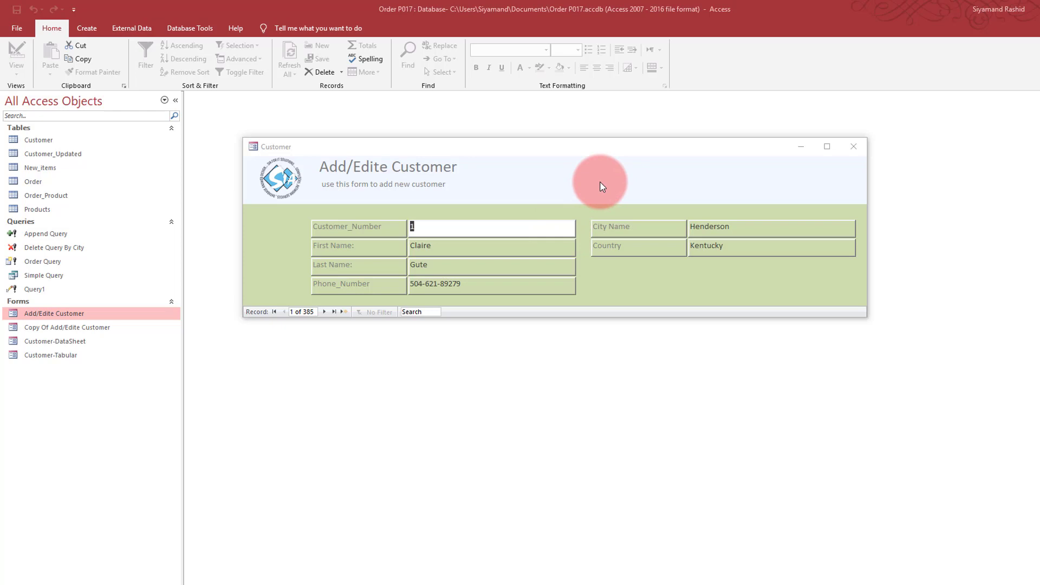
Reposition the customer form window and inspect the form in Design View before returning to Form View
left_click_drag(564, 152, 569, 195)
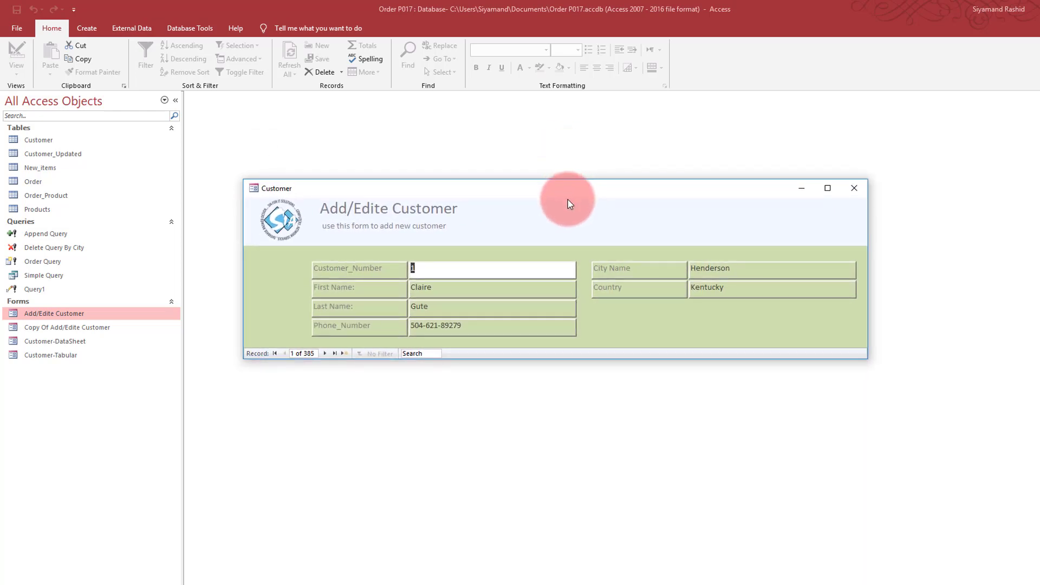
right_click(560, 223)
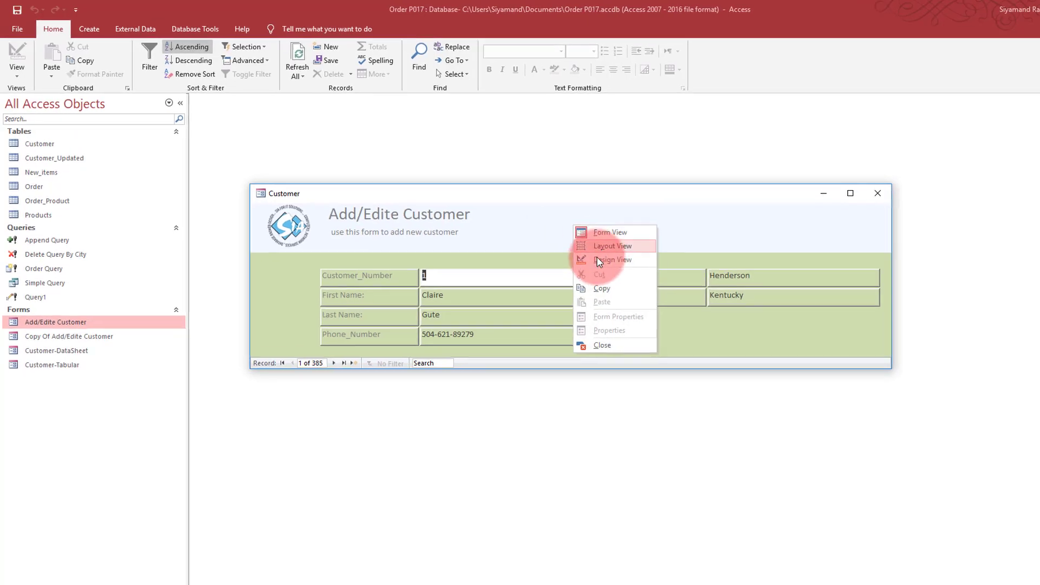
left_click(581, 253)
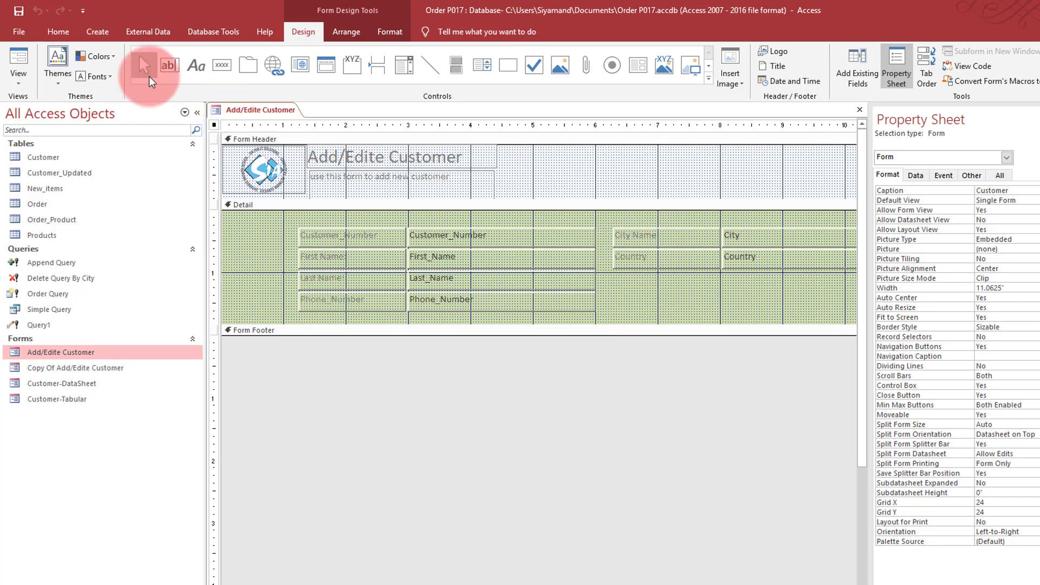
left_click(21, 55)
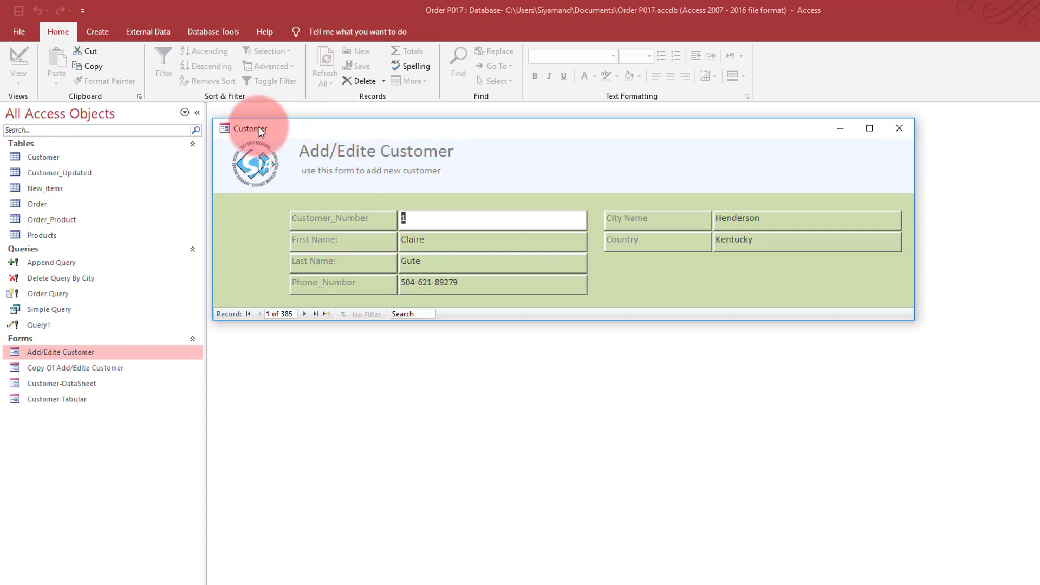
Set the form's caption to "Add/Edit Customer" in Design View and show the result in Form View
right_click(471, 160)
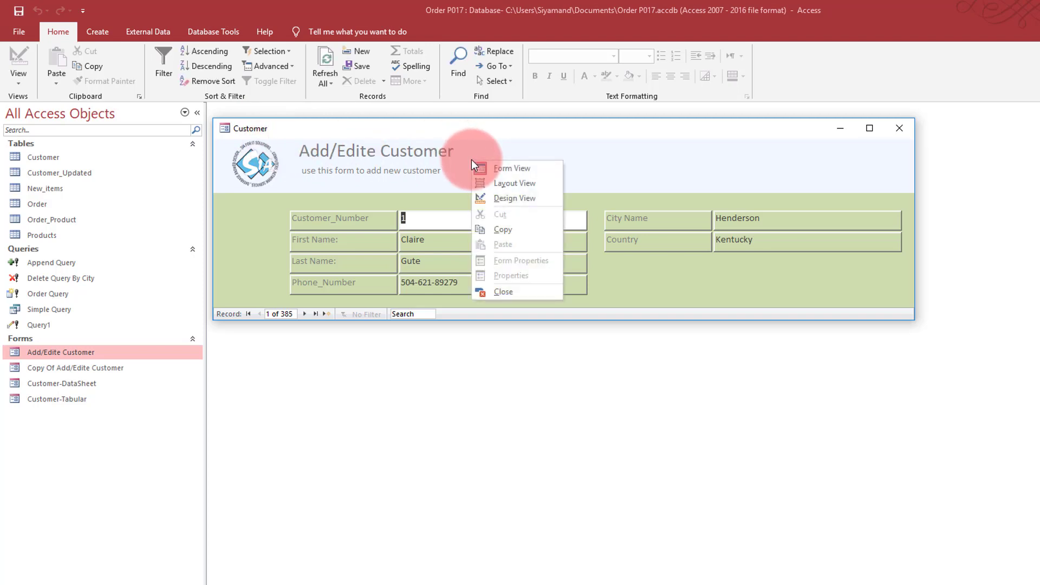
left_click(504, 198)
left_click(215, 126)
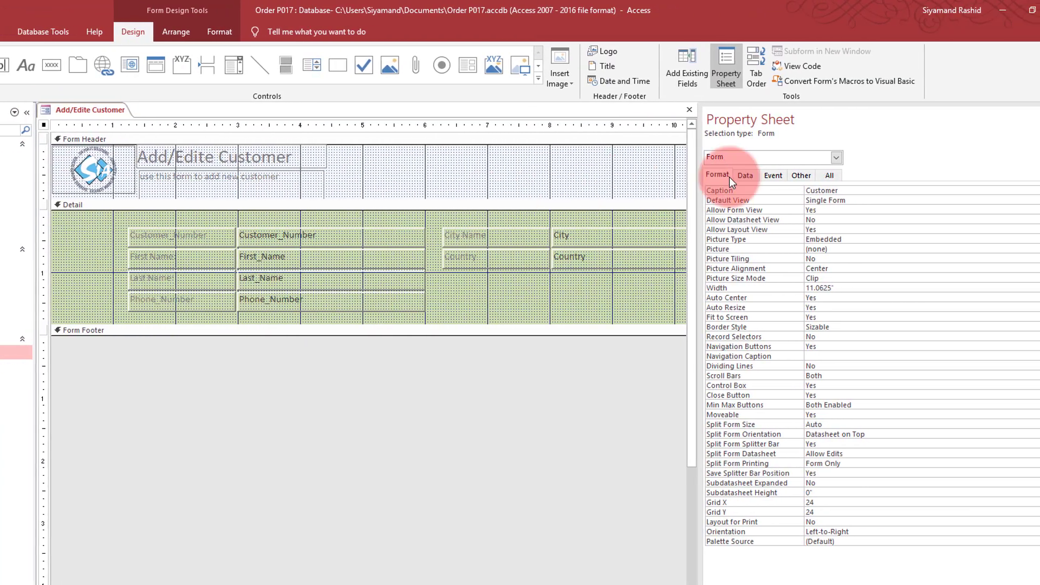
left_click(759, 158)
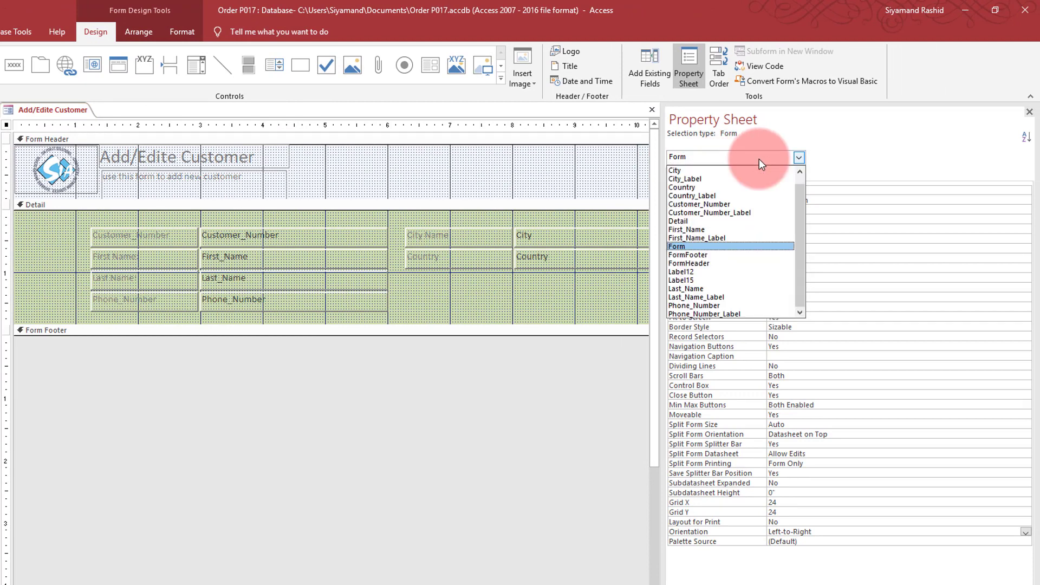
left_click(743, 246)
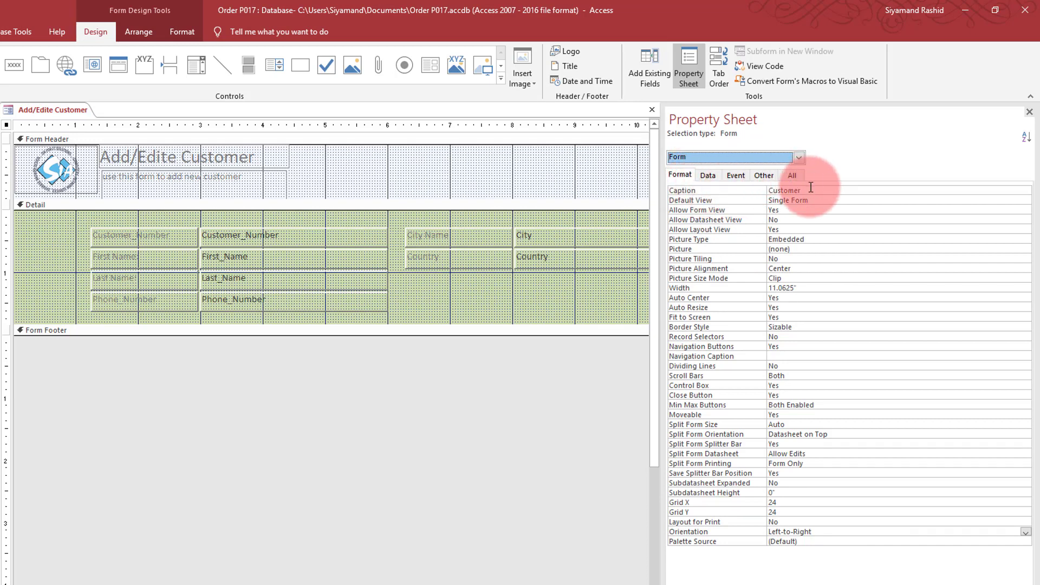
double_click(777, 191)
type("Add/Edit ")
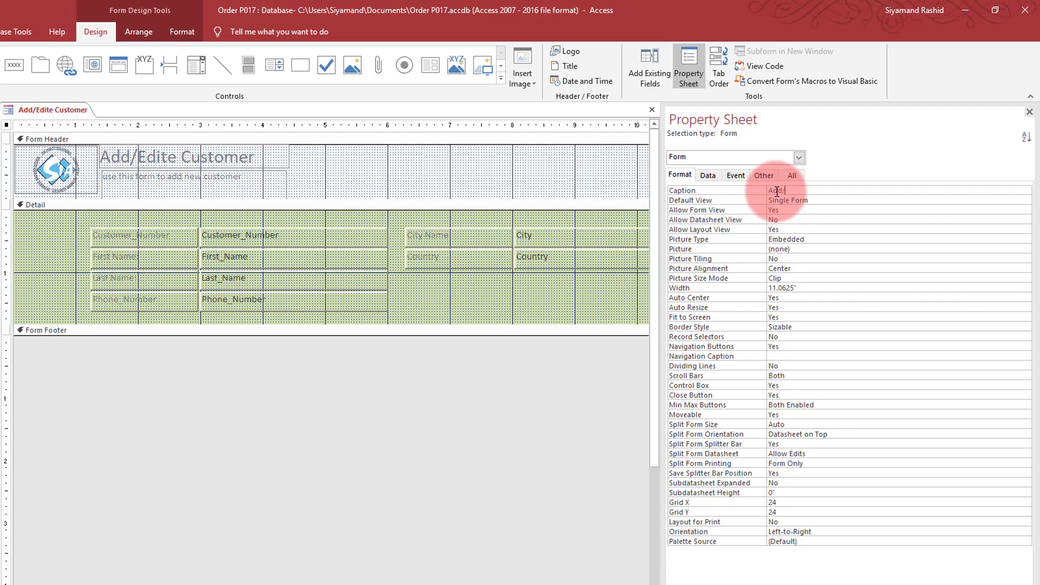
type("Customer")
key("Return")
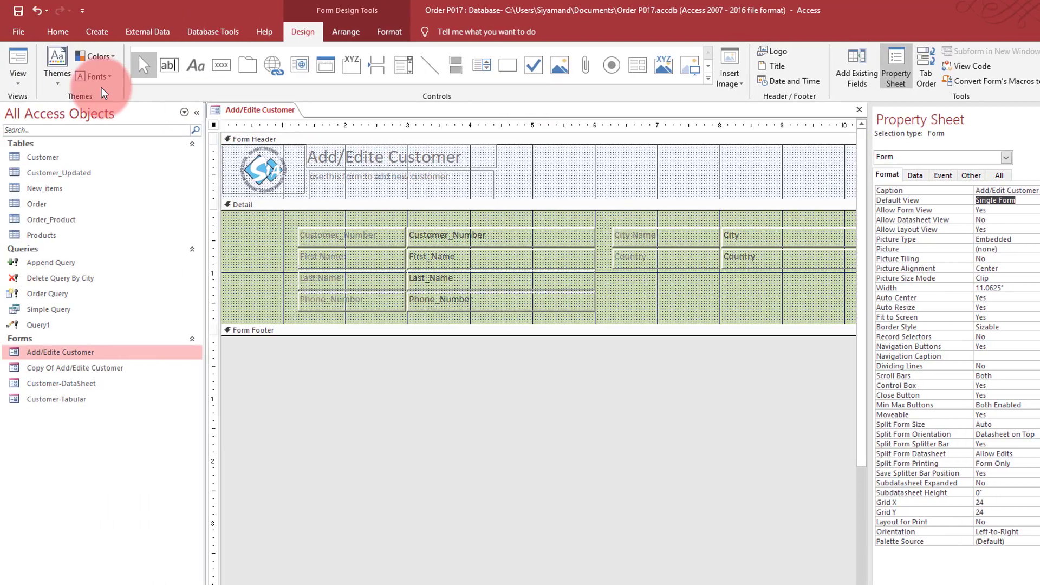
left_click(21, 57)
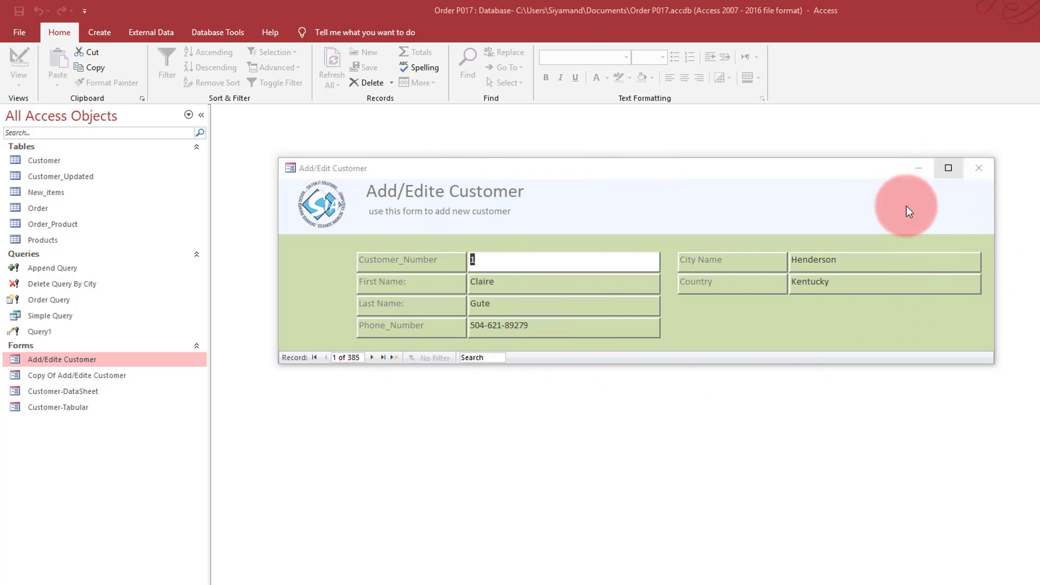
Set the form's border style to None and preview the form in Form View
right_click(774, 226)
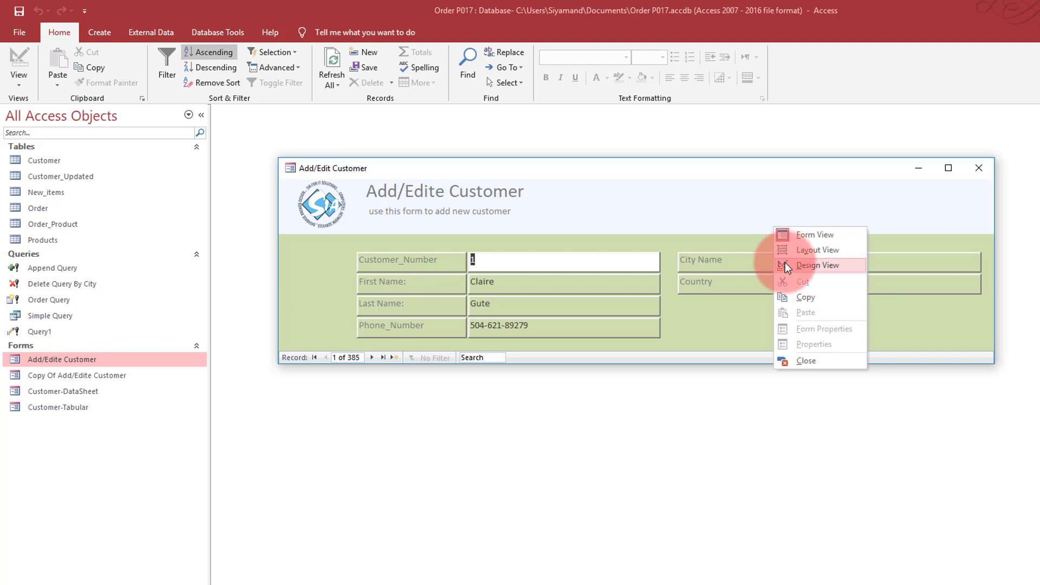
left_click(786, 263)
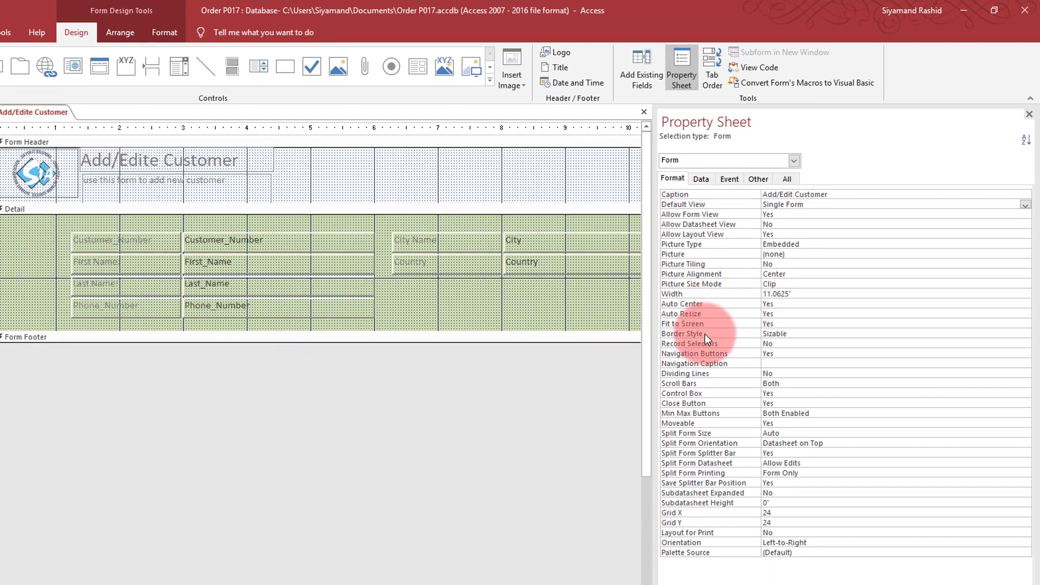
left_click(798, 333)
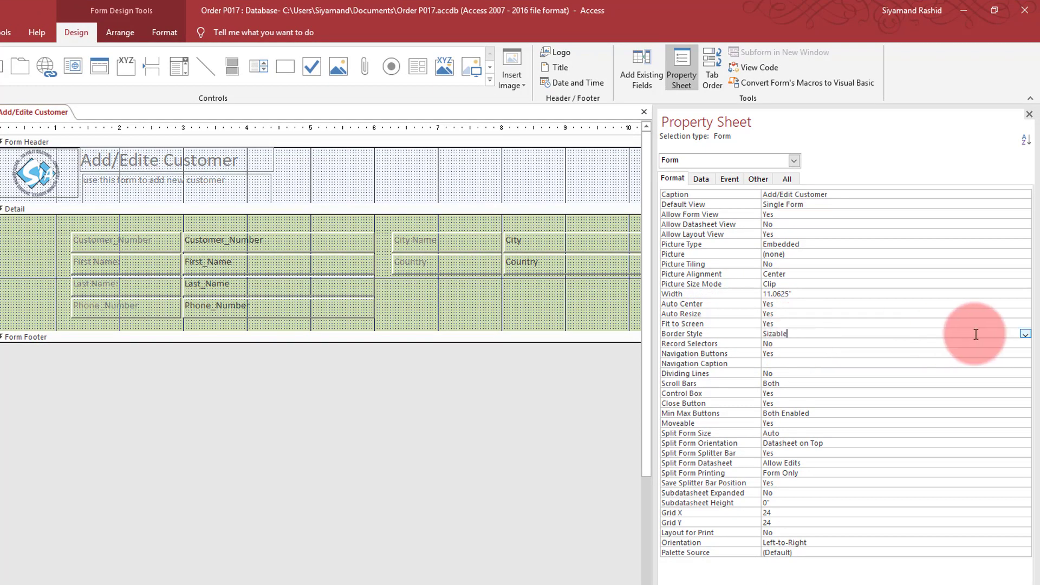
left_click(1025, 334)
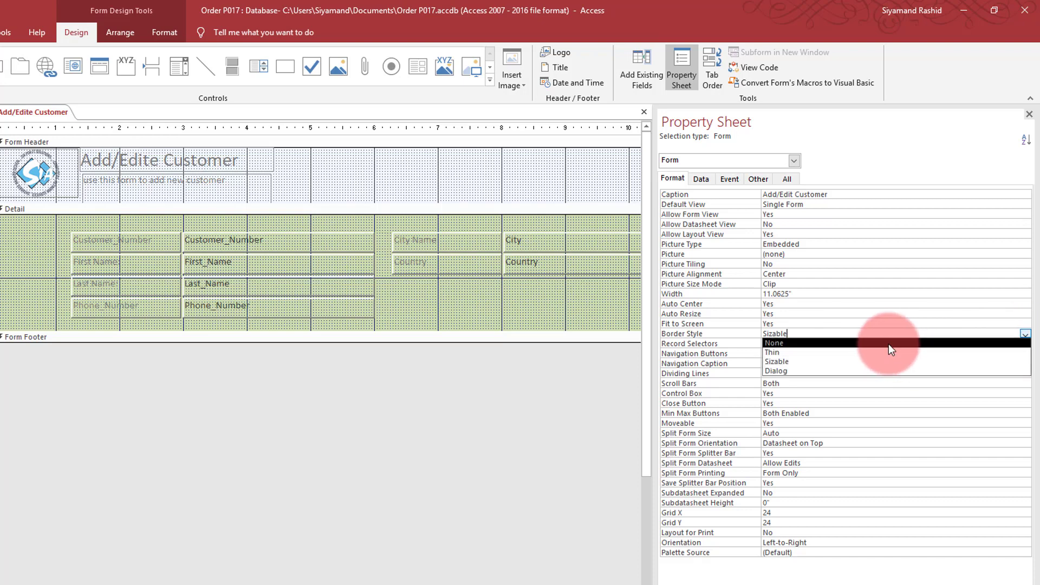
left_click(888, 343)
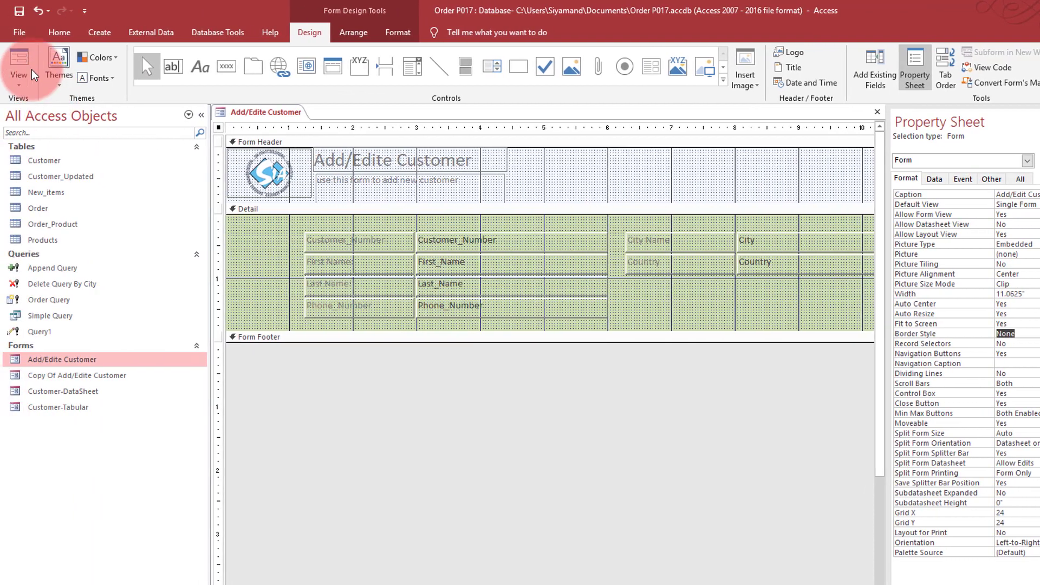
left_click(20, 61)
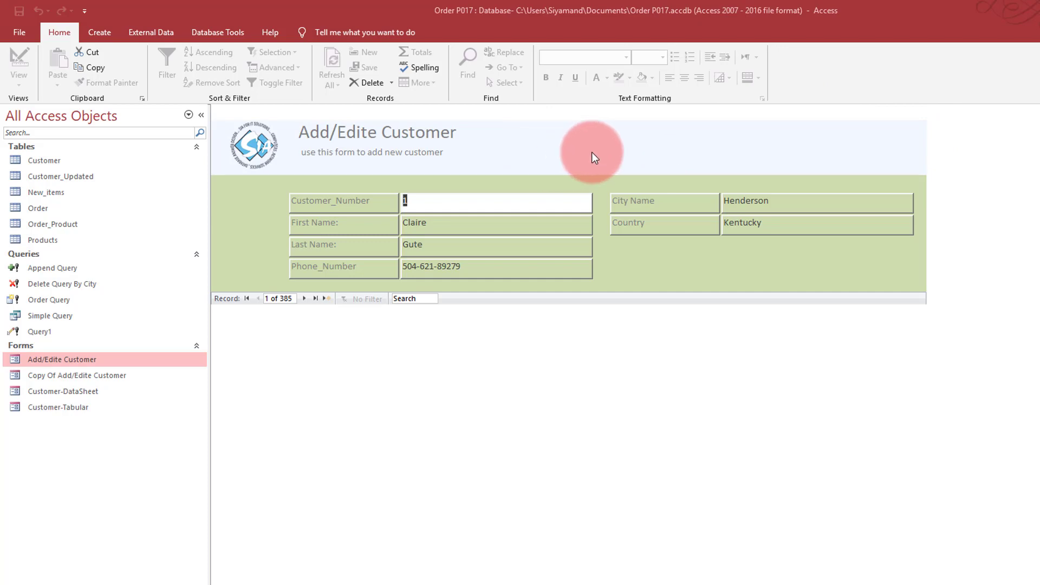
Set the form's border style to Dialog and show the form in Form View
right_click(548, 165)
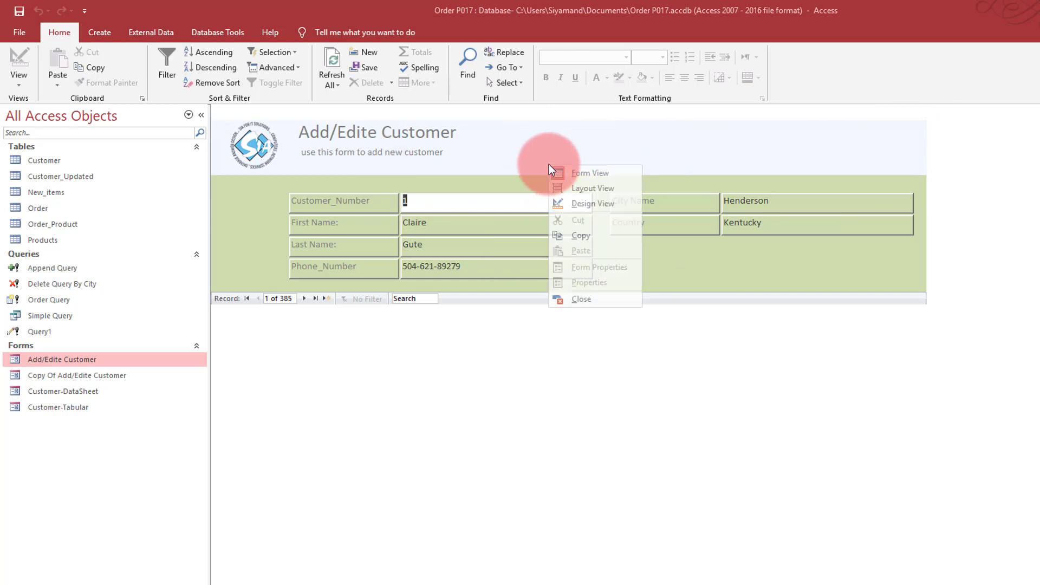
left_click(591, 201)
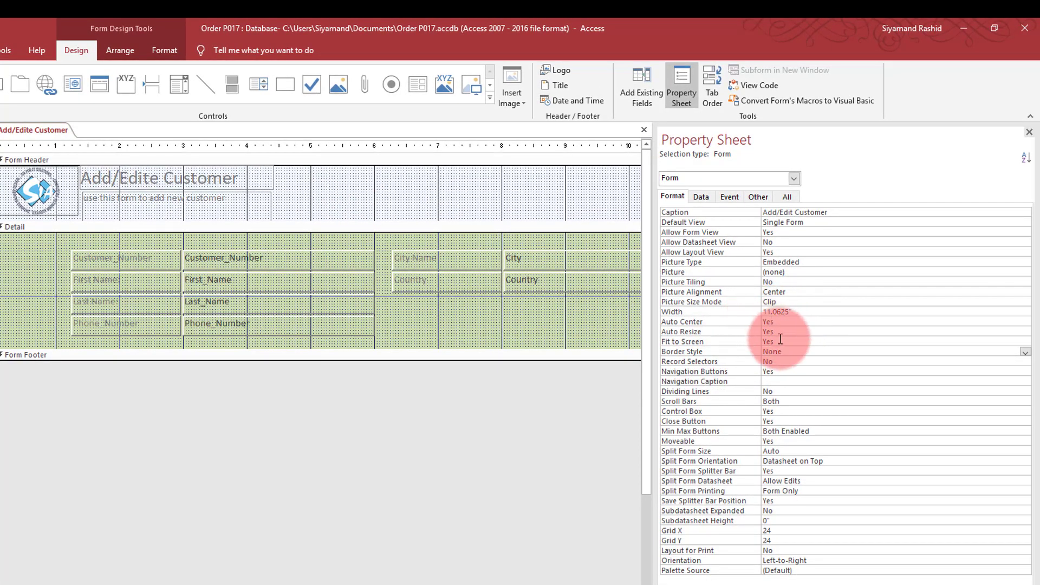
left_click(1025, 351)
left_click(911, 390)
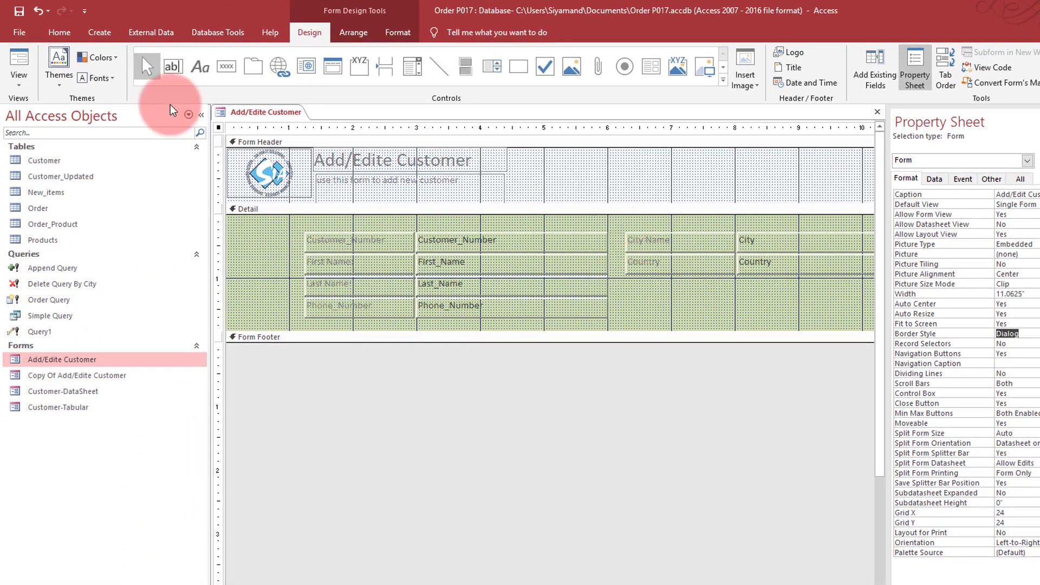
left_click(23, 52)
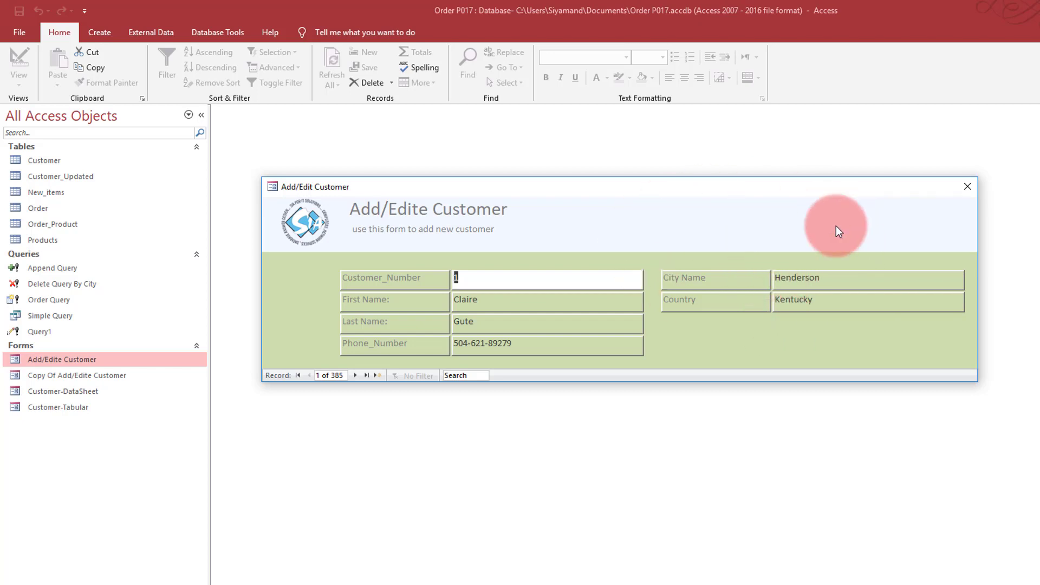
right_click(704, 220)
left_click(743, 268)
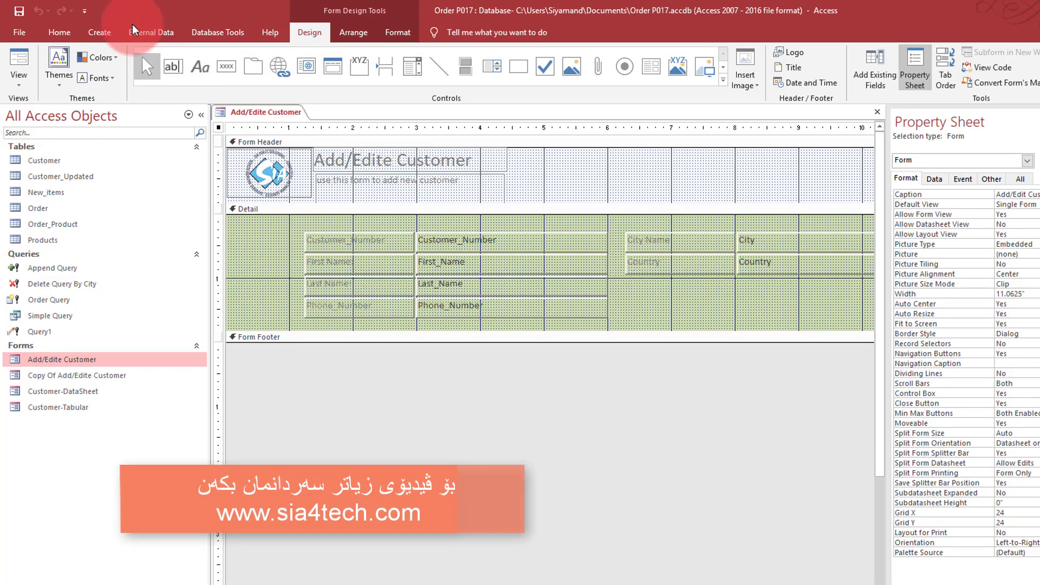
left_click(24, 53)
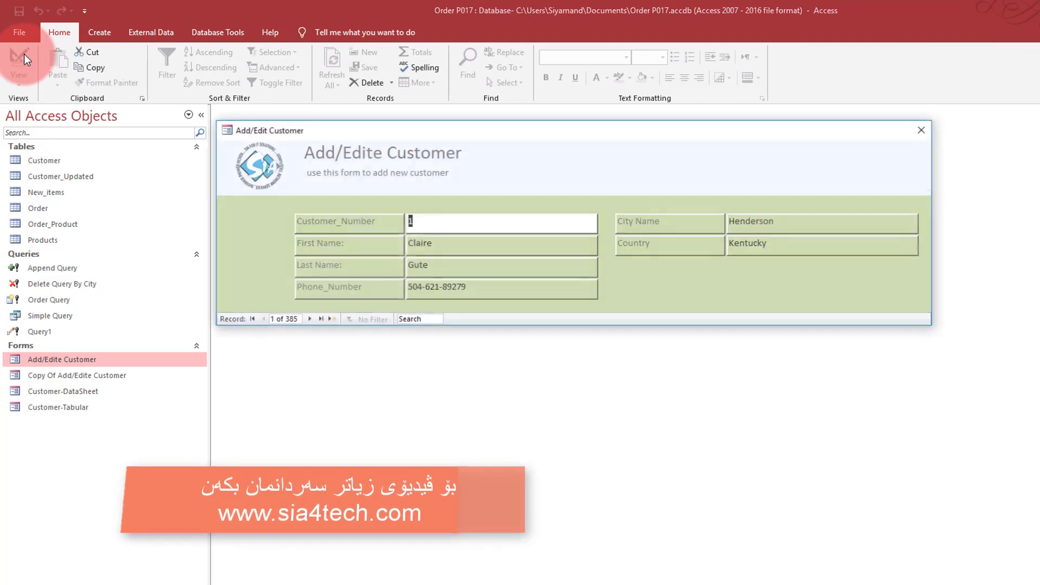
left_click(757, 221)
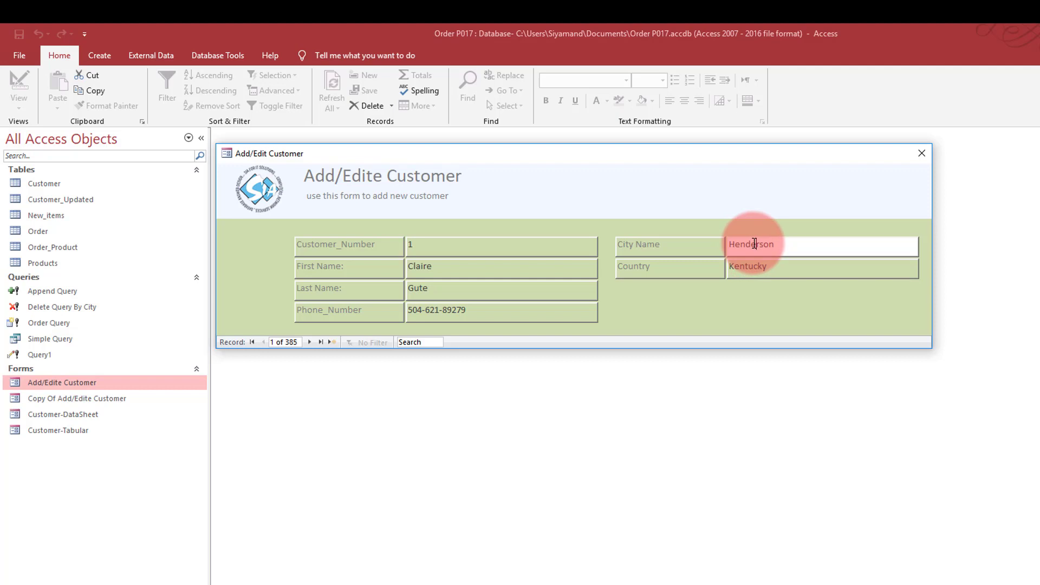
Give the Phone_Number text box the ControlTip text "Enter Full PHone number" and check the tip in Form View
right_click(674, 187)
left_click(704, 228)
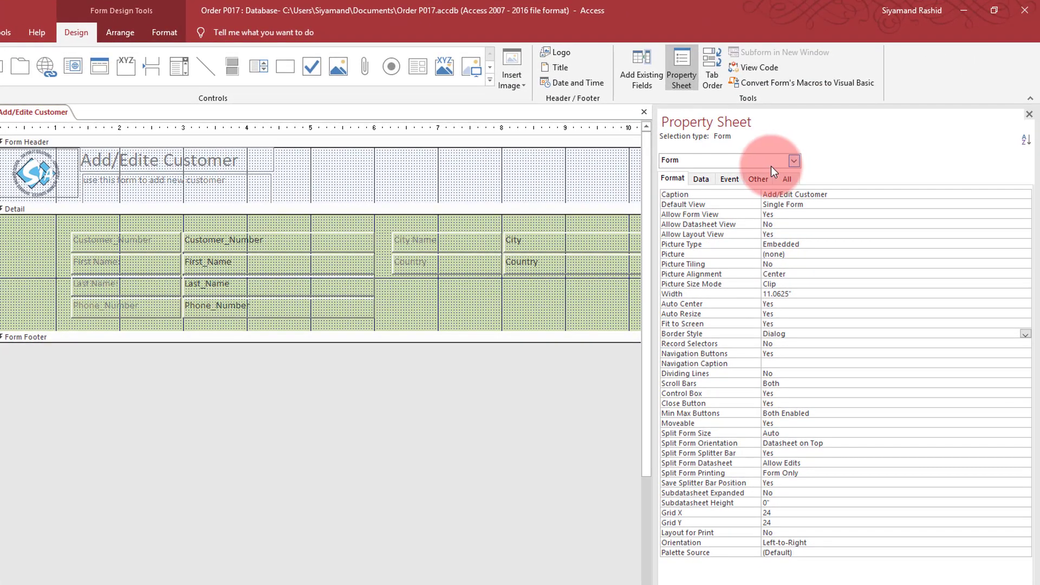
left_click(992, 202)
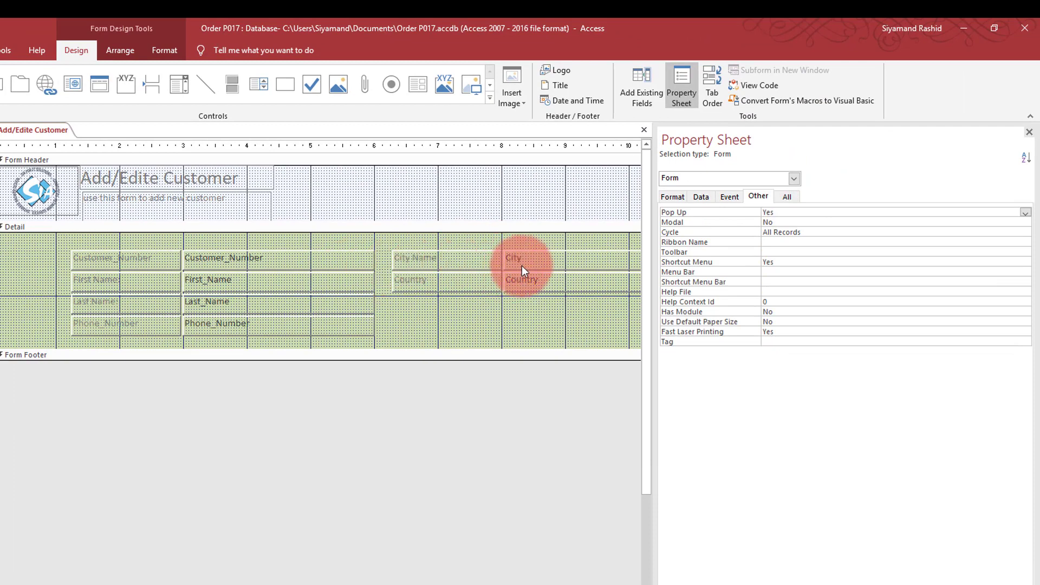
left_click(268, 324)
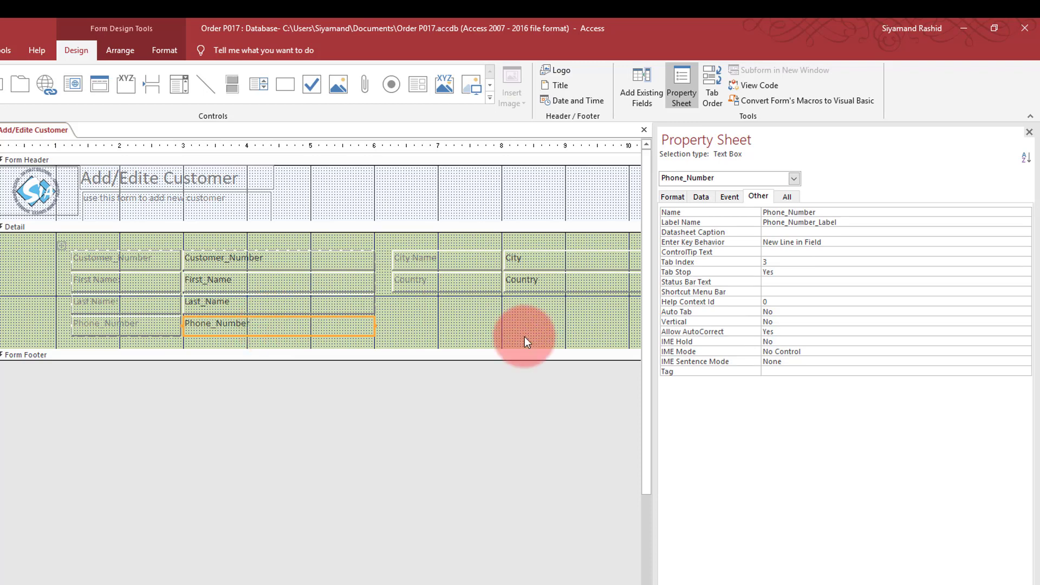
left_click(771, 251)
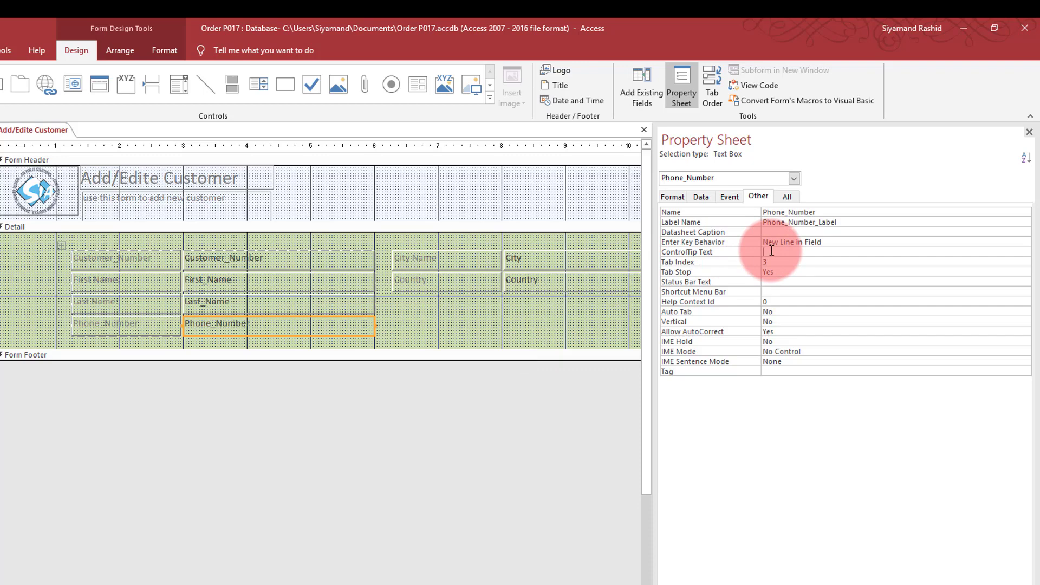
type("Enter Full PHone number")
key("Return")
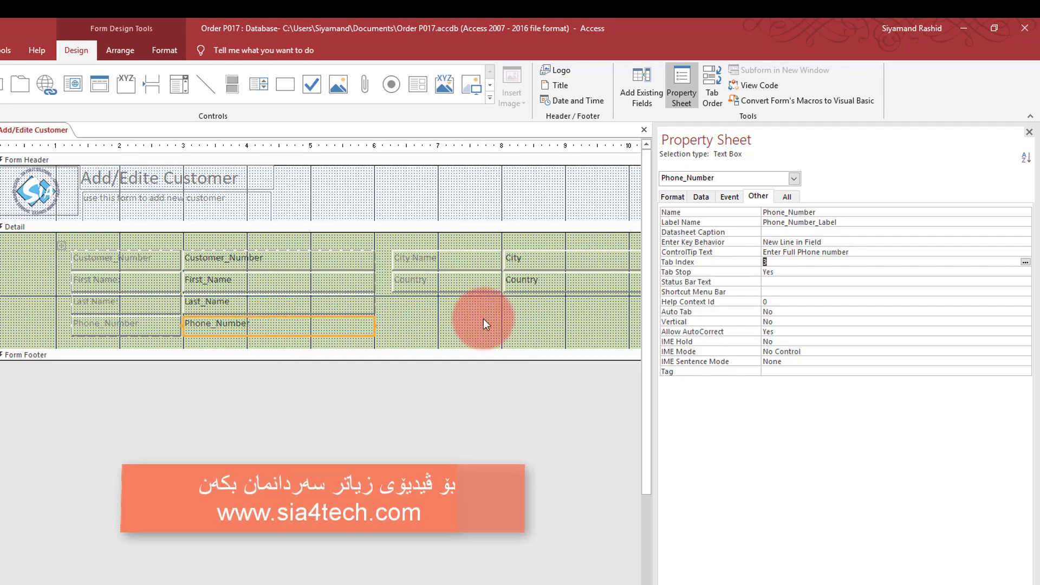
left_click(856, 249)
triple_click(856, 249)
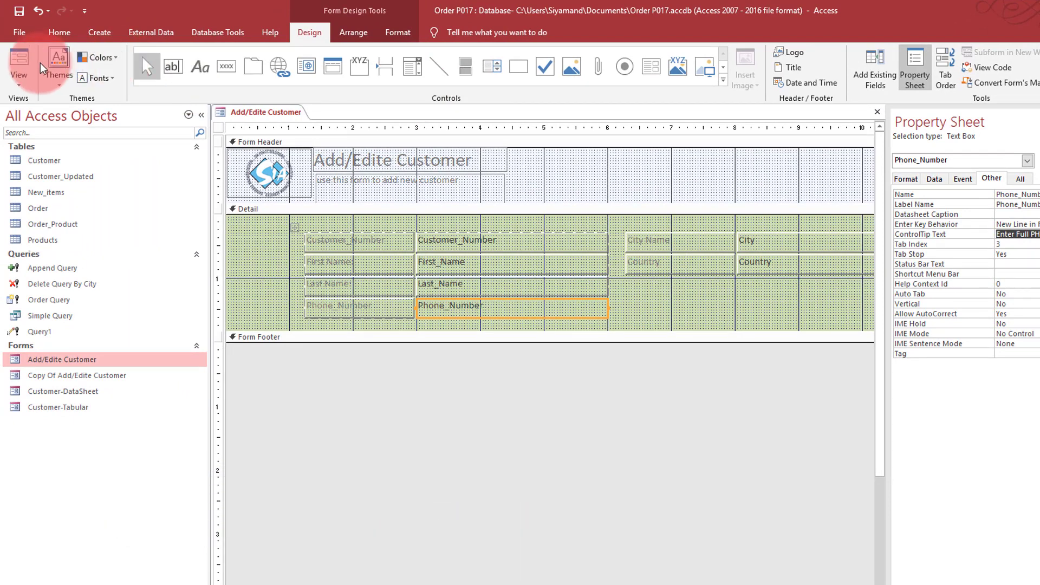
left_click(27, 58)
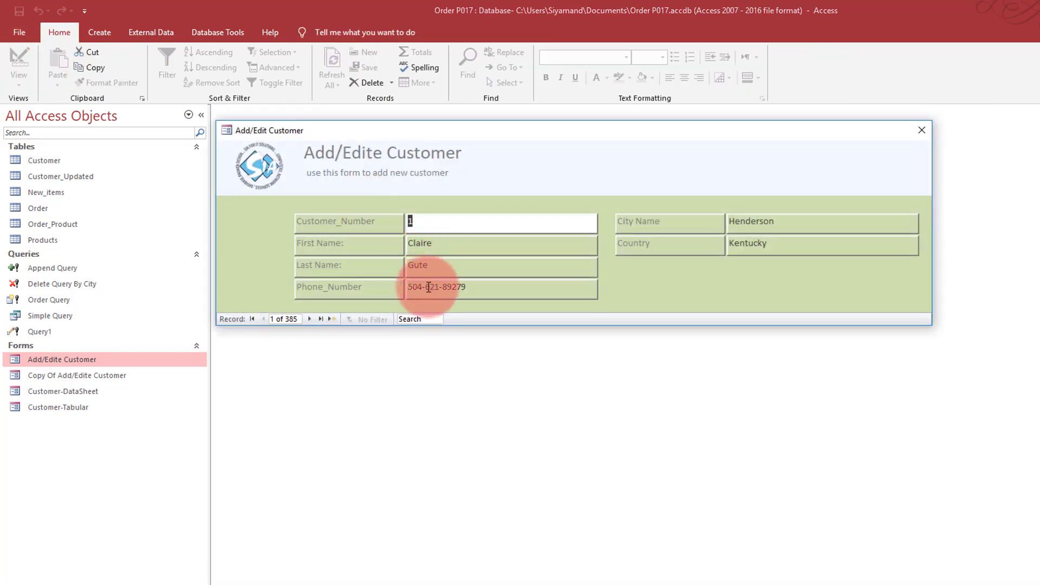
mouse_move(429, 287)
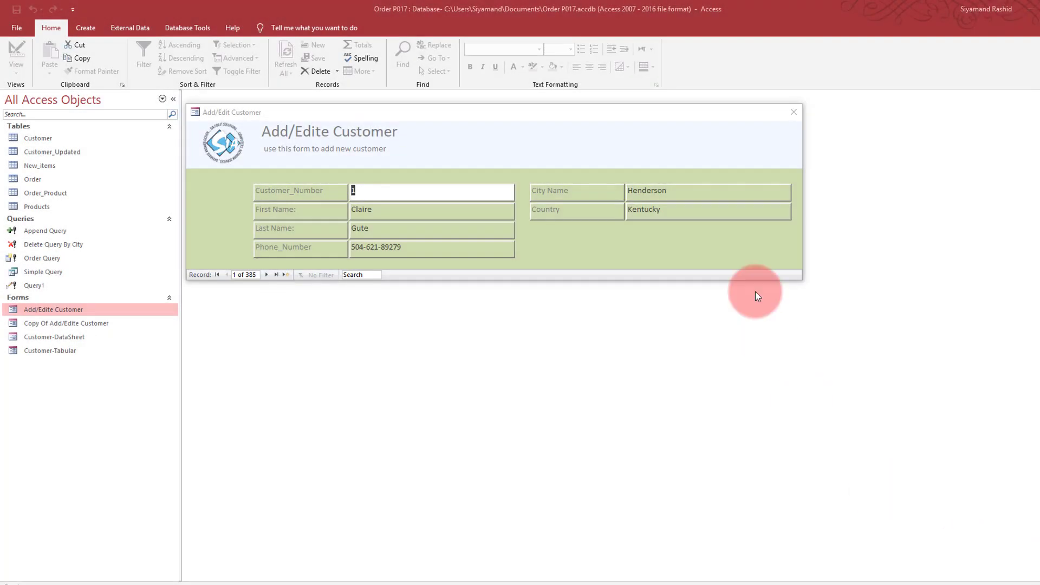
Reposition the form window and browse forward through the customer records to record 5
left_click_drag(522, 117, 583, 137)
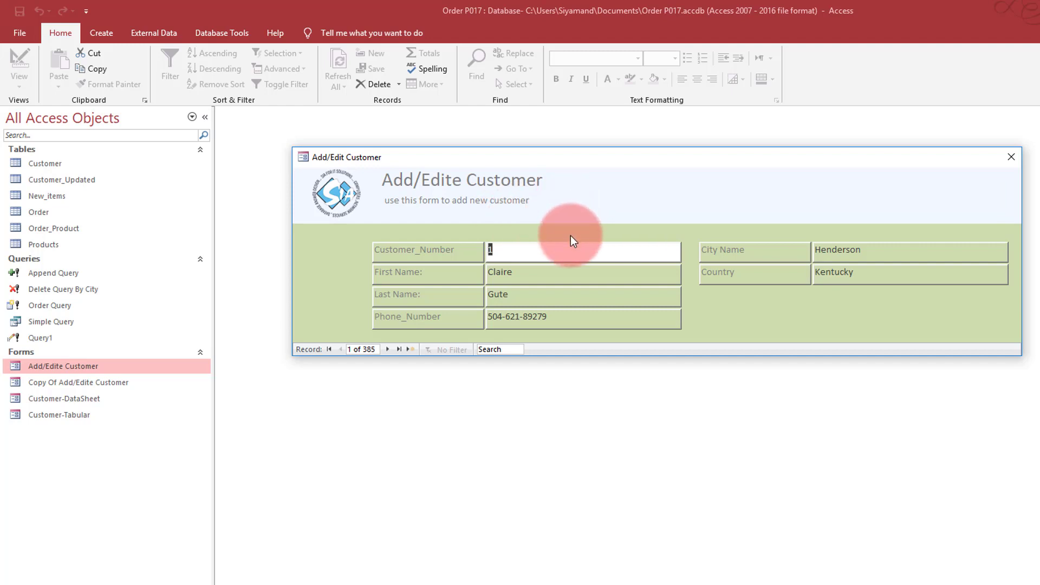
left_click(389, 349)
left_click(389, 349)
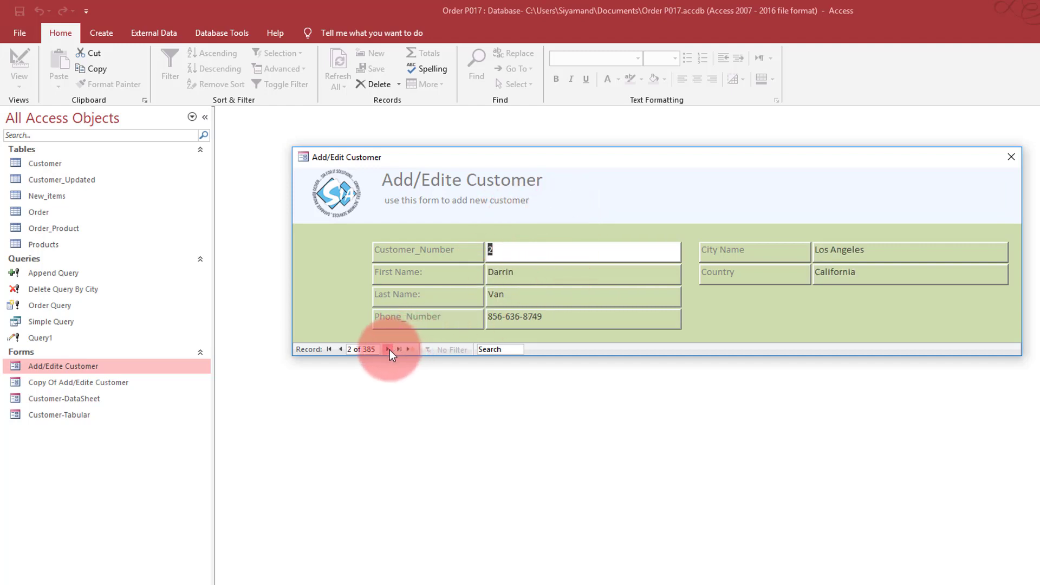
left_click(389, 349)
left_click(389, 350)
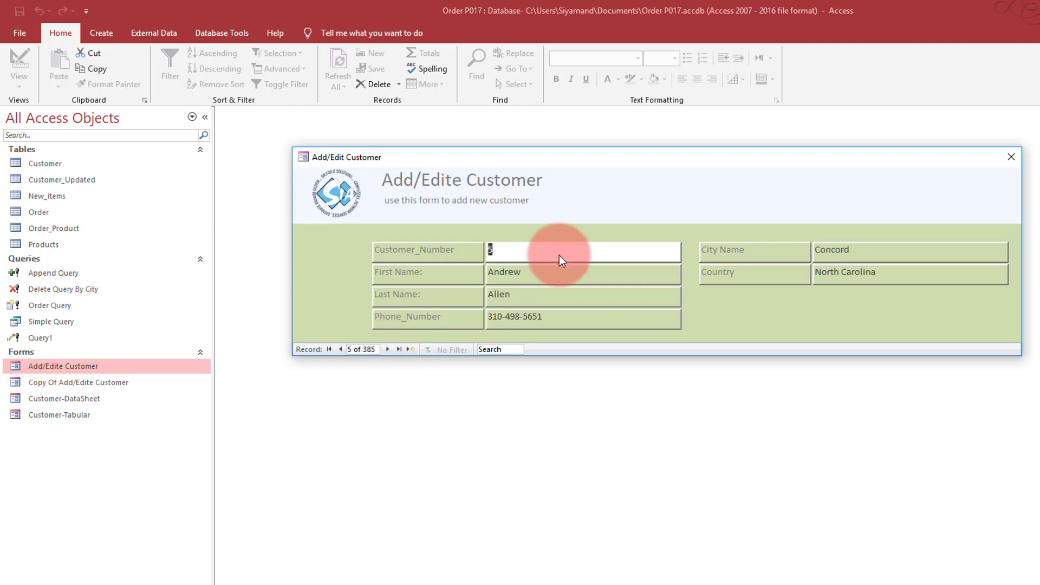
Examine the City Name and Country values of the record shown in the form
left_click(888, 254)
left_click_drag(883, 251, 802, 250)
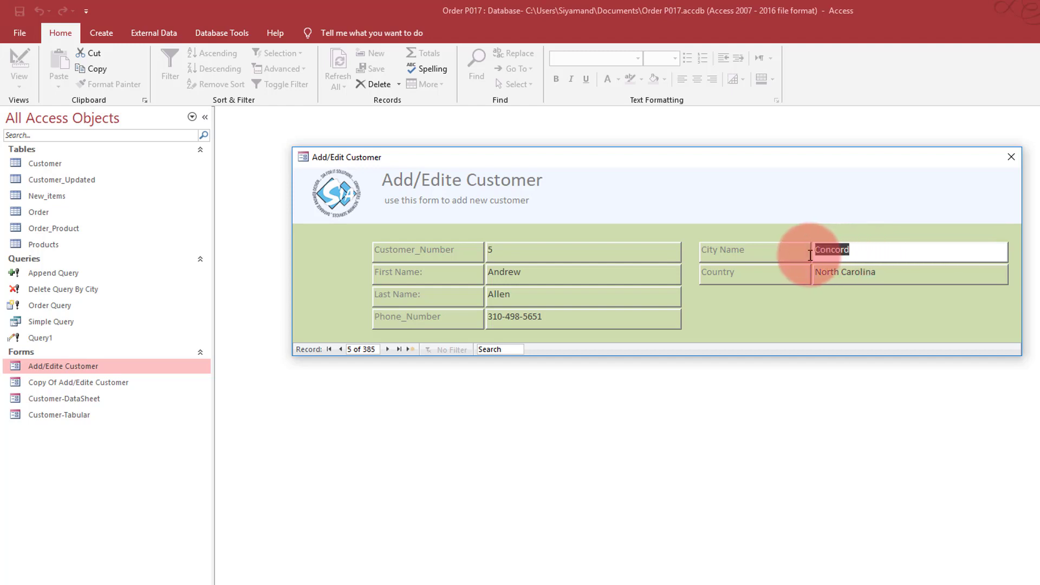
left_click_drag(902, 274, 802, 276)
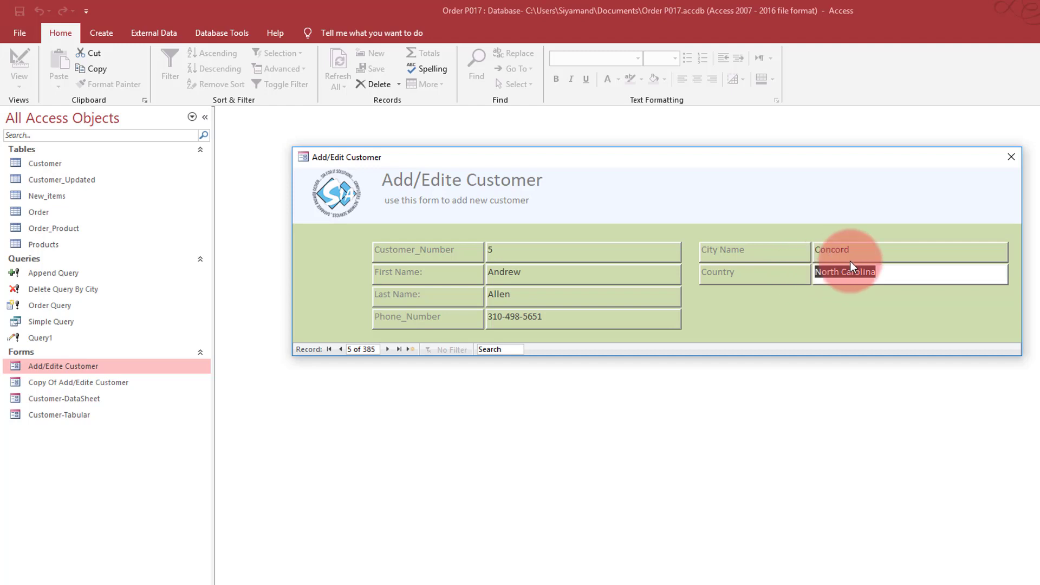
Add an unbound combo box below the Country field in the form's Detail section in Design View, skipping the Combo Box Wizard
right_click(735, 297)
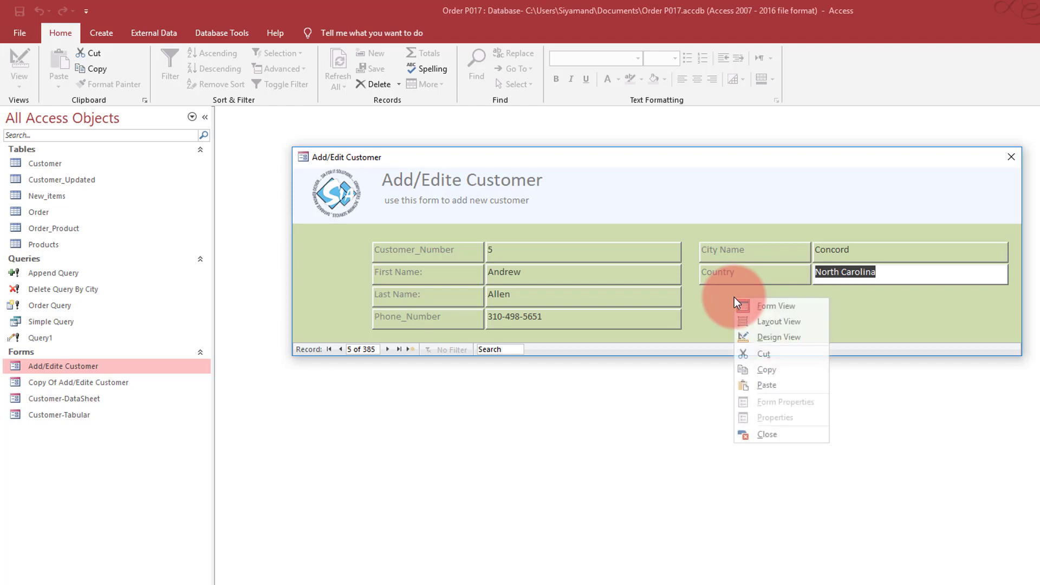
left_click(762, 336)
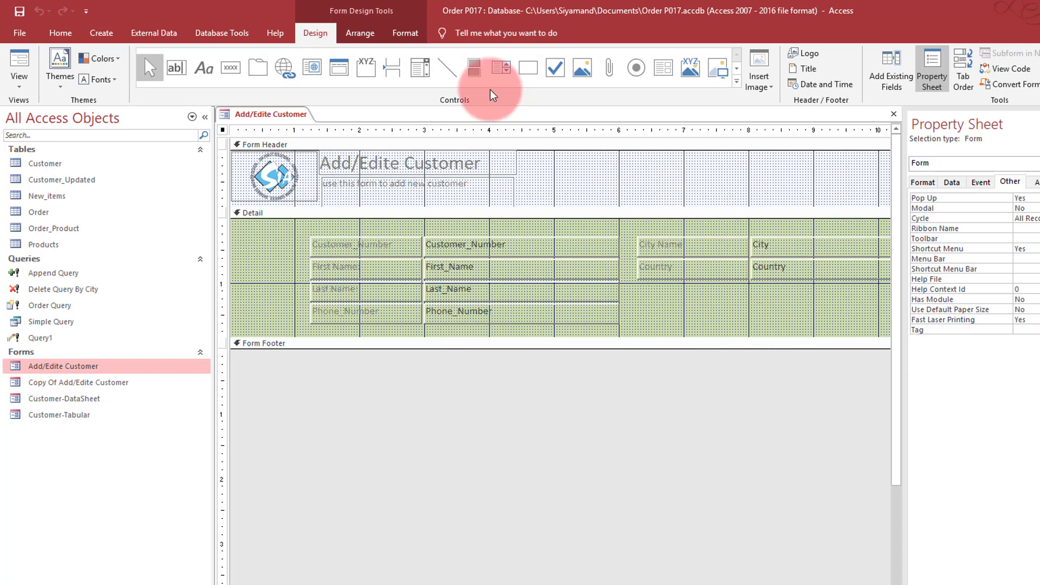
left_click(420, 68)
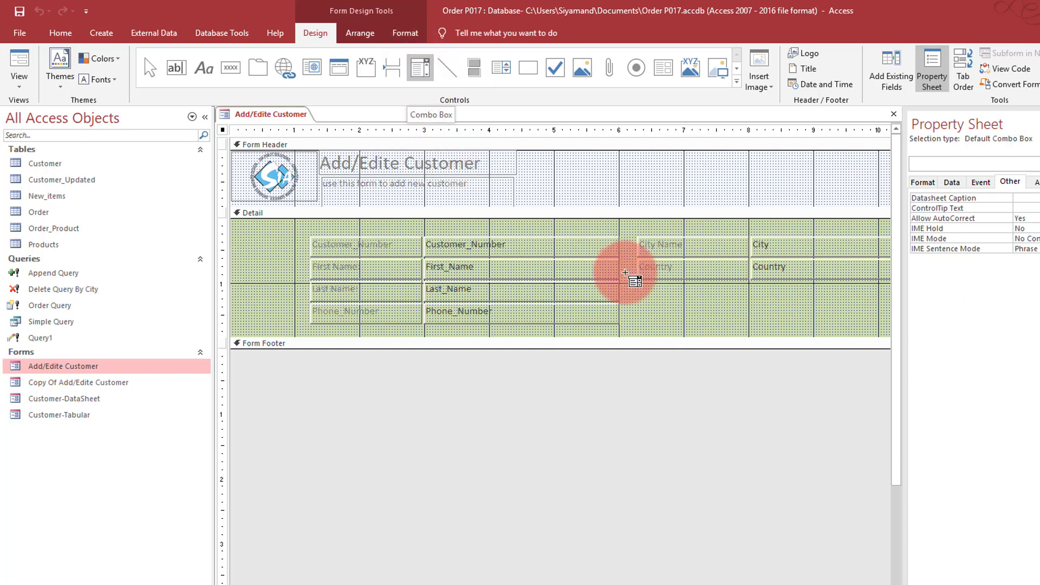
left_click_drag(625, 272, 670, 297)
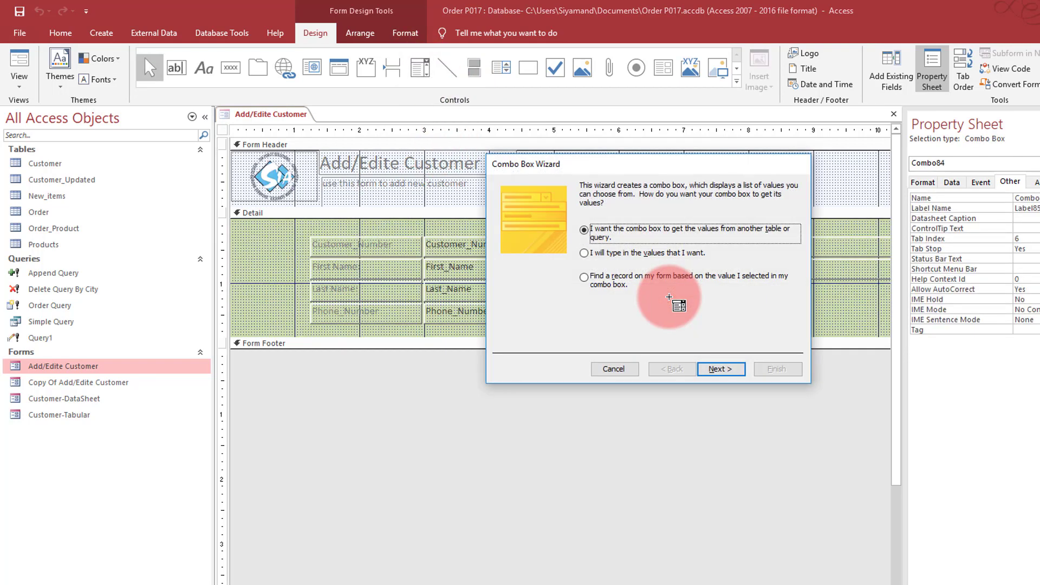
left_click(615, 371)
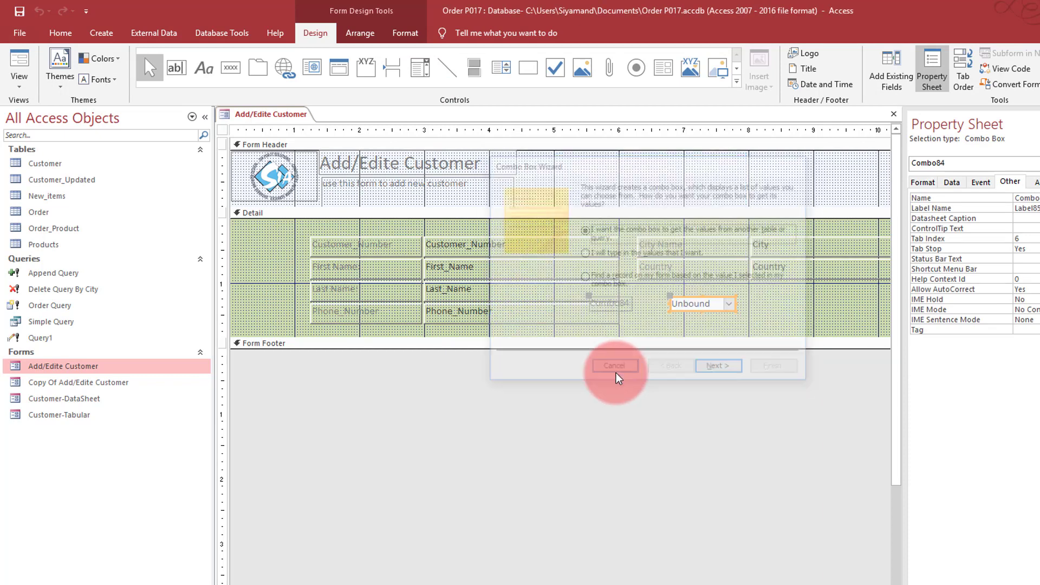
Preview the form in Form View and check the new combo box's drop-down list
left_click(22, 56)
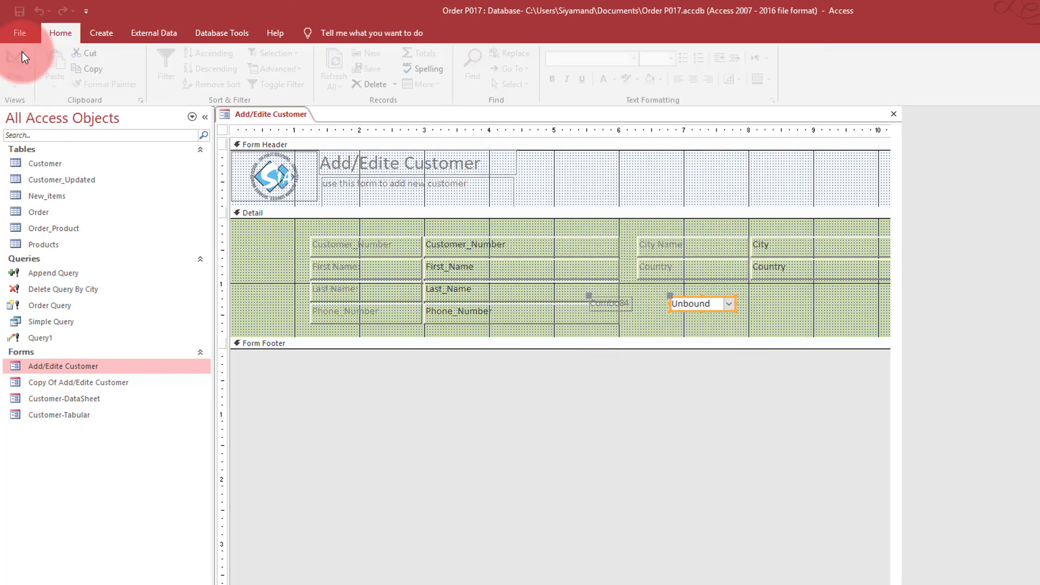
left_click(718, 285)
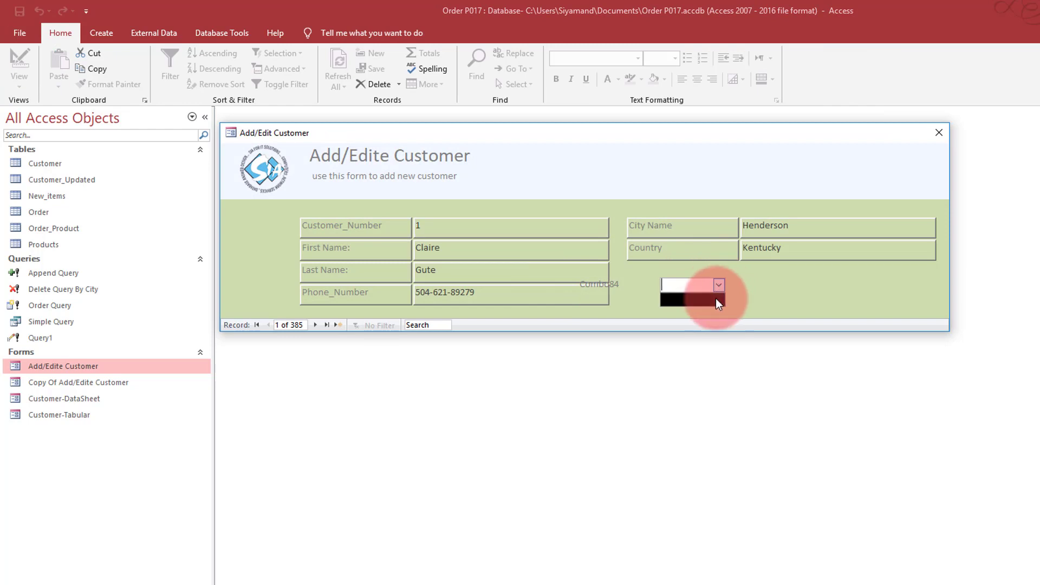
left_click(718, 302)
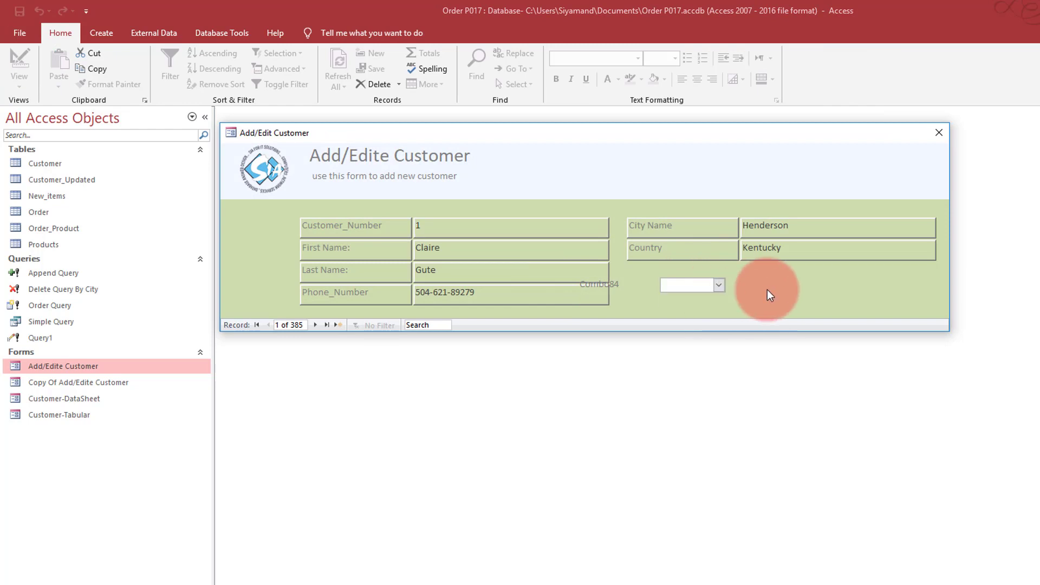
left_click(719, 286)
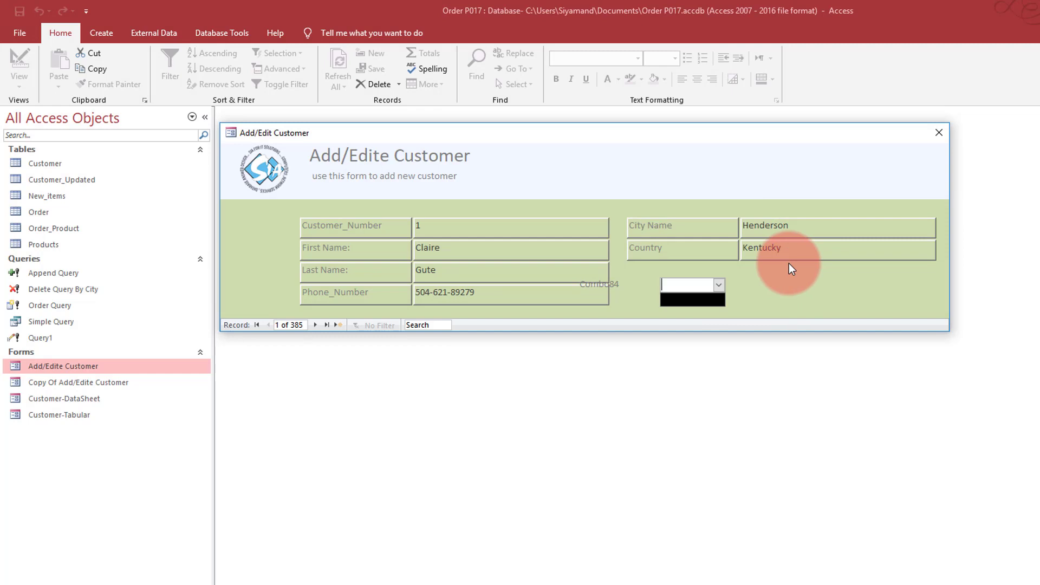
left_click(772, 278)
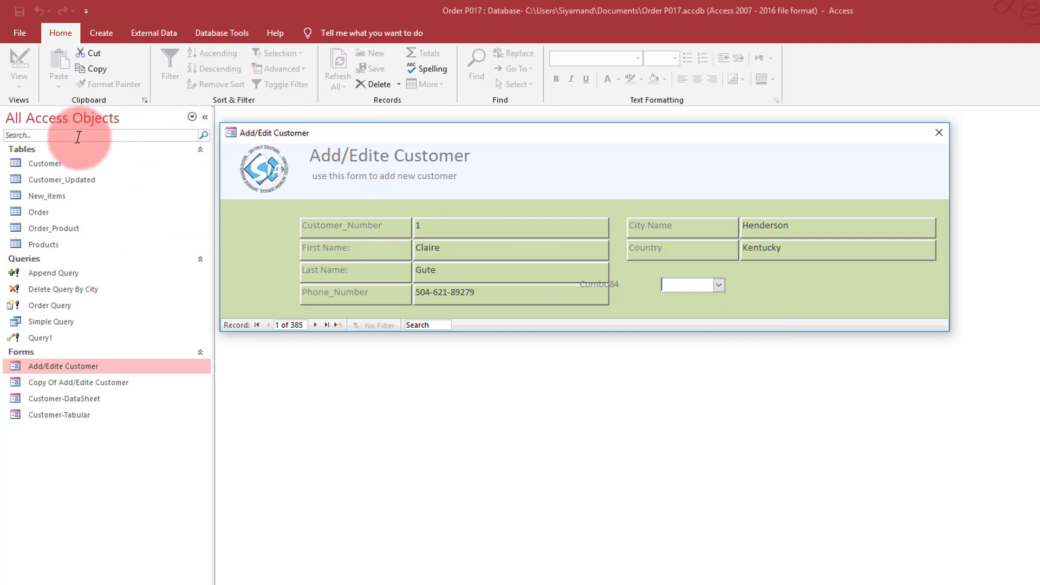
Open the Customer table and close the Add/Edit Customer form window covering it
double_click(54, 160)
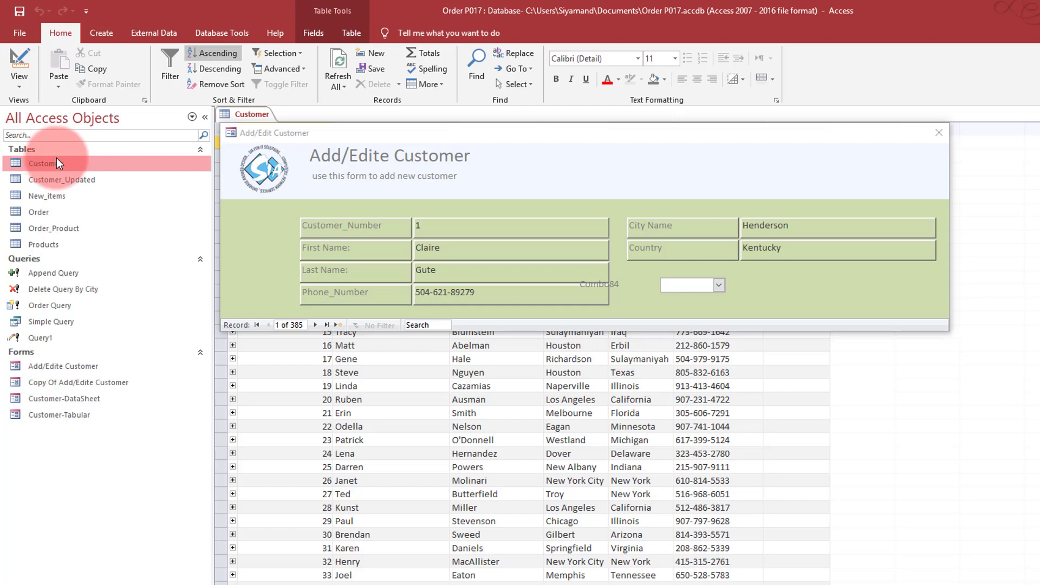
left_click(954, 119)
left_click(940, 133)
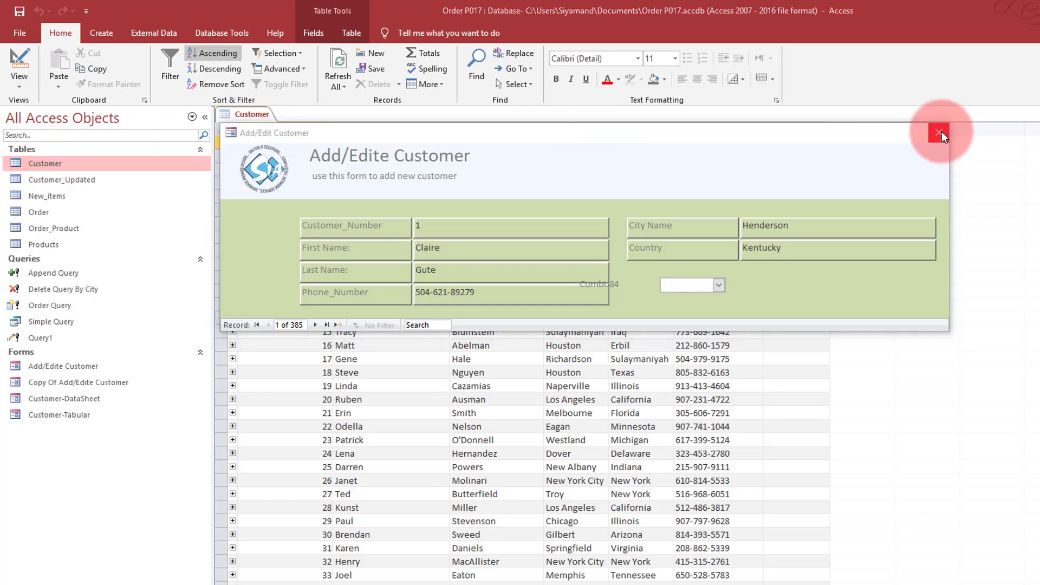
Examine the repeated city and country entries in the Customer table's City Name and Country Name columns
left_click(656, 395)
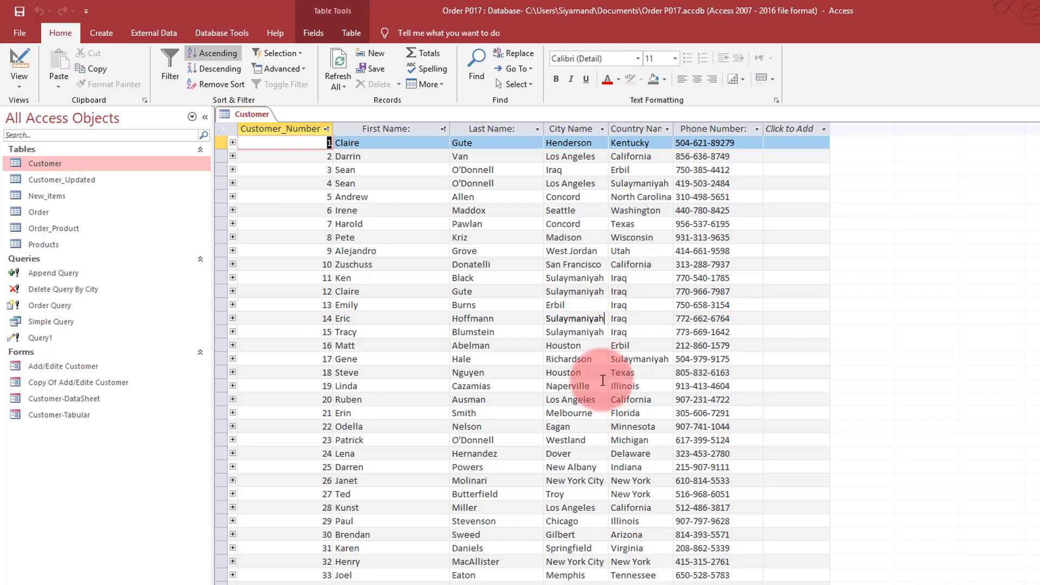
left_click_drag(604, 319, 593, 292)
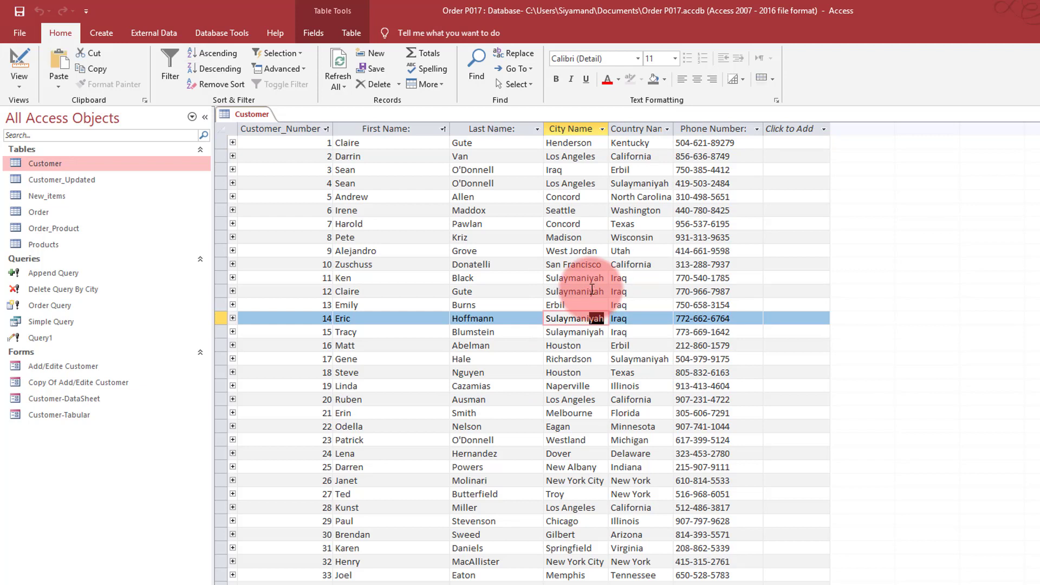
left_click(576, 196)
left_click(642, 248)
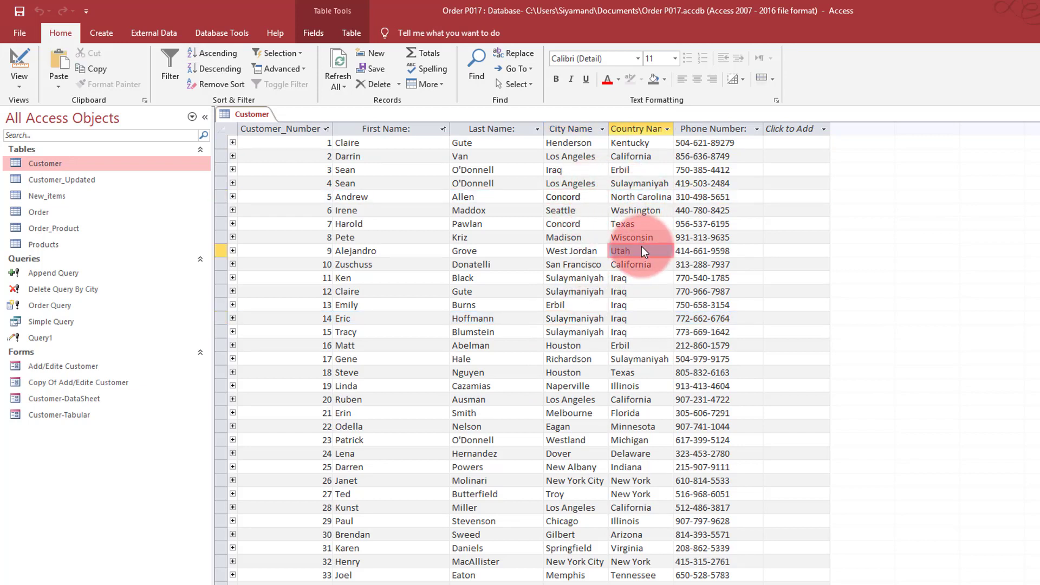
Try to set the City field's Field Size to 4 in the Customer table's Design View, undo it and return to Datasheet View
left_click(20, 57)
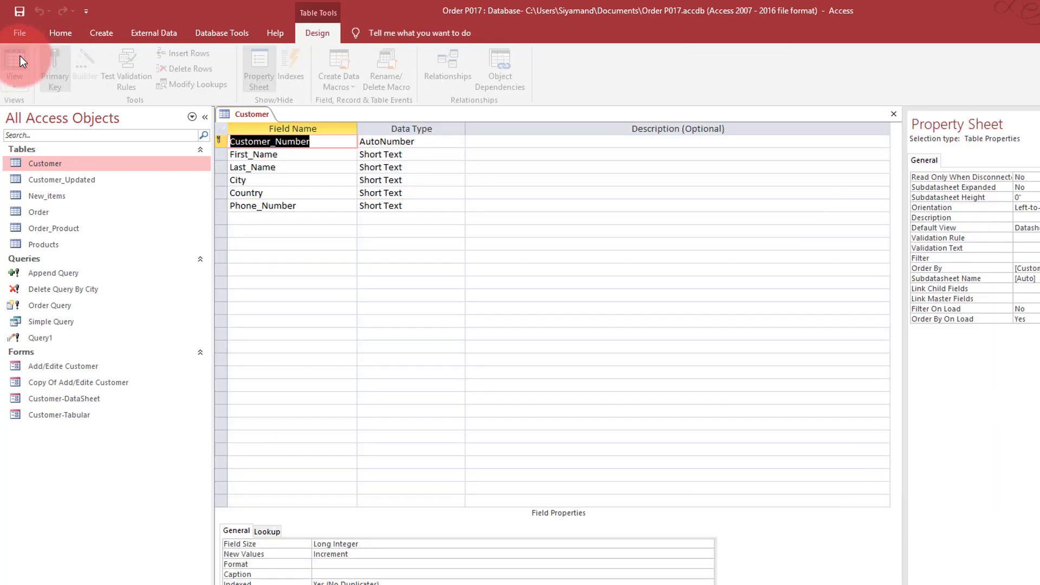
left_click(382, 180)
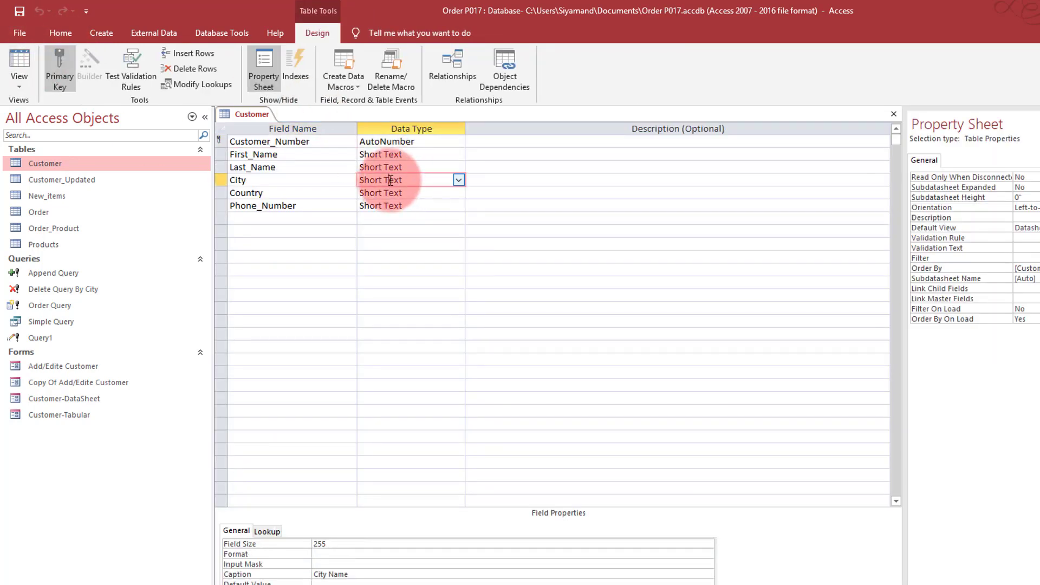
left_click(328, 543)
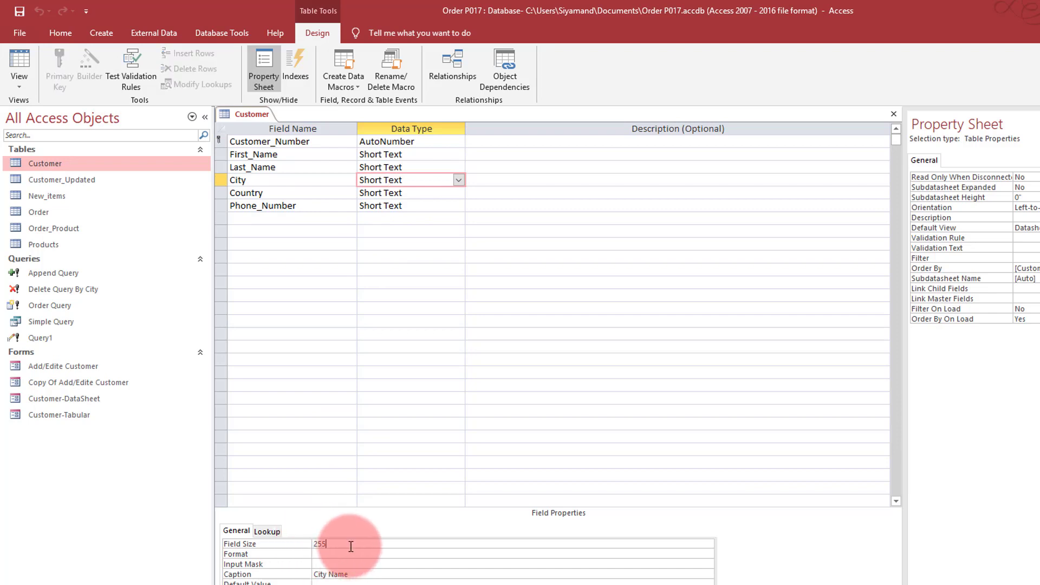
key("BackSpace")
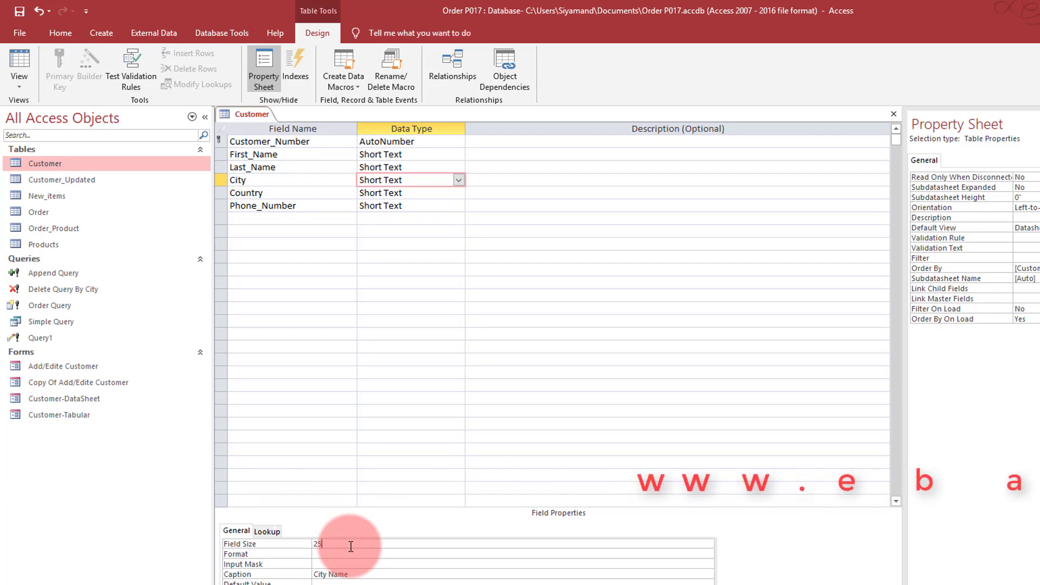
key("BackSpace")
key("BackSpace")
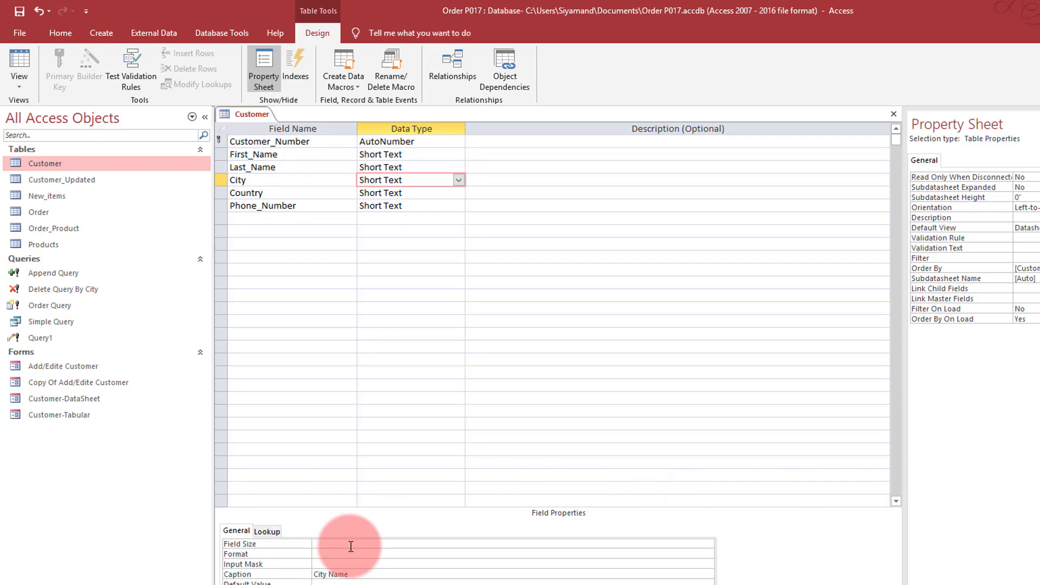
type("4")
key("ctrl+z")
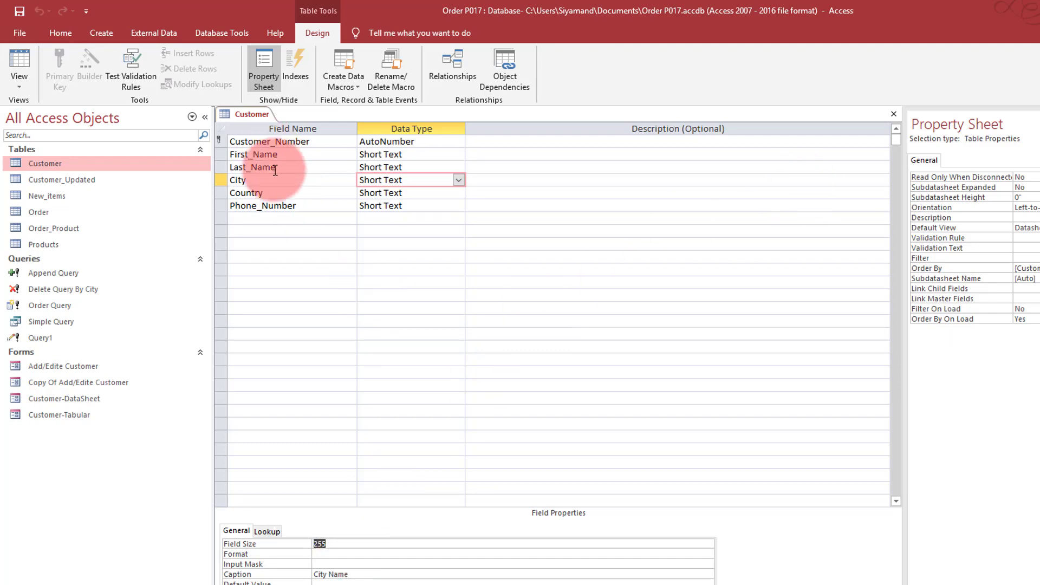
left_click(20, 60)
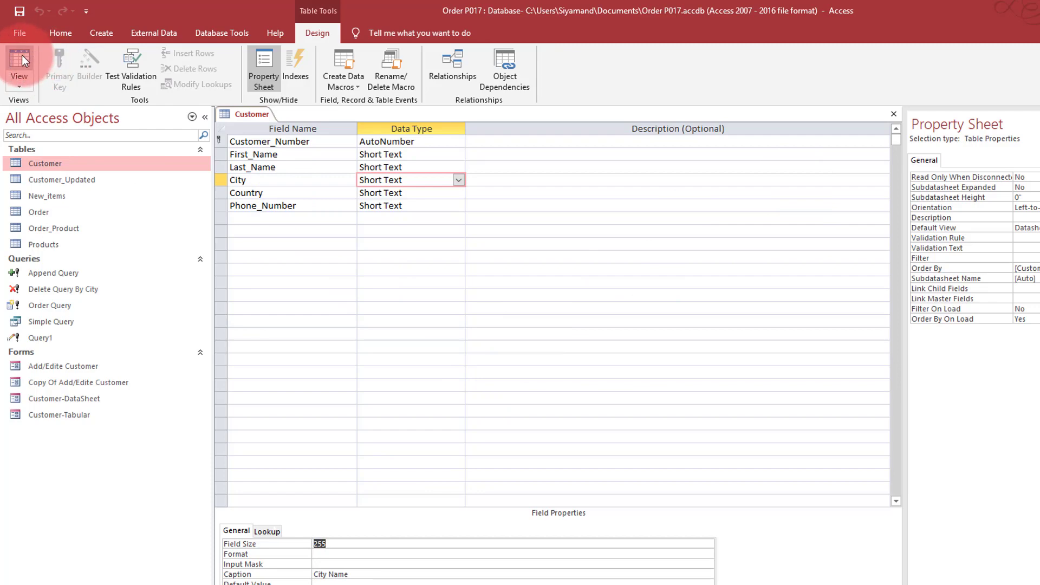
left_click(627, 399)
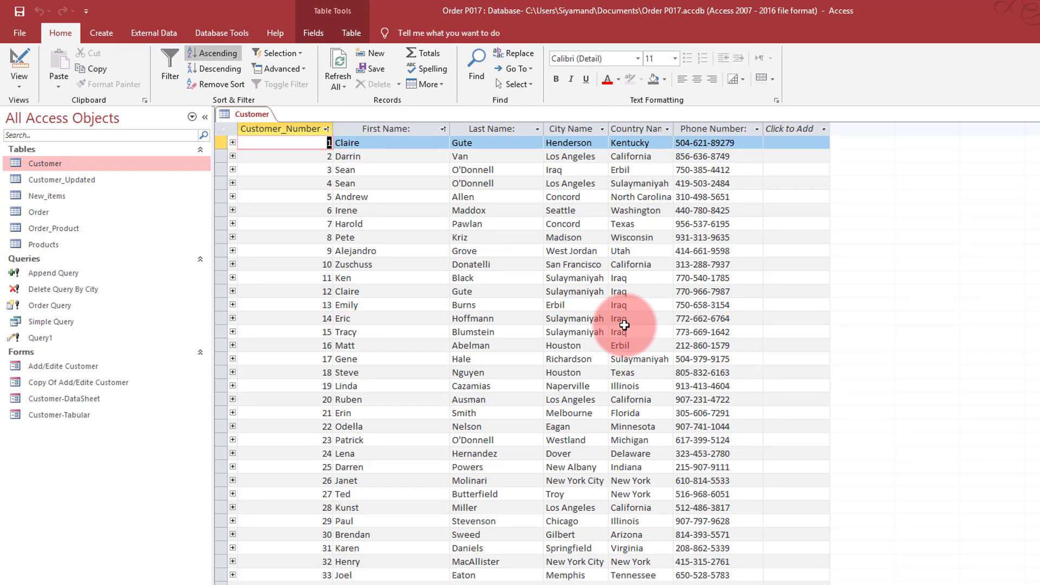
Create a new table in Design View with a first field CityID of data type AutoNumber
left_click(108, 40)
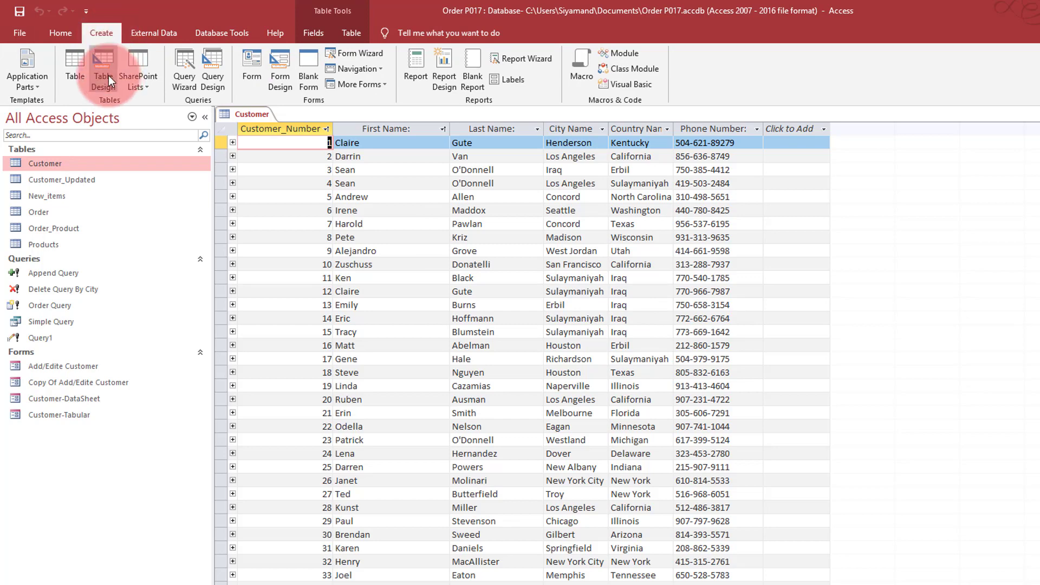
left_click(106, 62)
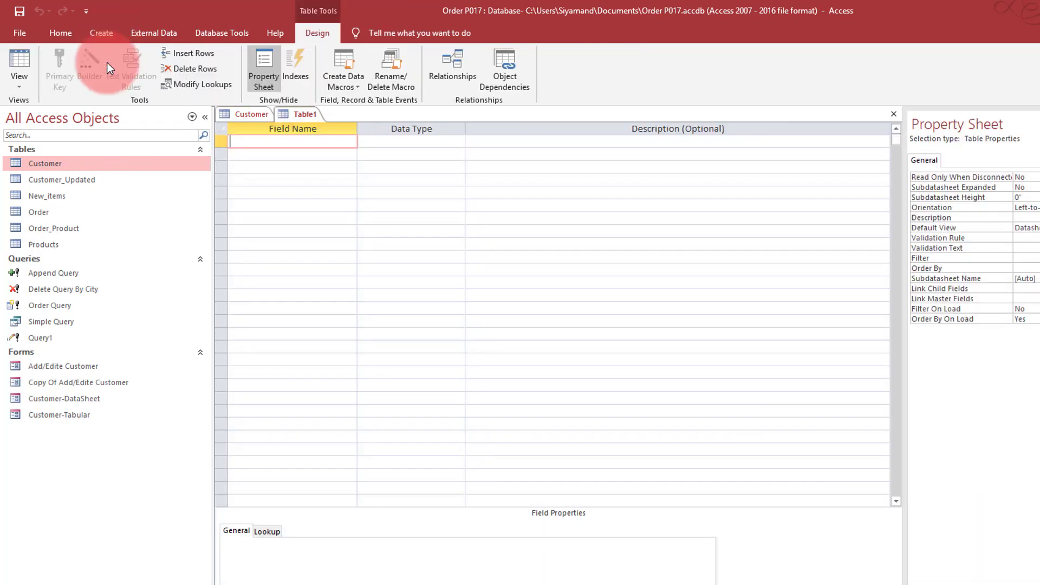
type("CityID")
key("Tab")
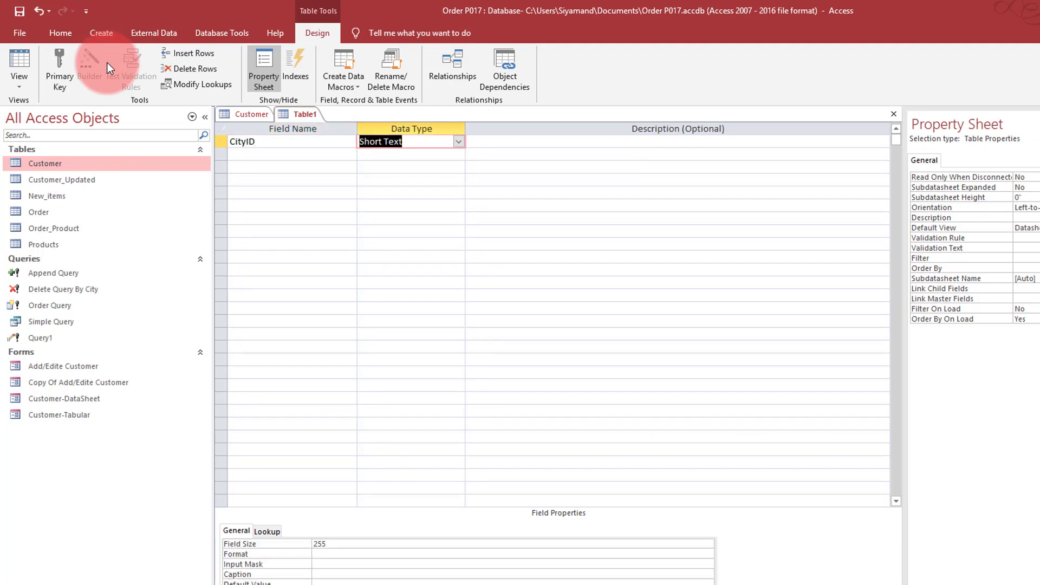
type("AutoNumber")
key("Tab")
key("Tab")
Add a second field City_Name with data type Short Text and a Field Size of 25
type("C")
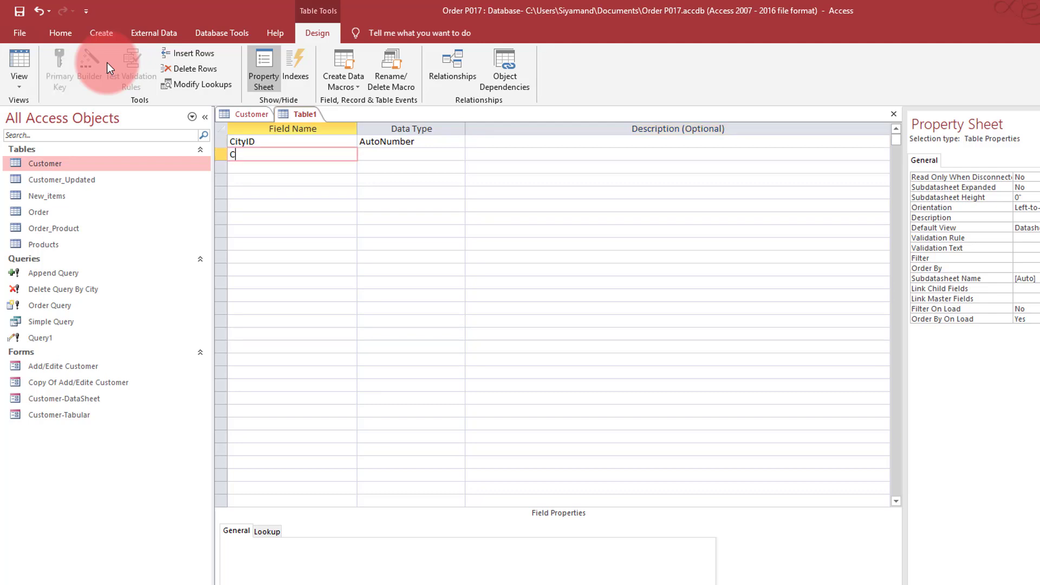
type("ity_Name")
key("Tab")
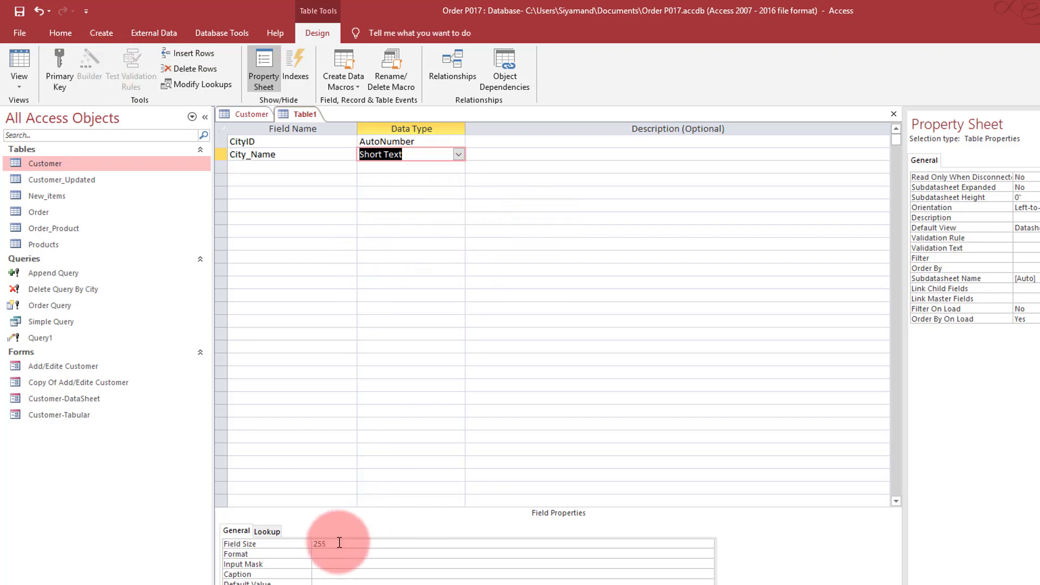
left_click(301, 544)
type("25")
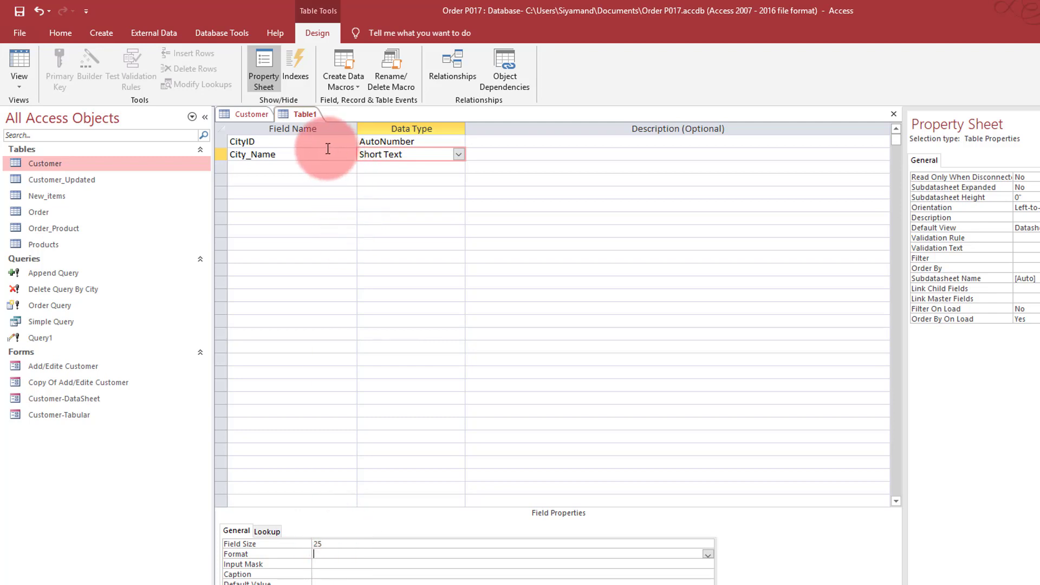
Make CityID the primary key and save the new table as City
left_click(267, 143)
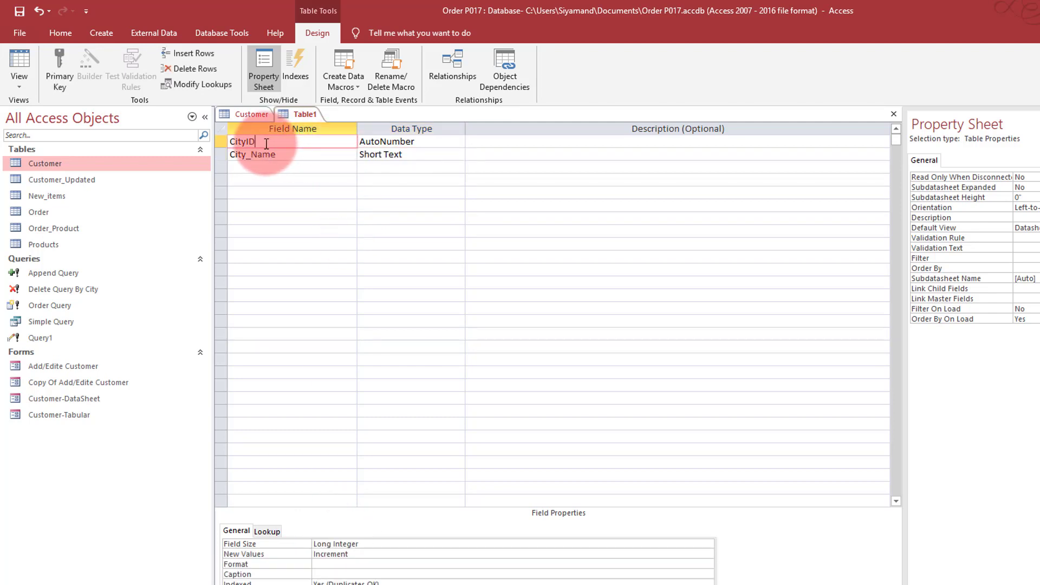
left_click(64, 77)
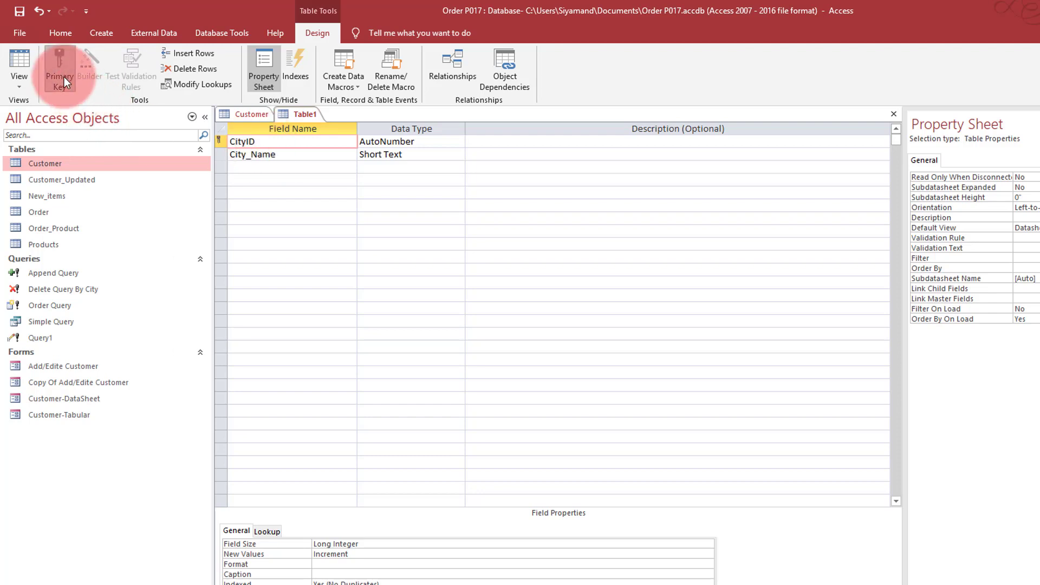
left_click(19, 11)
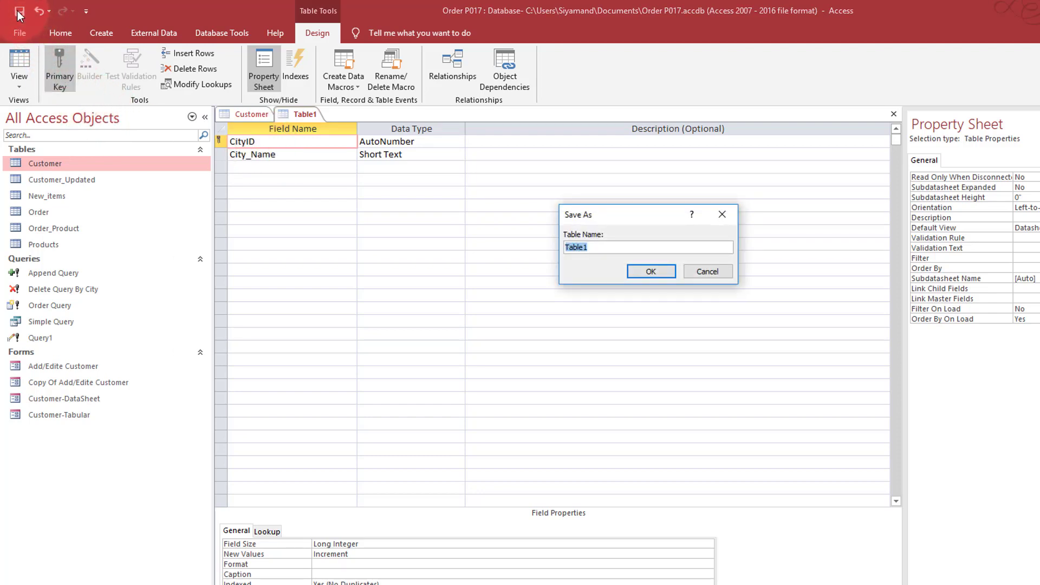
type("City")
key("Return")
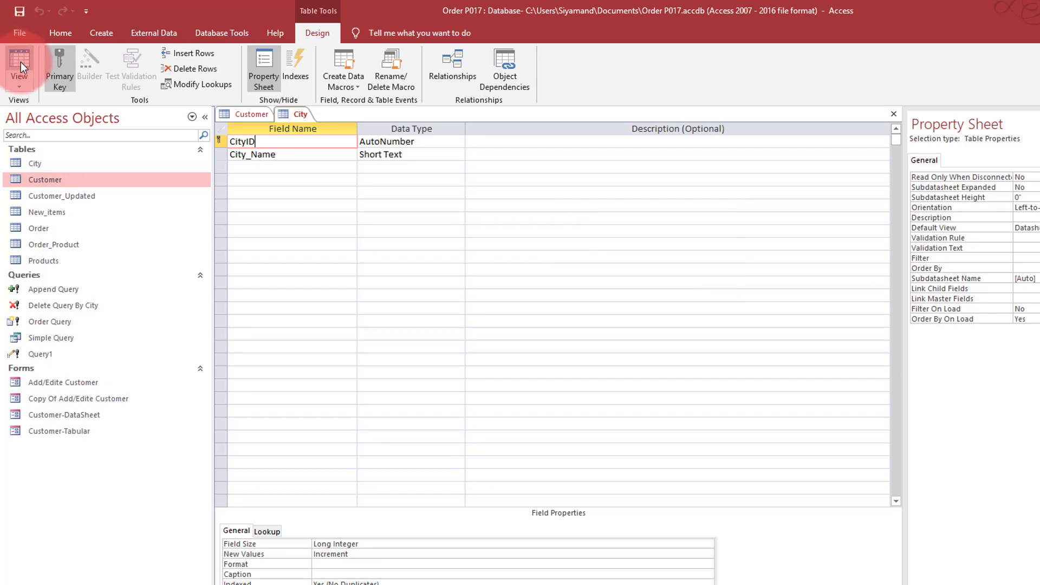
Switch the City table to Datasheet View and copy the whole City Name column from the Customer table
left_click(21, 61)
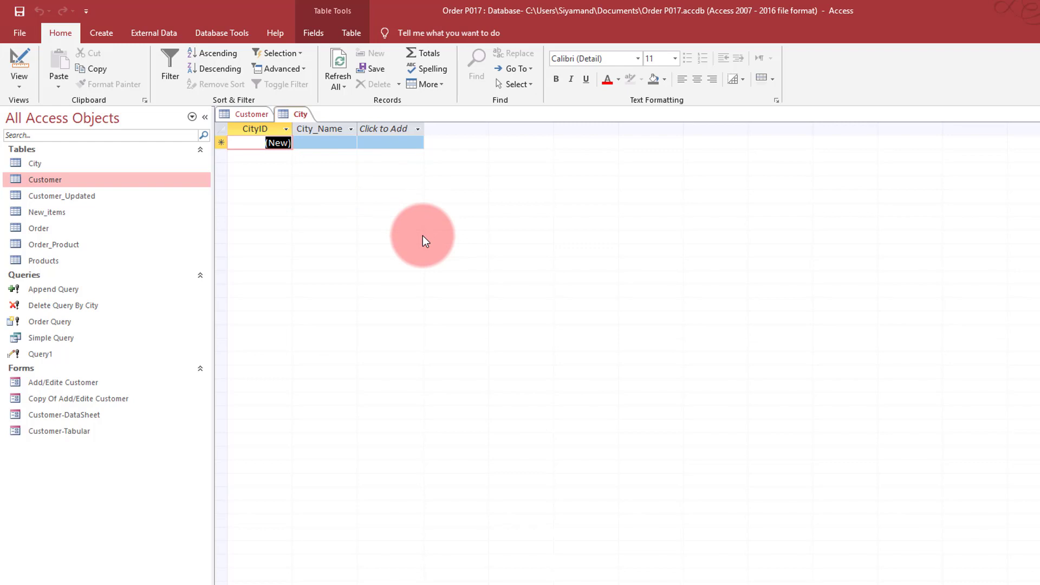
left_click(258, 116)
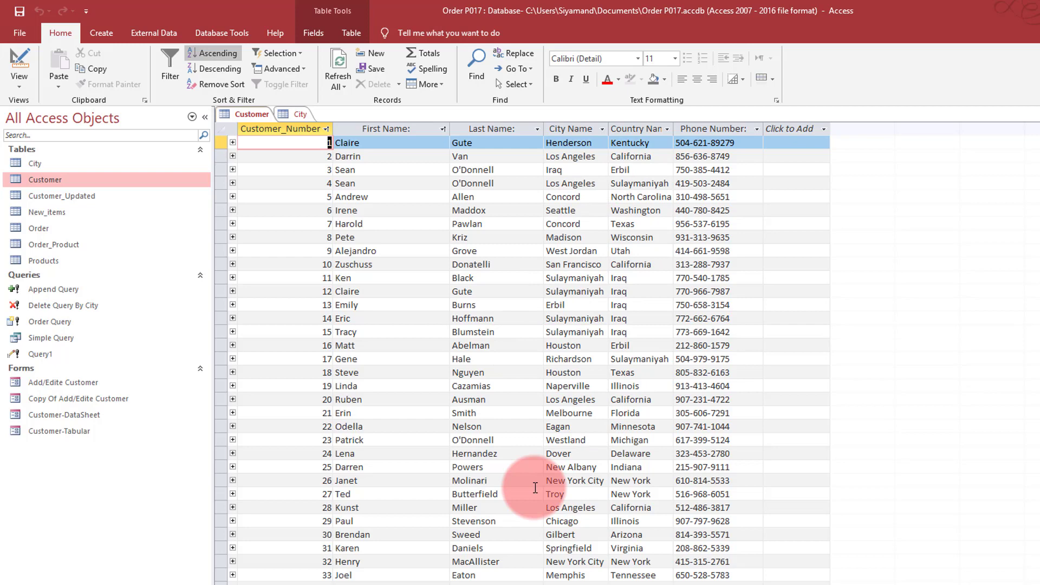
left_click(572, 128)
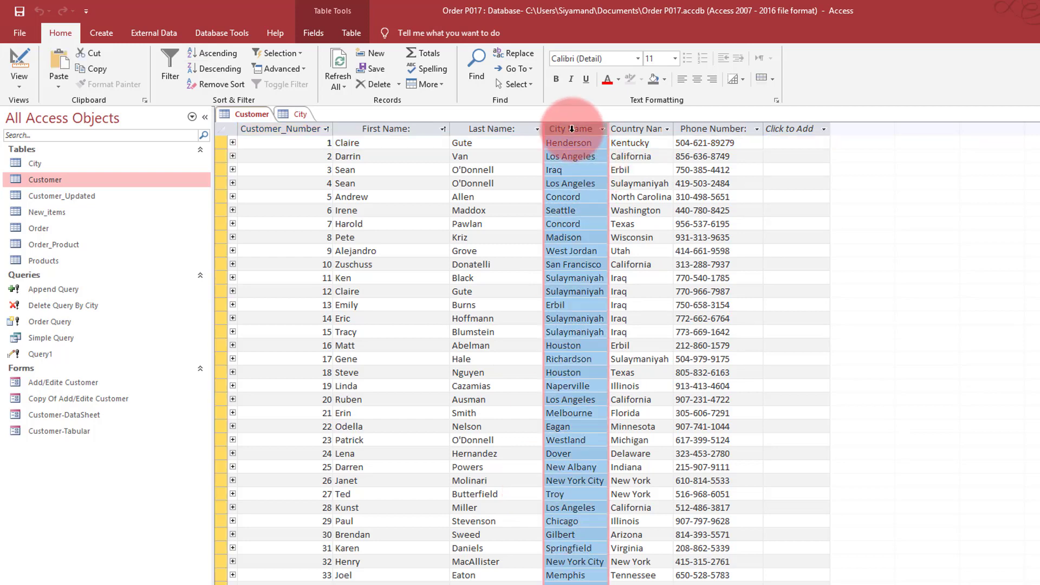
key("ctrl+c")
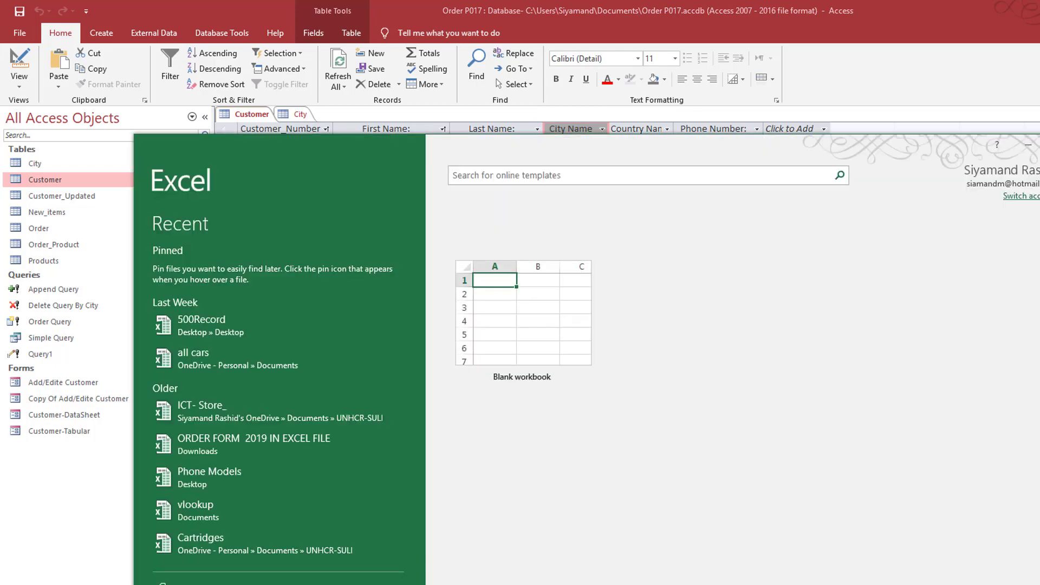
Switch to Excel, create a blank workbook, paste the city names at A1 with destination formatting and autofit column A
left_click(520, 319)
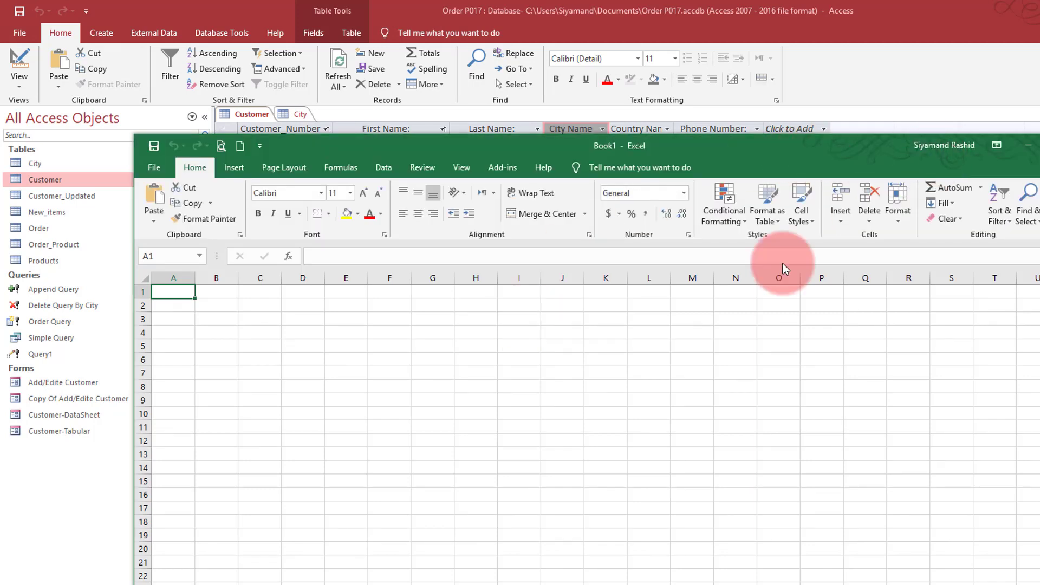
left_click(997, 147)
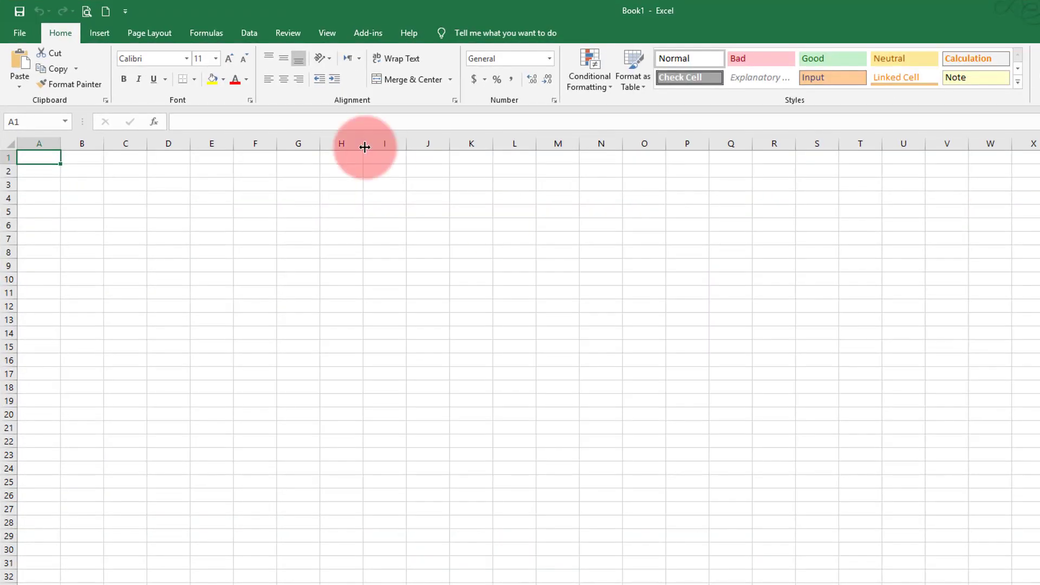
left_click(21, 86)
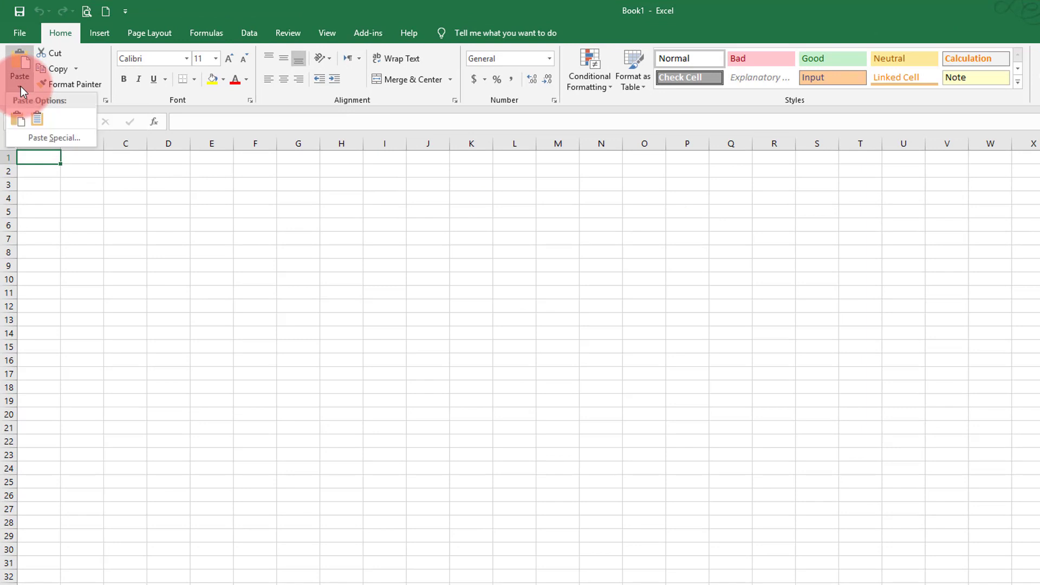
left_click(38, 117)
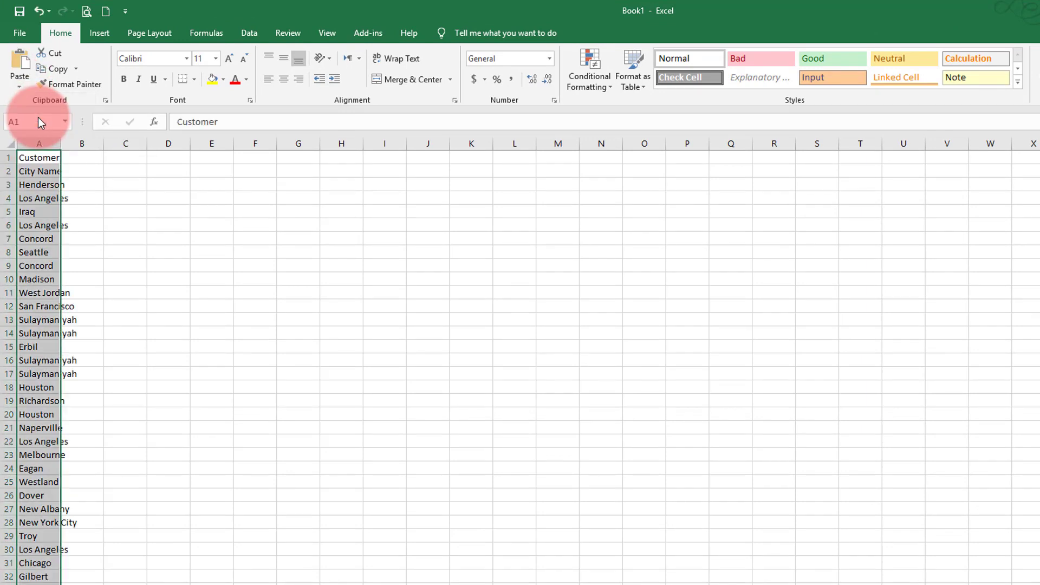
double_click(64, 147)
left_click(72, 223)
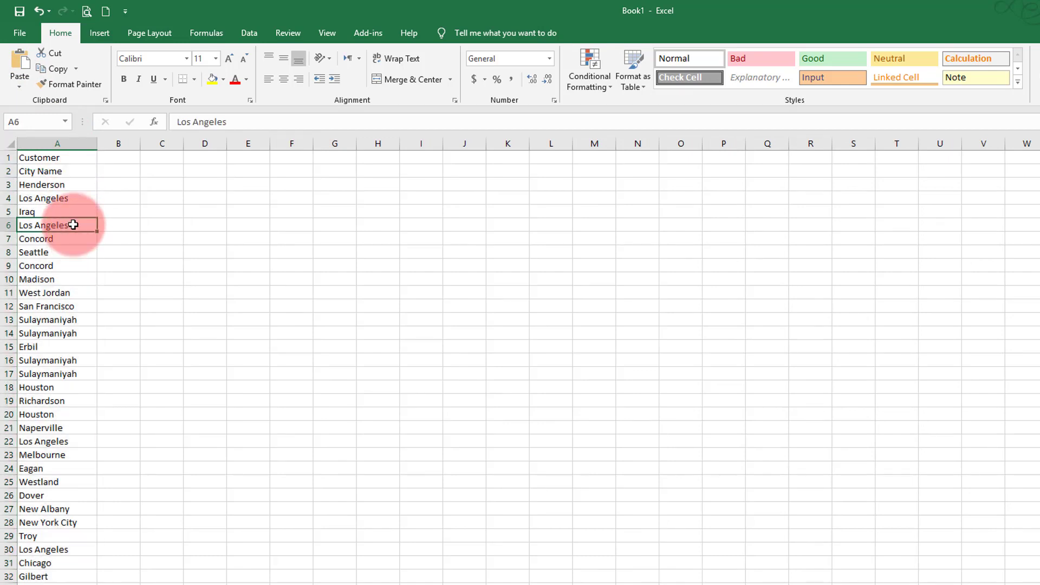
Delete the two heading rows, Customer and City Name, above the pasted city list
left_click(11, 157)
right_click(11, 157)
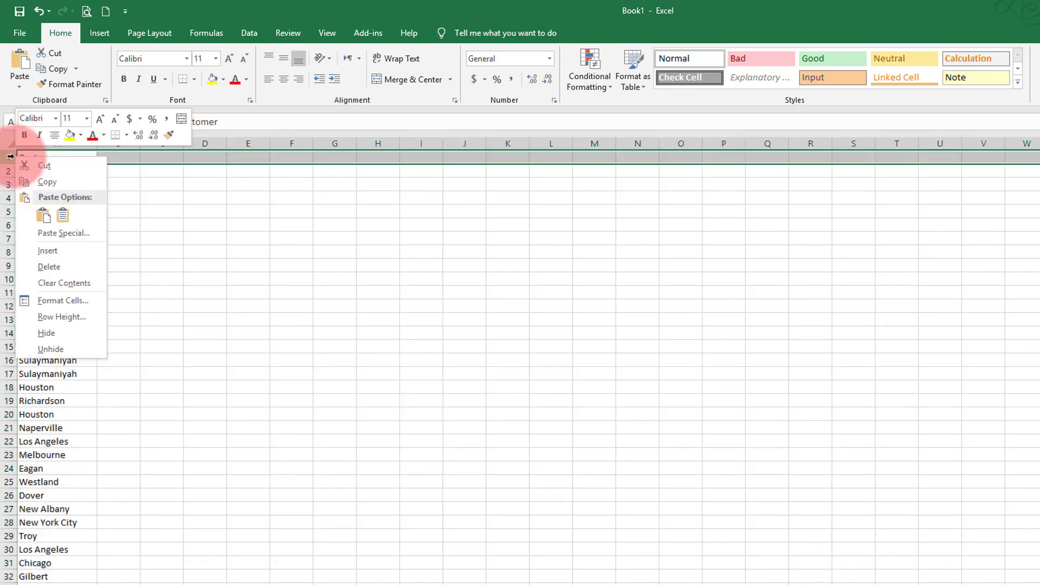
left_click(58, 268)
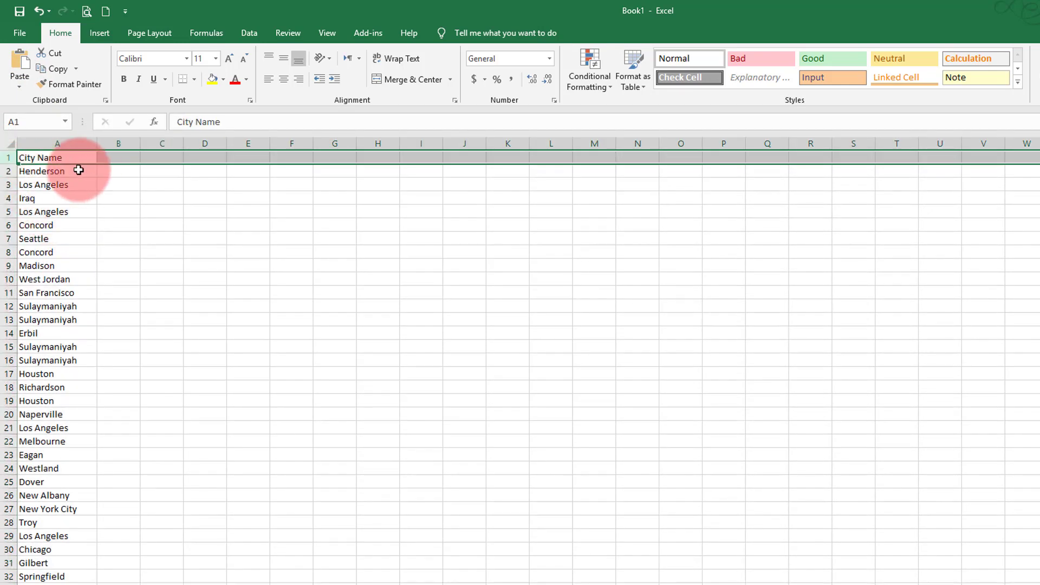
right_click(9, 157)
left_click(67, 270)
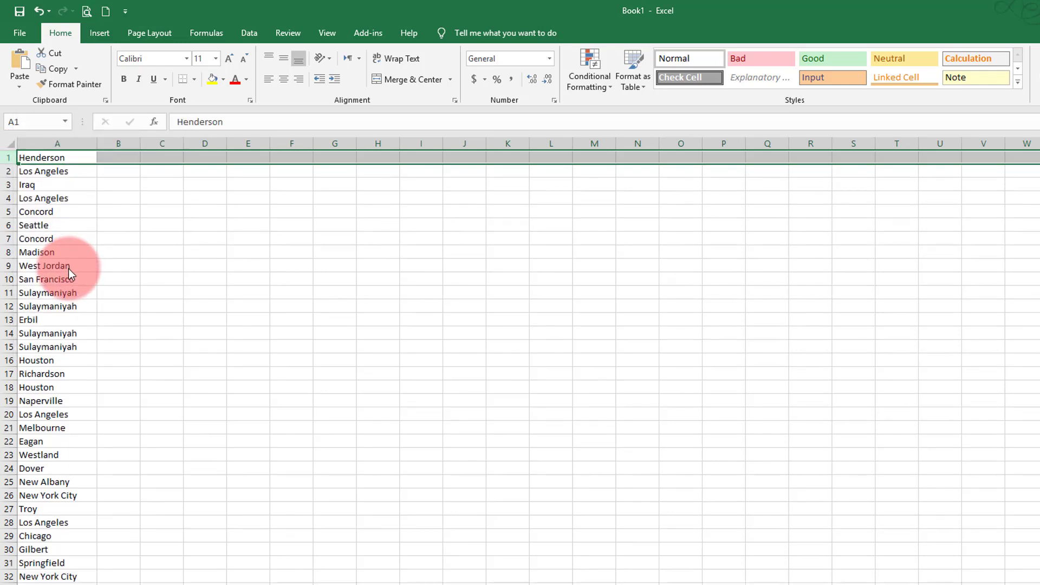
Remove the duplicate city names from column A, treating the data as having no headers
scroll(66, 267, "down", 3)
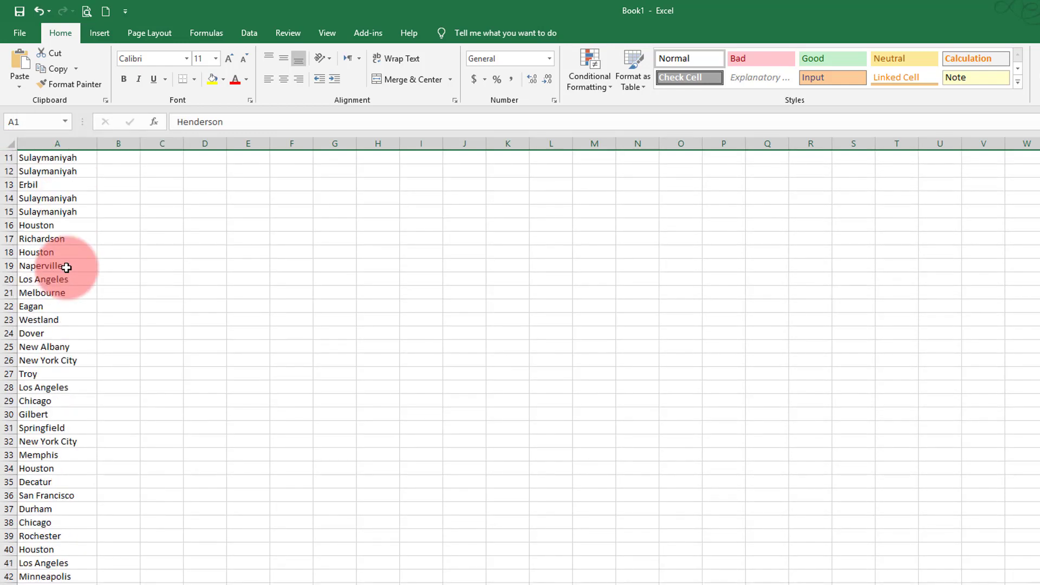
scroll(66, 267, "up", 3)
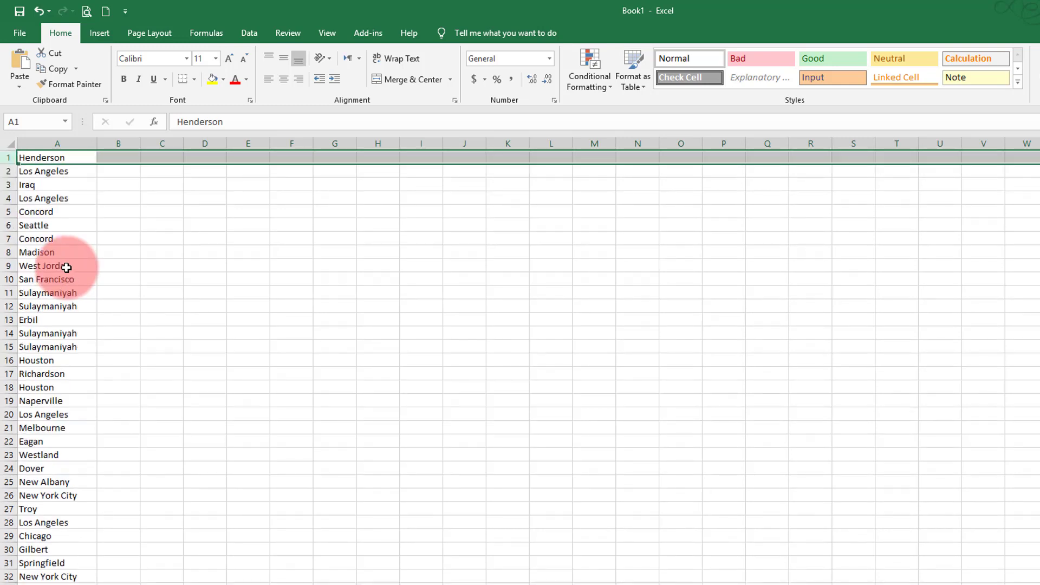
left_click(52, 142)
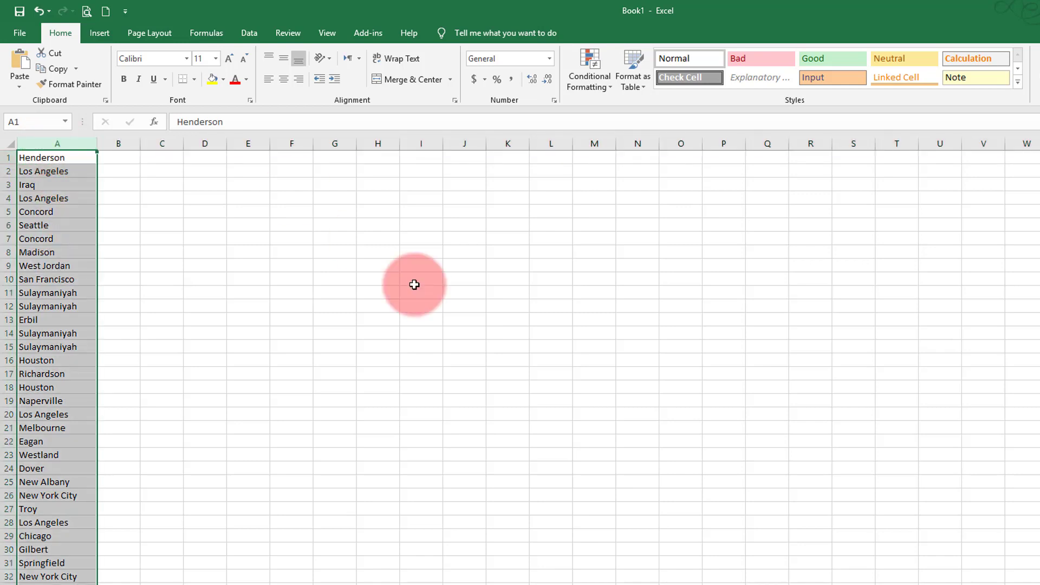
left_click(251, 38)
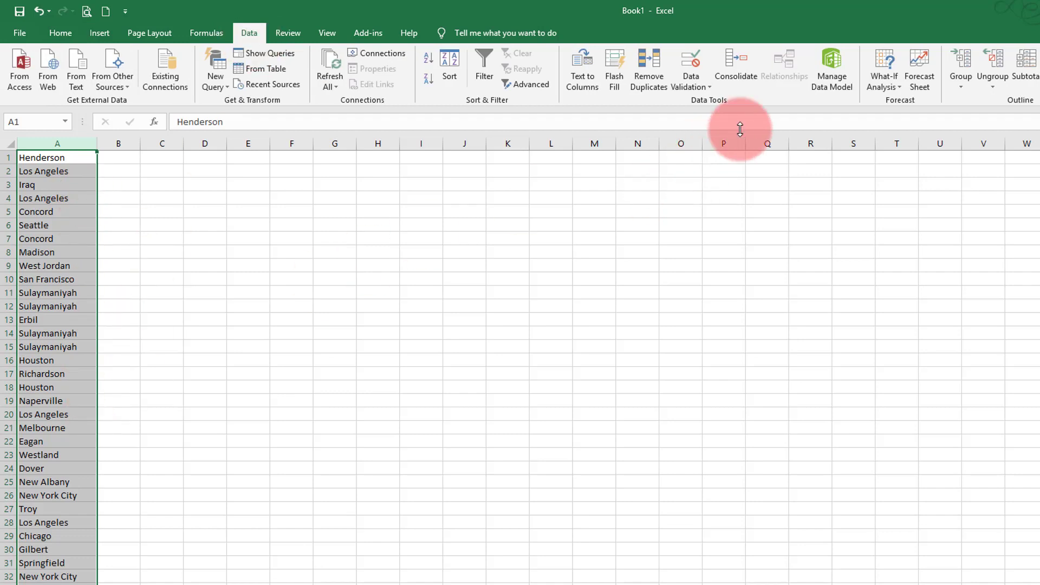
left_click(655, 76)
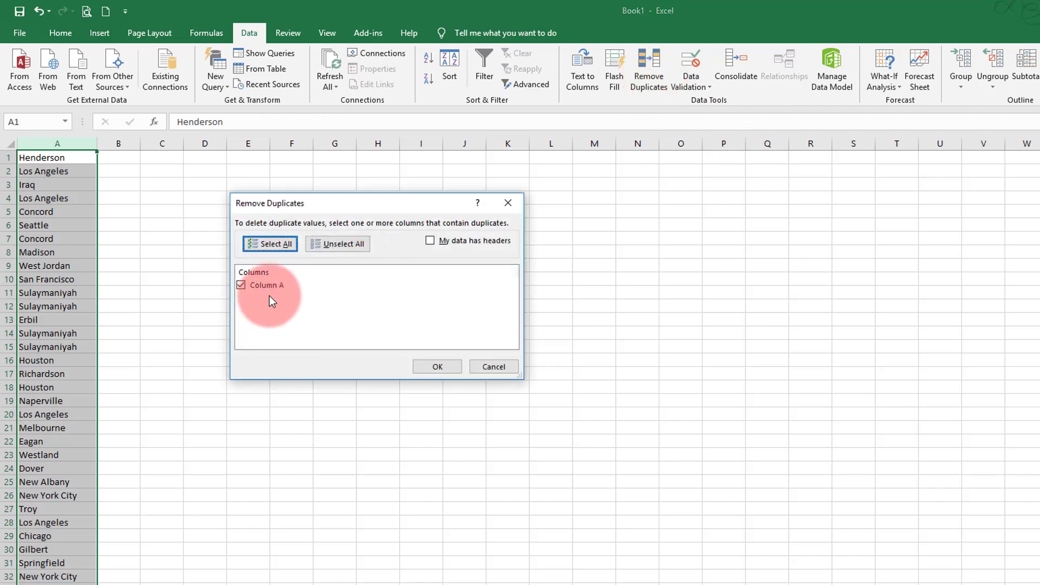
left_click(456, 368)
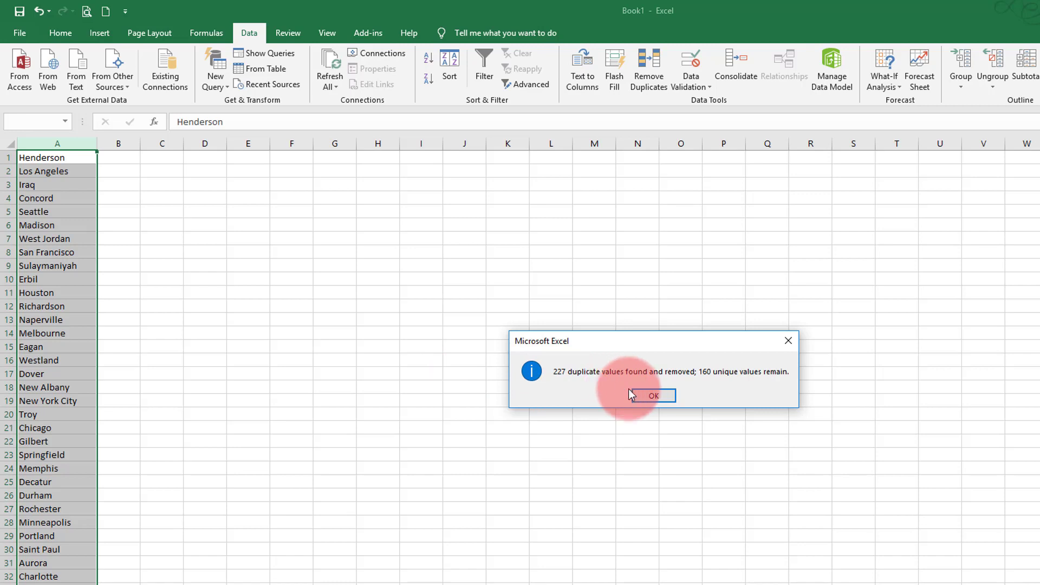
left_click(652, 396)
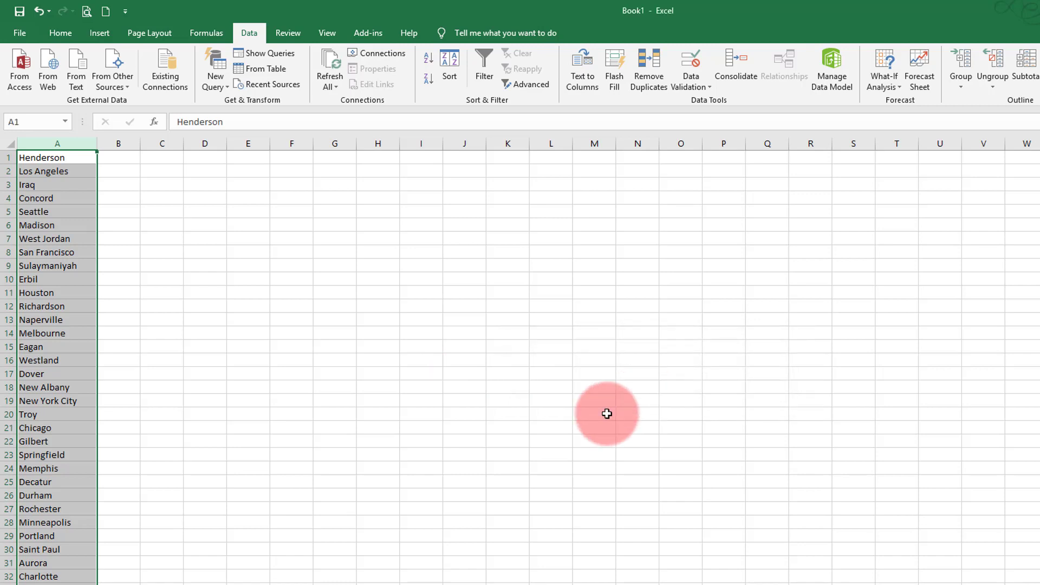
Check the cleaned city list down to its end and copy the whole of column A
left_click(74, 290)
scroll(74, 289, "down", 9)
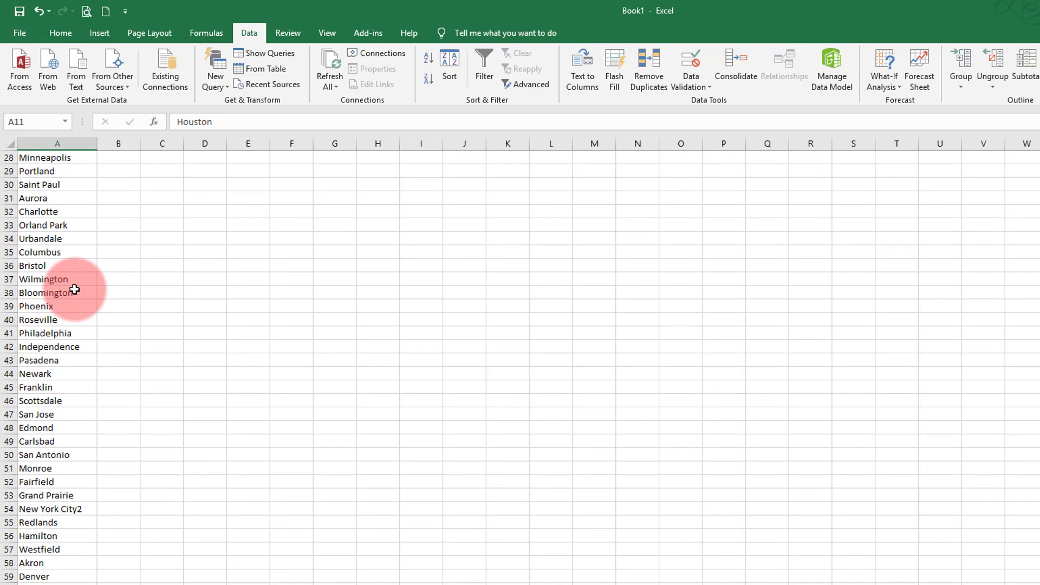
scroll(74, 290, "down", 20)
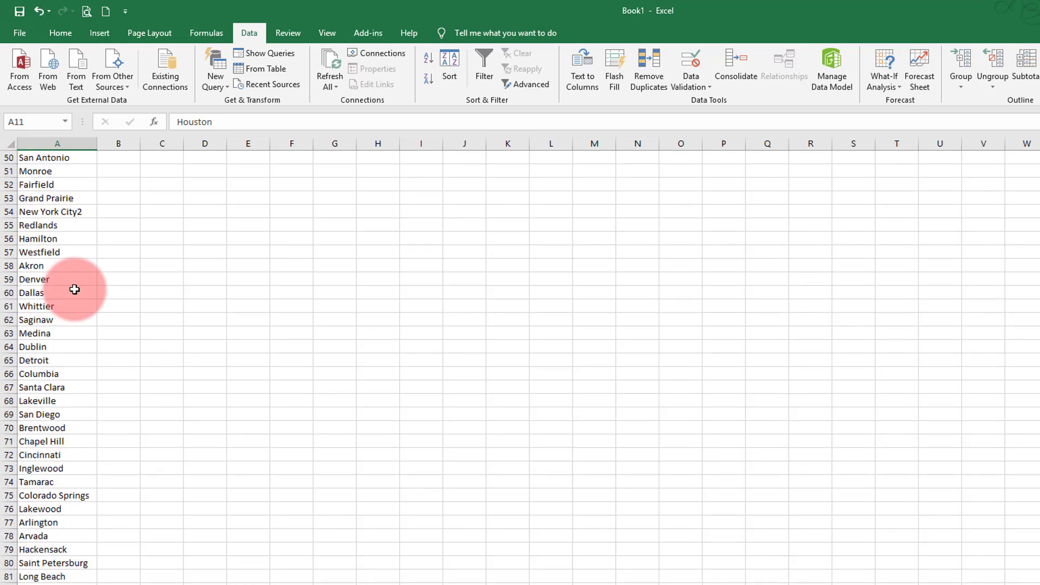
scroll(75, 290, "down", 4)
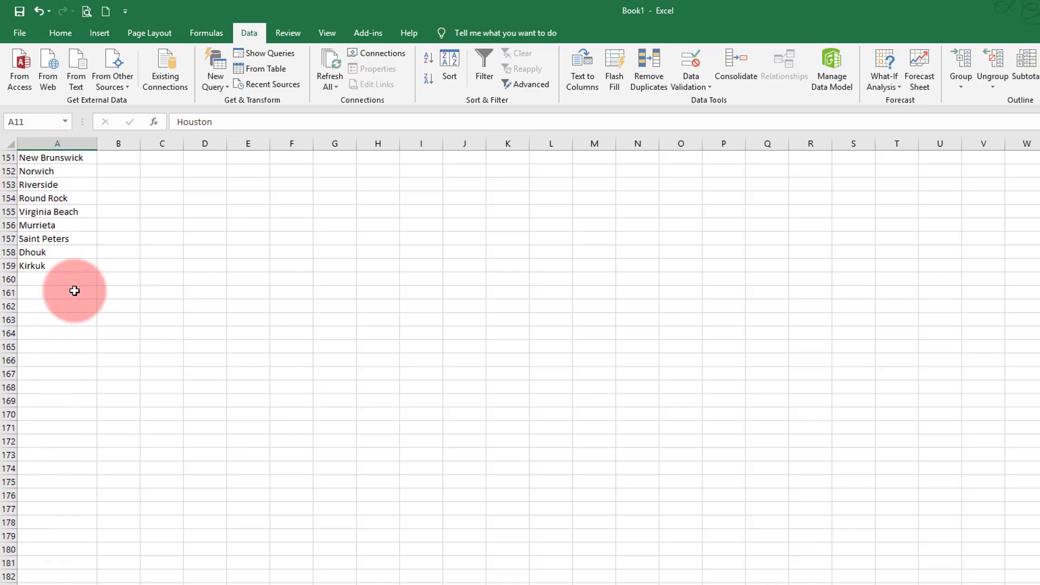
scroll(74, 290, "up", 20)
scroll(74, 293, "up", 15)
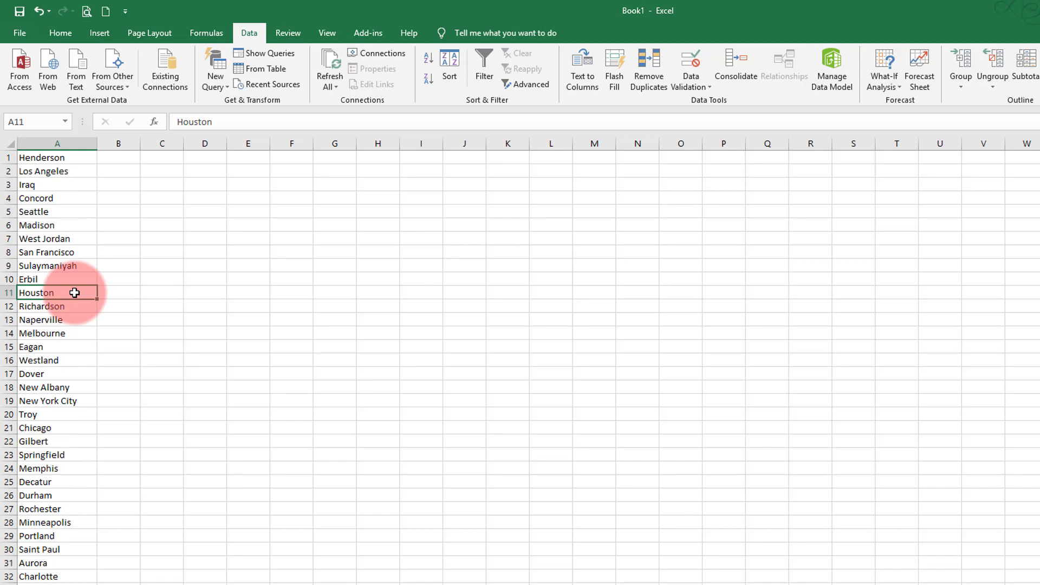
left_click(63, 145)
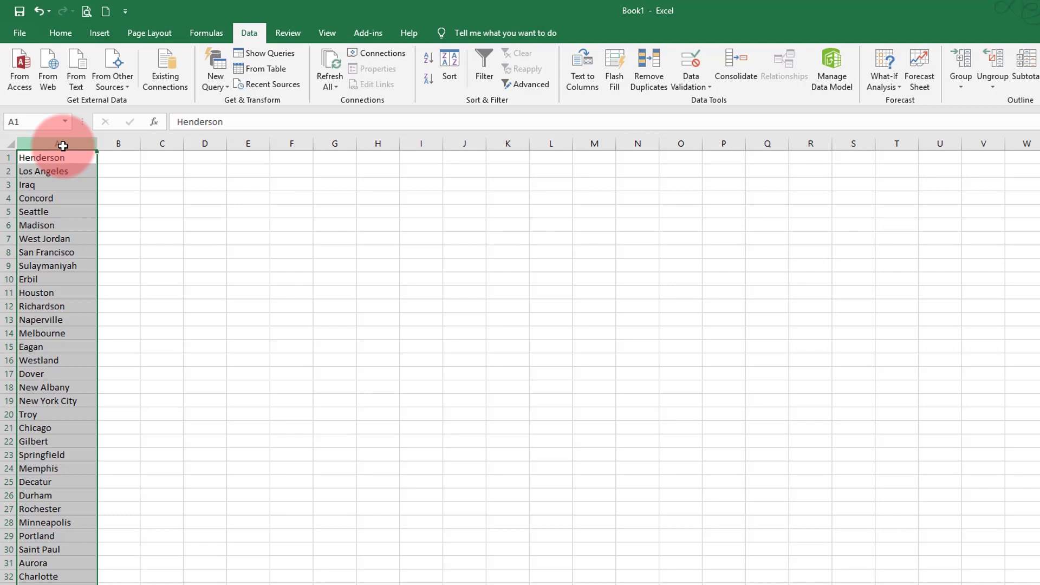
key("ctrl+c")
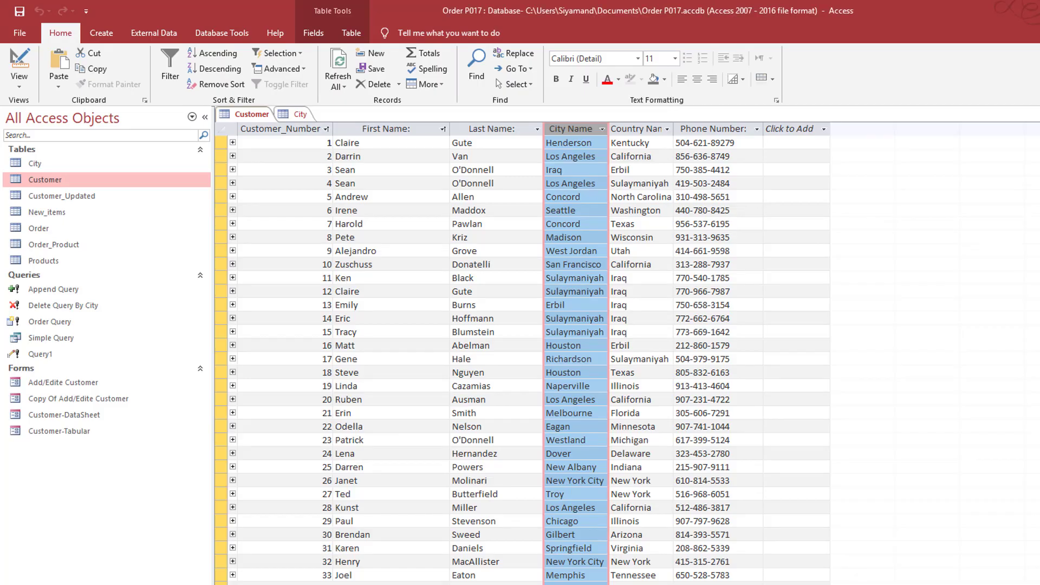
Switch to Access, paste the copied cities into the City table's City_Name field, accept the new records and close the table
double_click(32, 164)
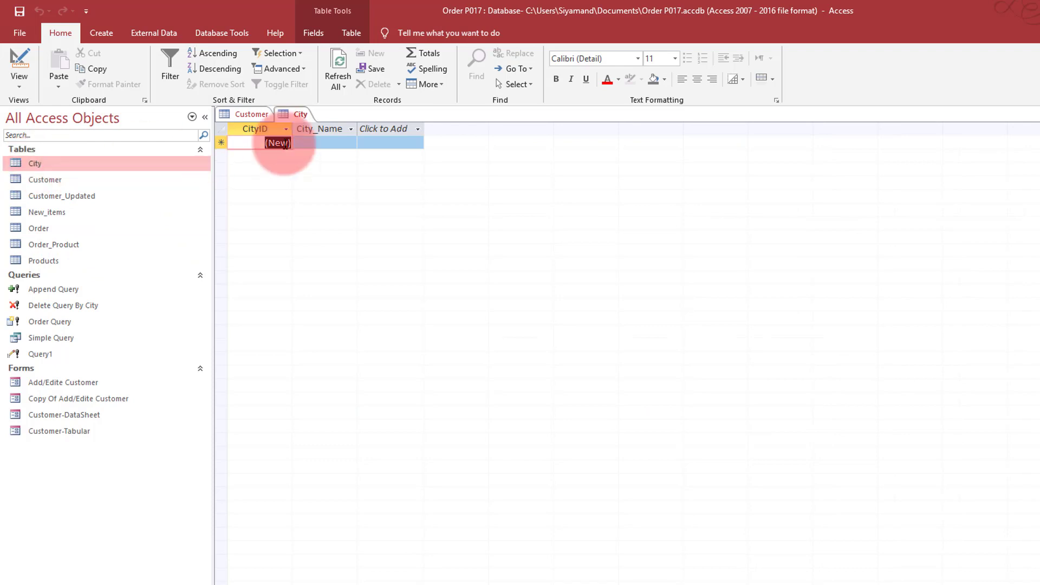
left_click(315, 129)
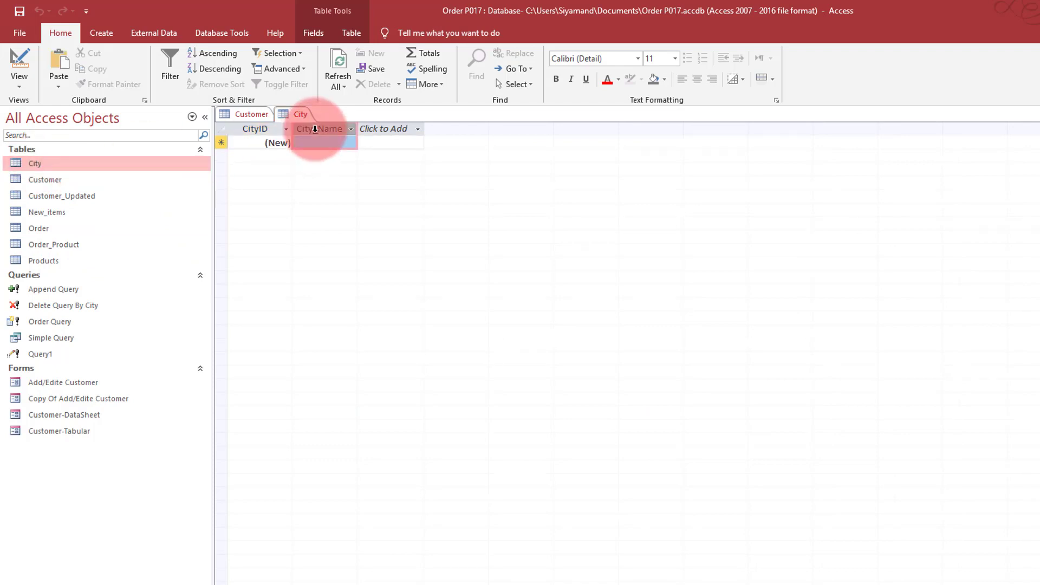
left_click(60, 60)
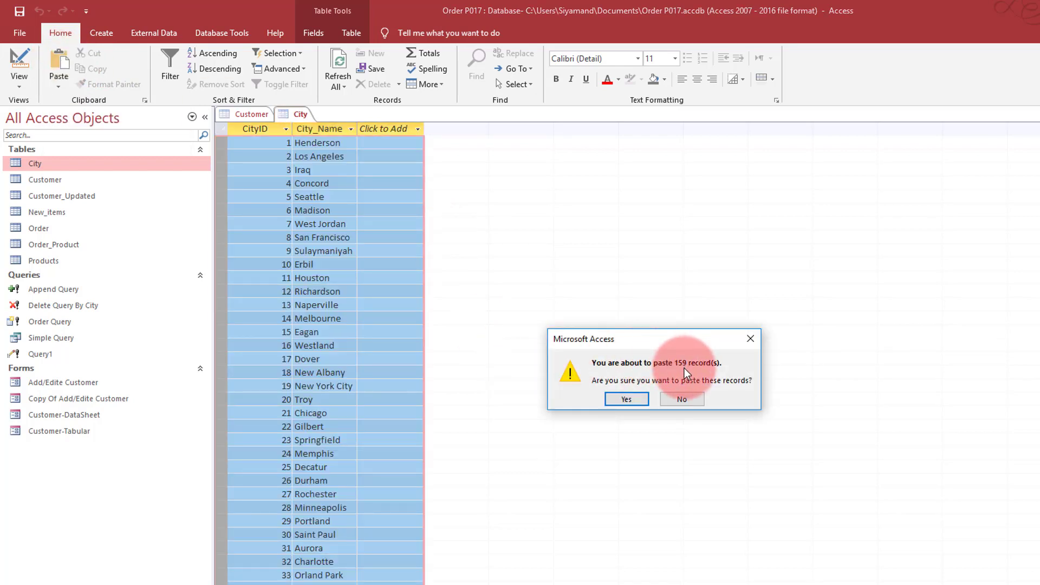
left_click(626, 397)
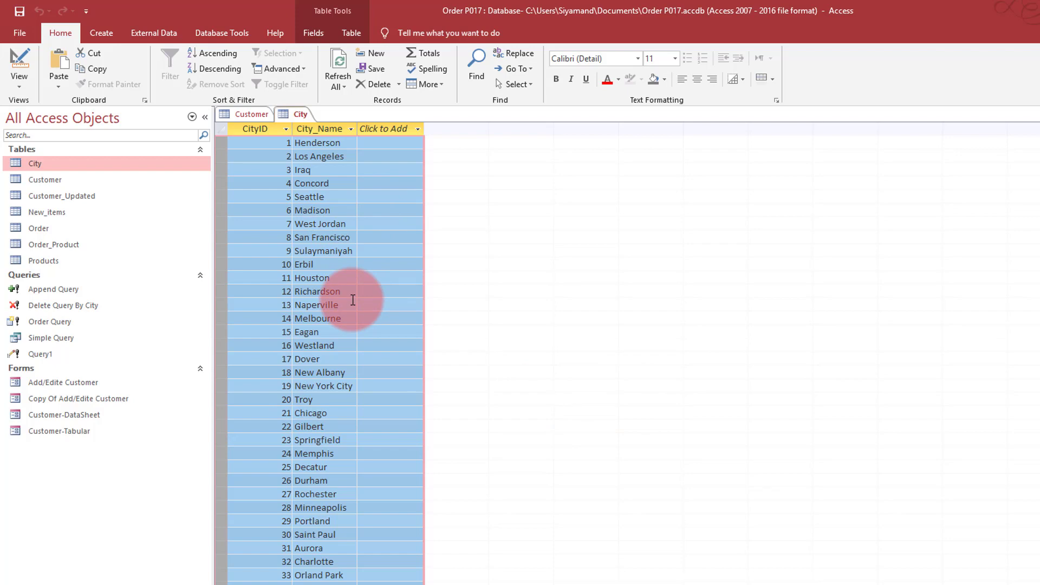
key("ctrl+w")
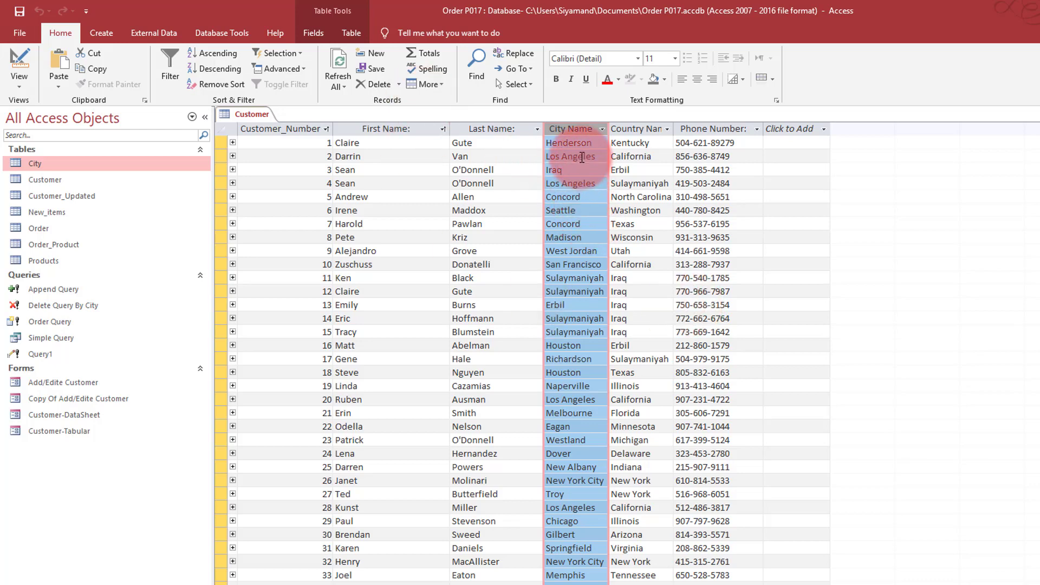
Reopen the City table to examine the CityID assigned to each city, and return to the Customer table
left_click(579, 183)
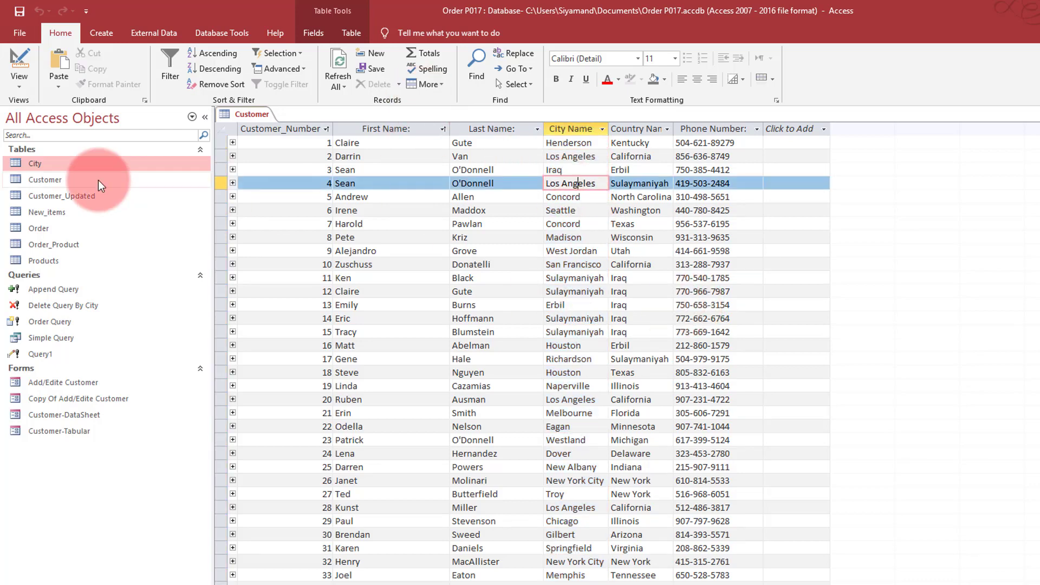
double_click(47, 166)
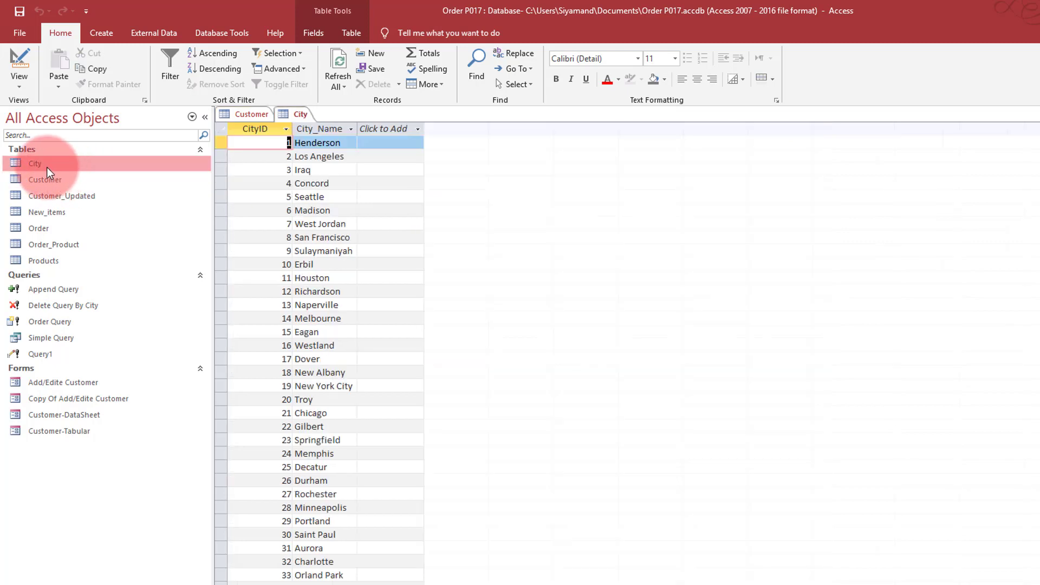
left_click(252, 345)
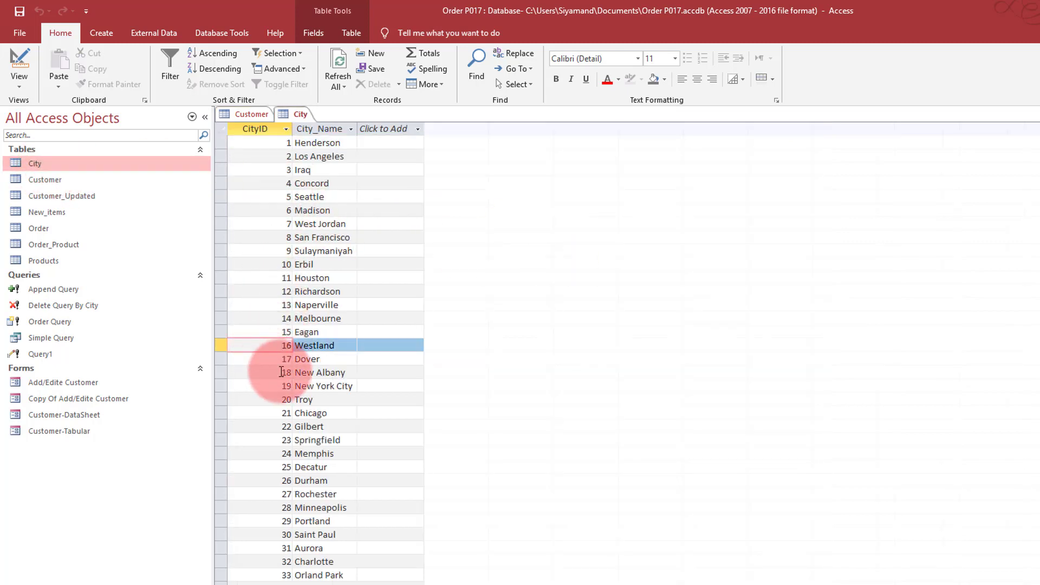
left_click(286, 170)
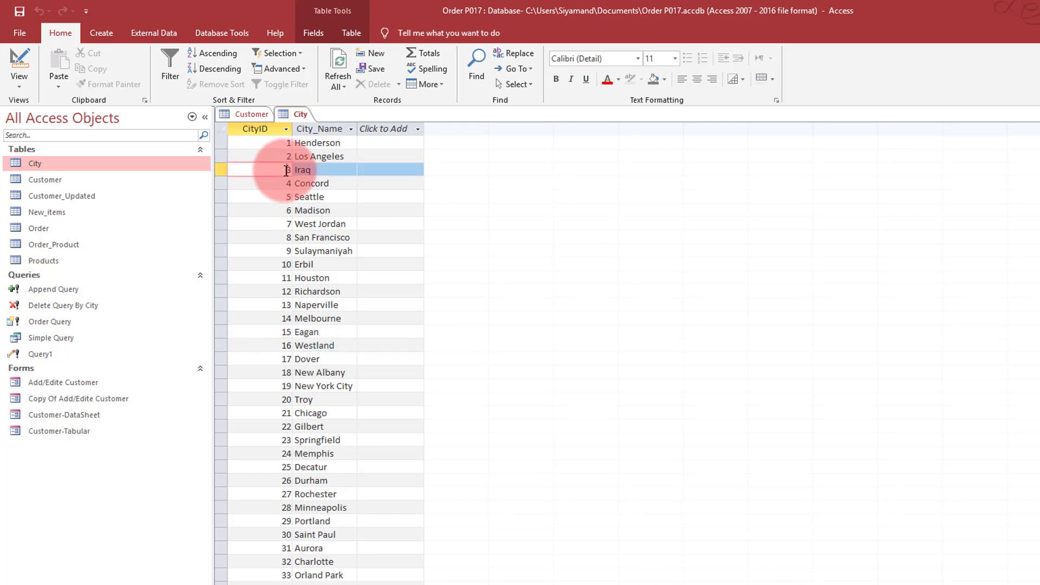
left_click(253, 112)
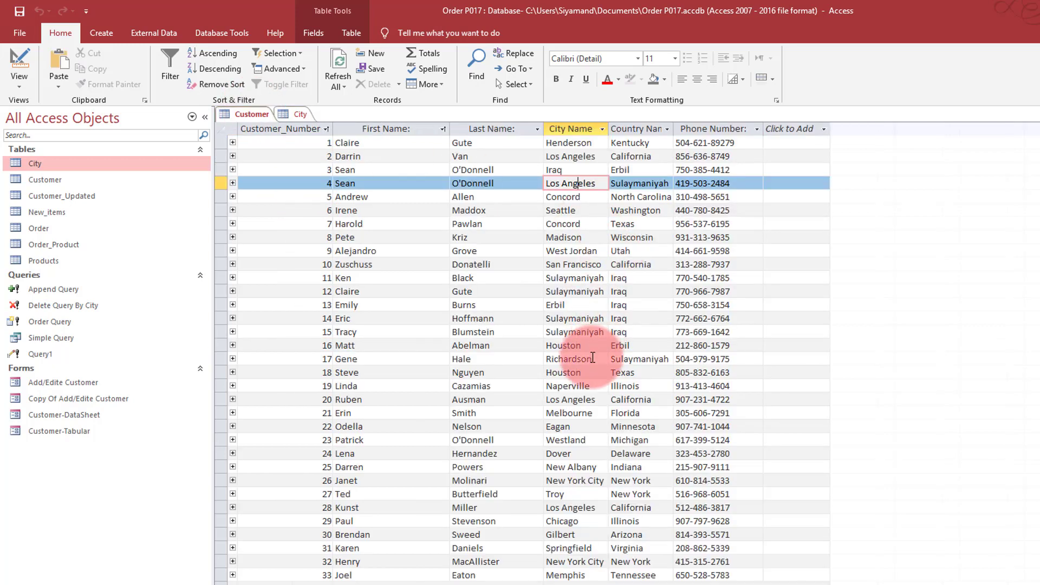
Check the city entries in the Customer table, including the Iraq entry, and close both the Customer and City tables
left_click(553, 170)
double_click(552, 170)
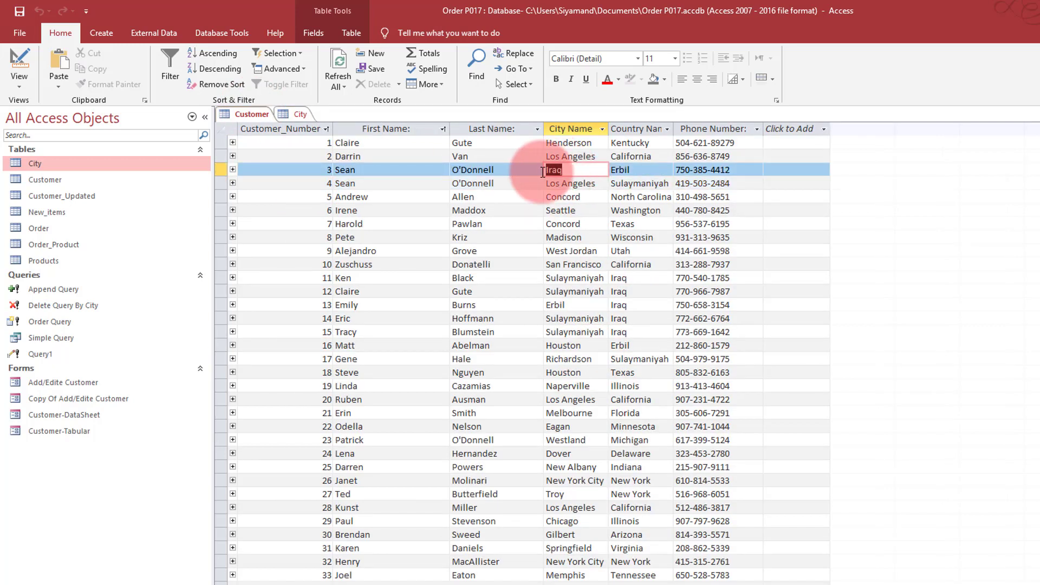
left_click(594, 276)
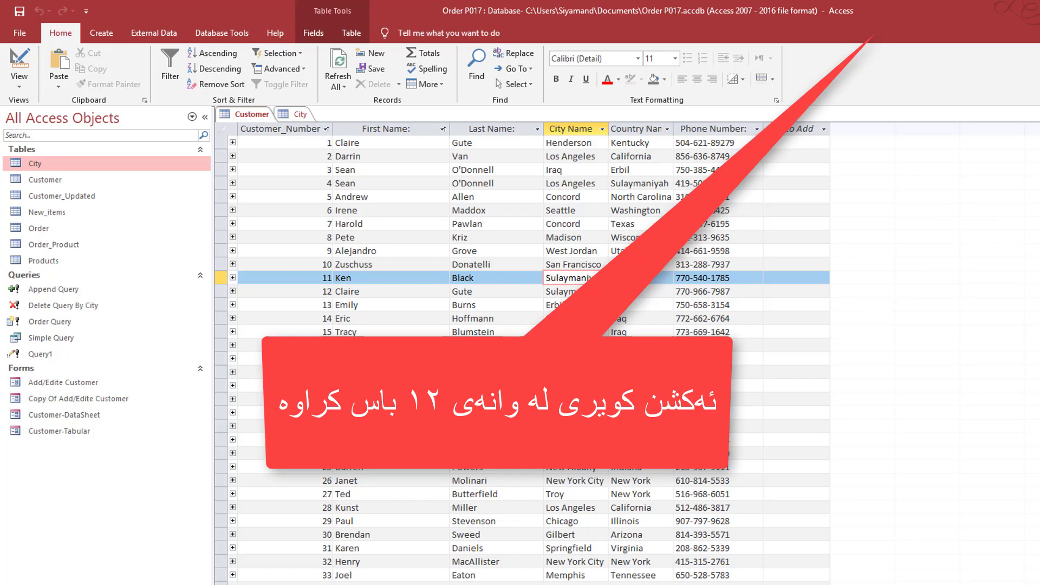
key("ctrl+w")
key("ctrl+w")
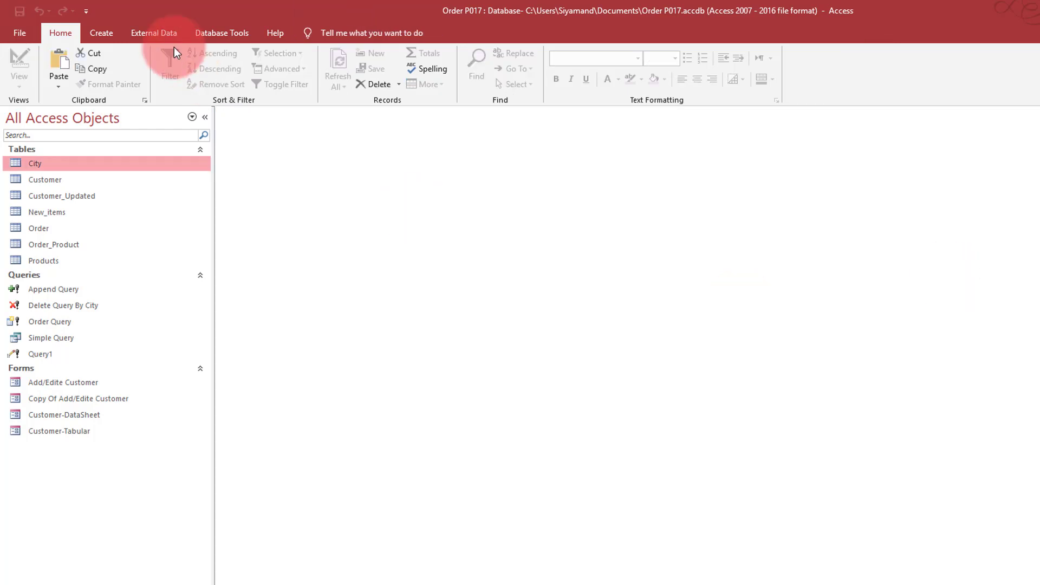
Create a new query in Design view and add the City and Customer tables to it
left_click(103, 34)
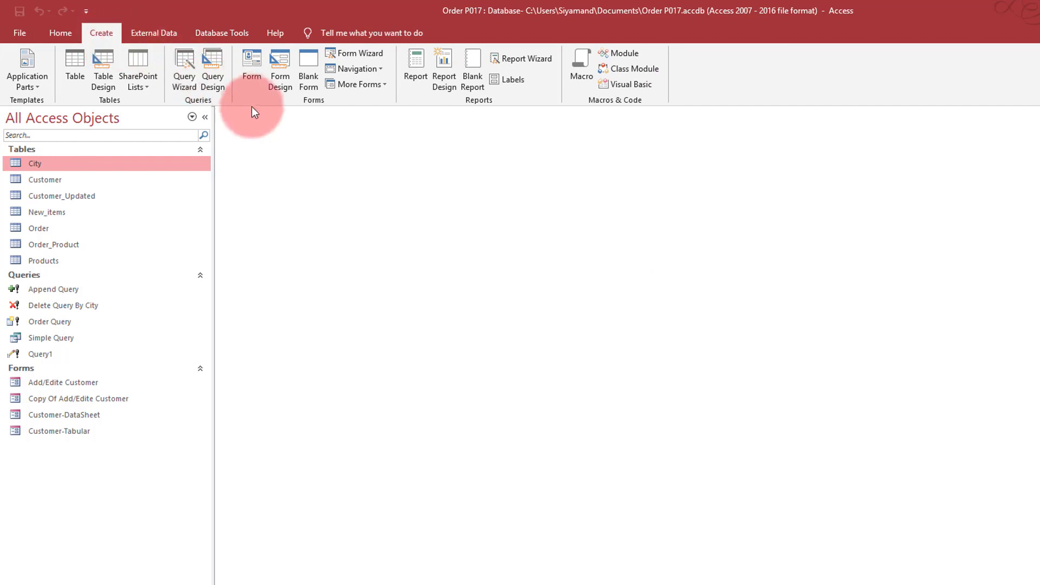
left_click(218, 69)
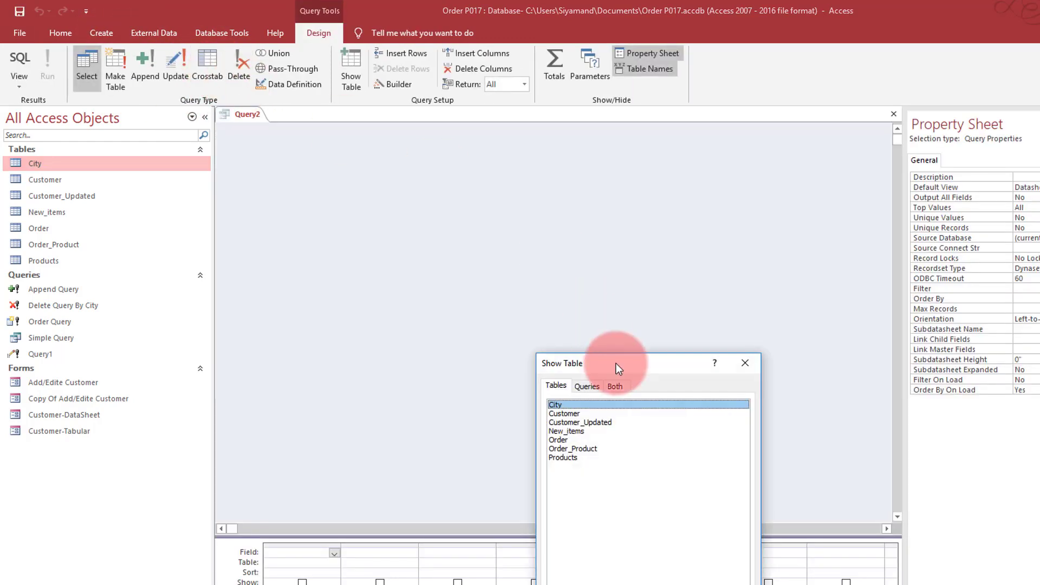
left_click_drag(616, 363, 620, 275)
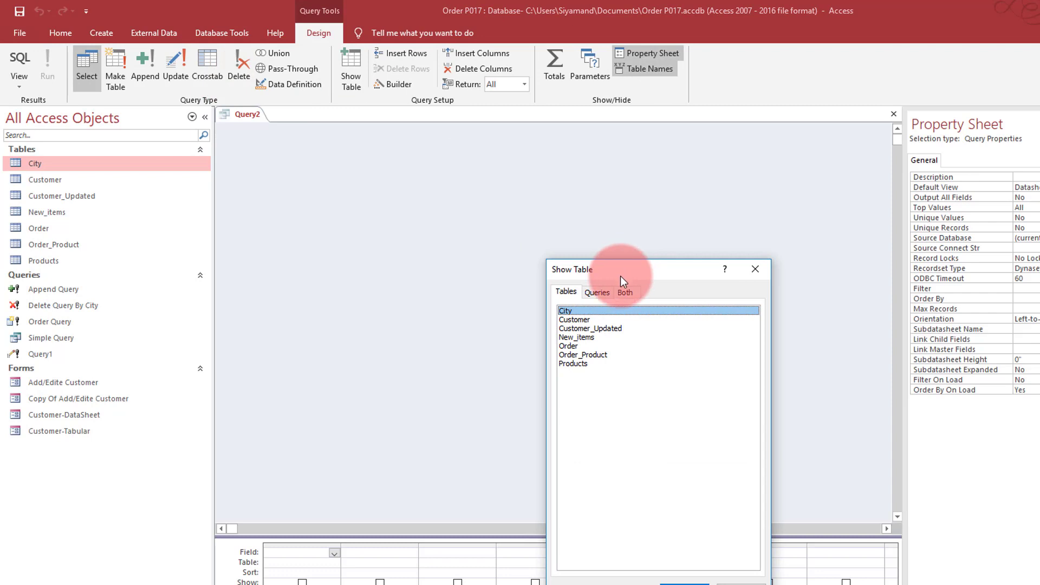
double_click(570, 313)
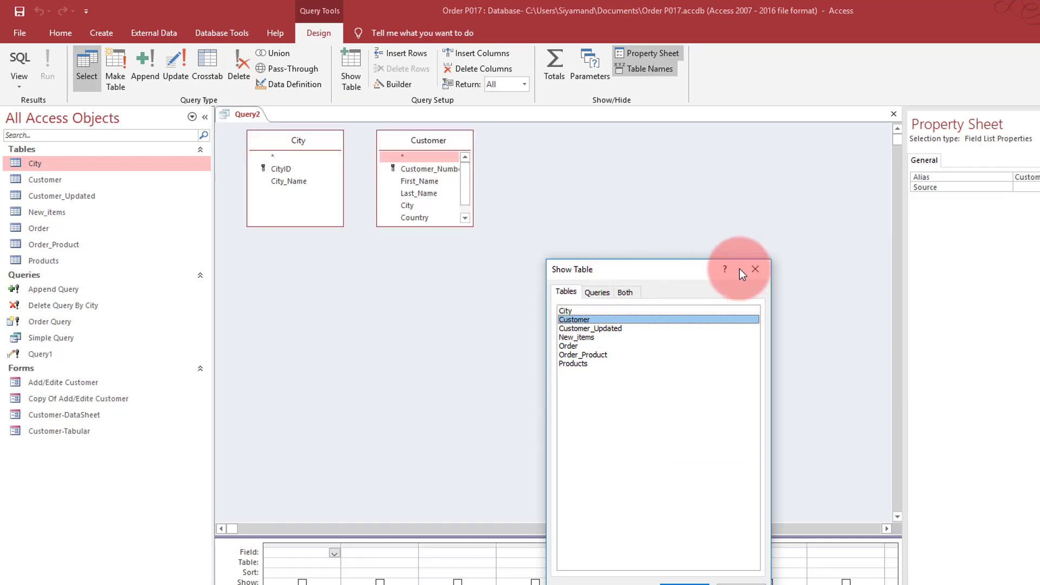
left_click(755, 270)
Arrange the query tables with Customer to the left of City, and enlarge the Customer table to show all its fields
left_click_drag(326, 144, 651, 185)
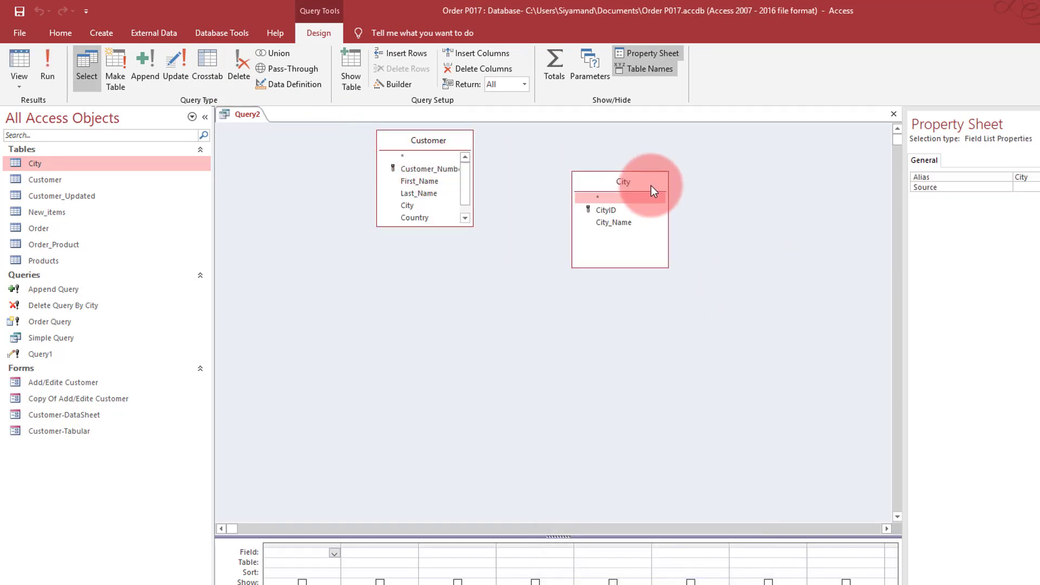
left_click_drag(444, 143, 393, 168)
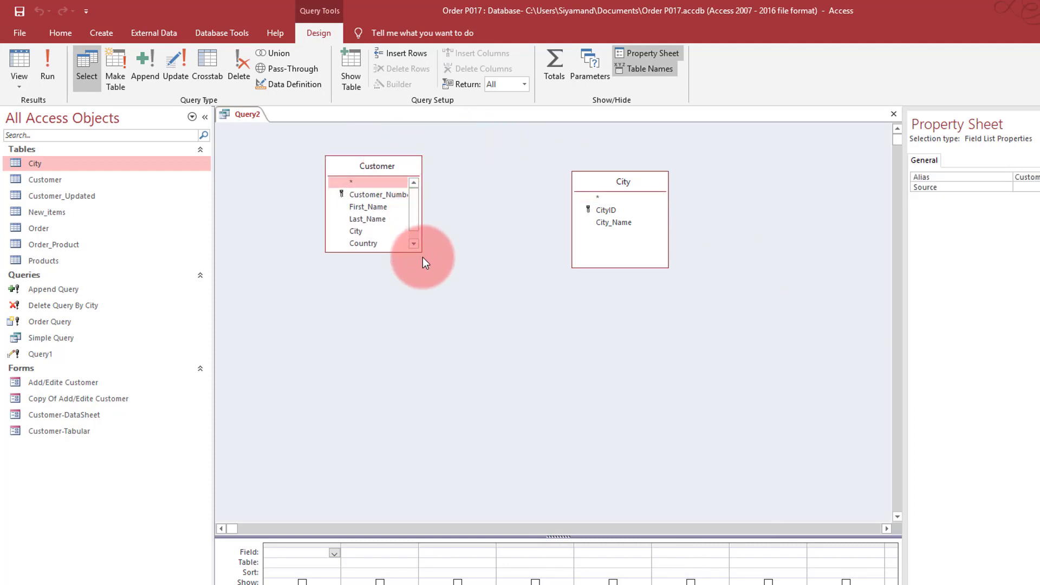
left_click_drag(421, 252, 471, 322)
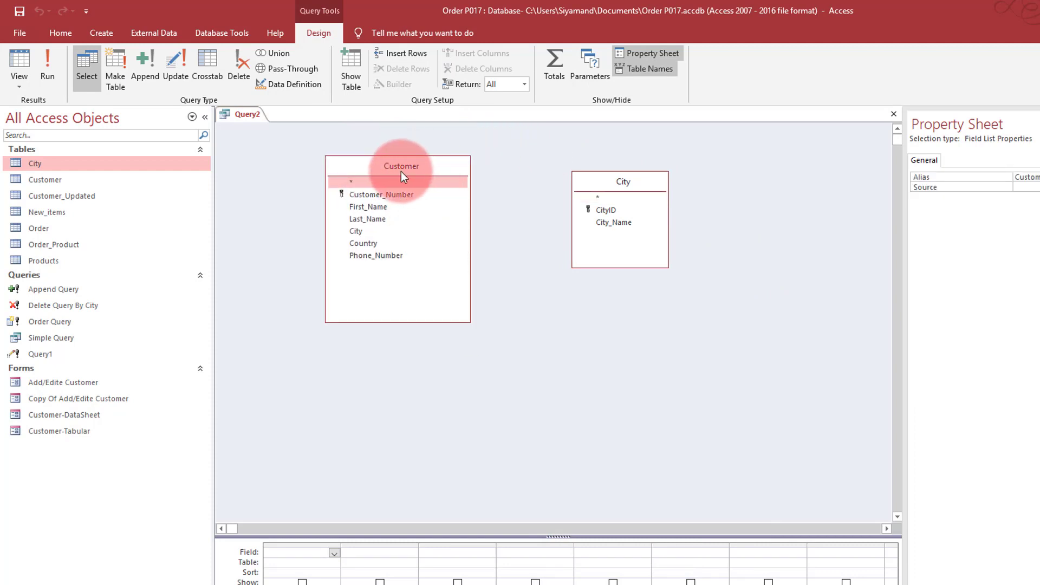
Add the Customer table's City field to the query, run it to inspect the results and return to Design view
double_click(366, 230)
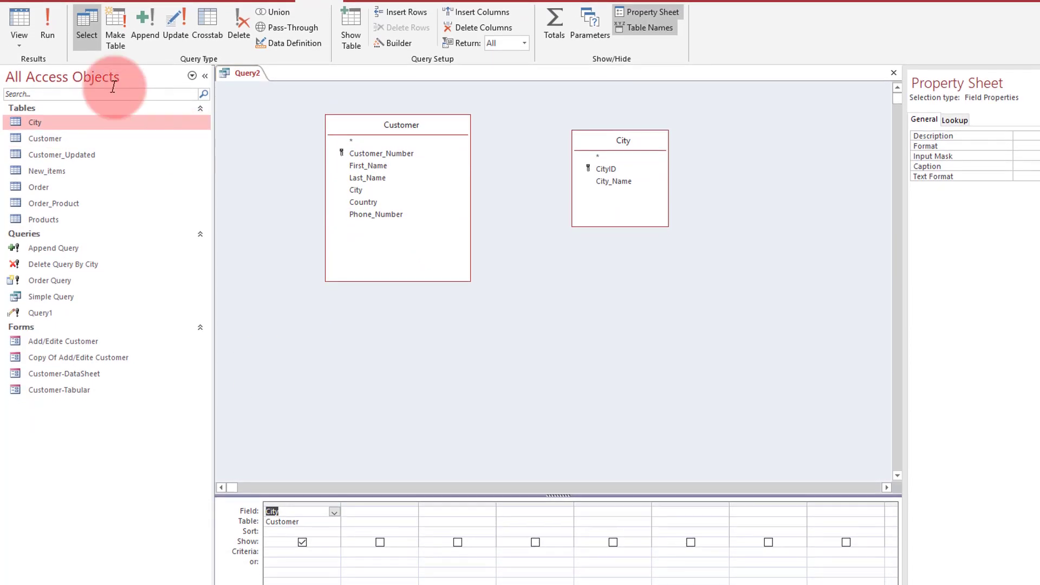
left_click(47, 26)
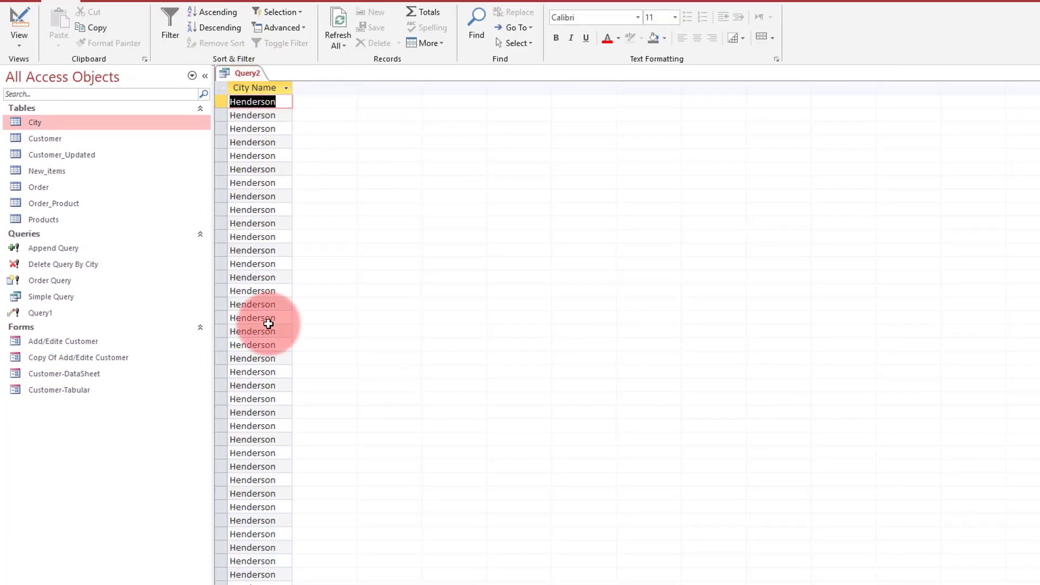
scroll(269, 324, "down", 15)
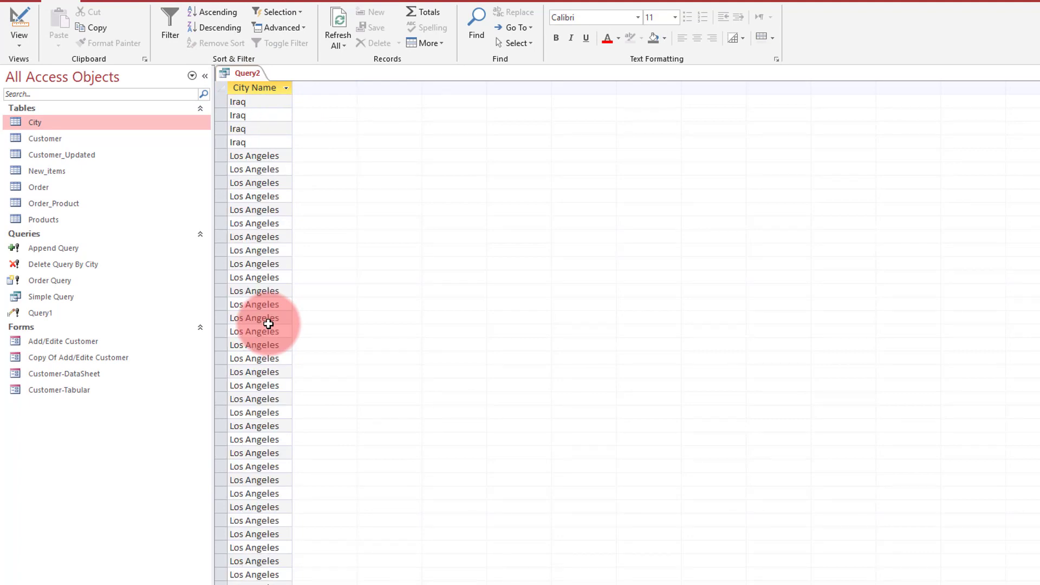
scroll(269, 324, "up", 15)
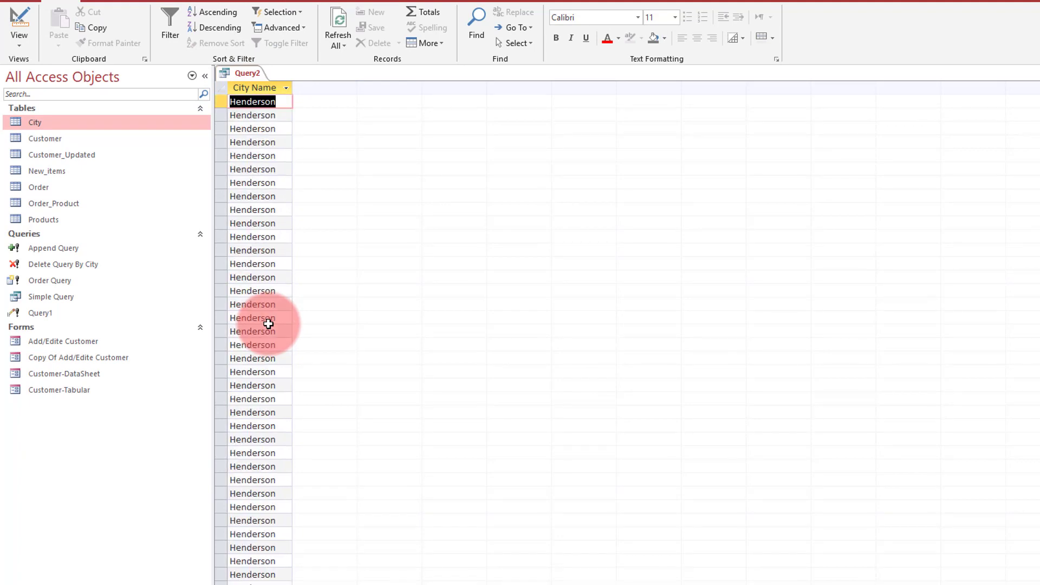
left_click(20, 18)
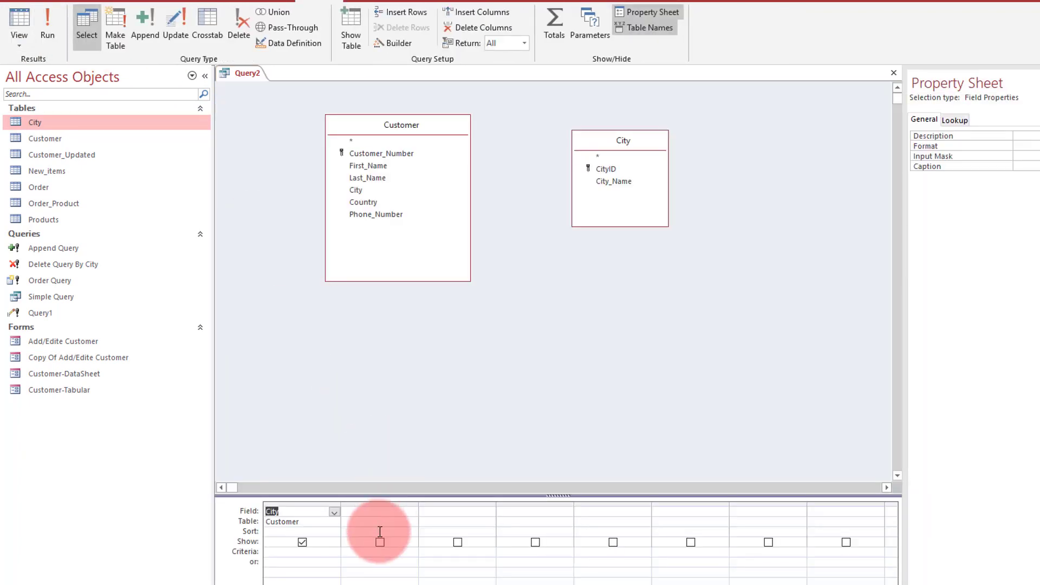
Convert the query to an Update query and set the City field's Update To expression to [City].[CityID]
left_click(622, 167)
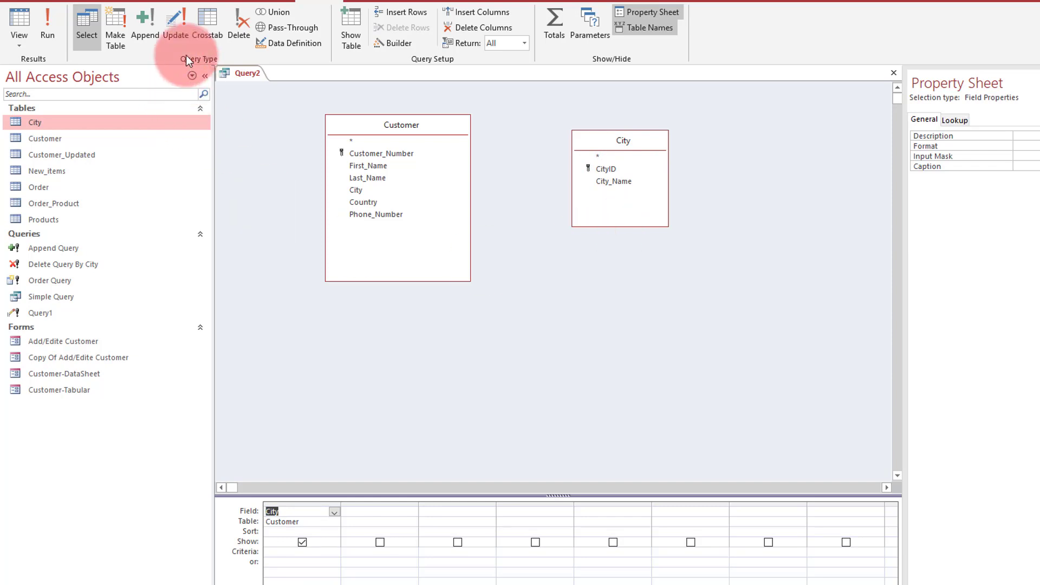
left_click(175, 33)
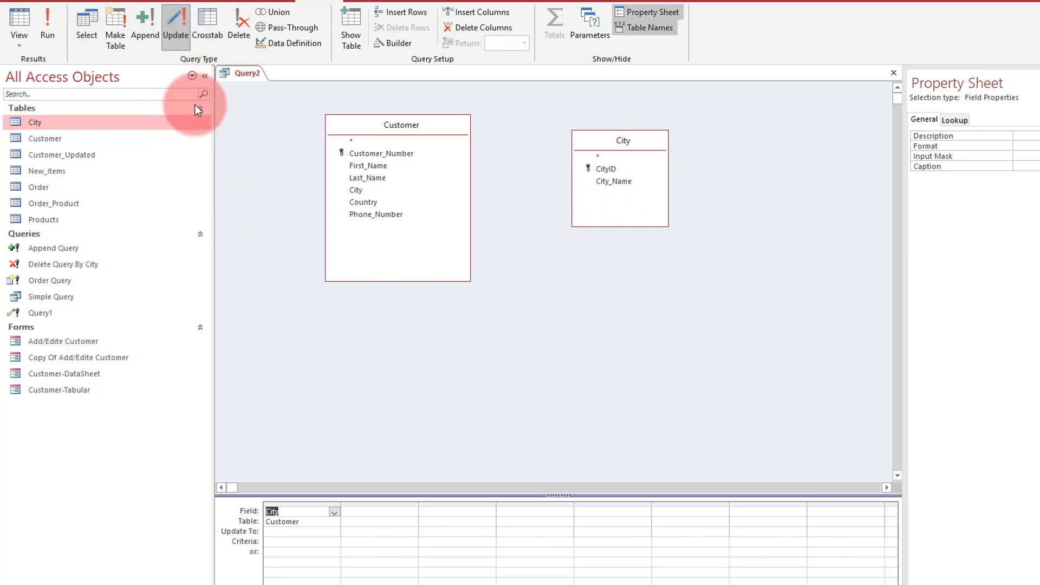
left_click(283, 533)
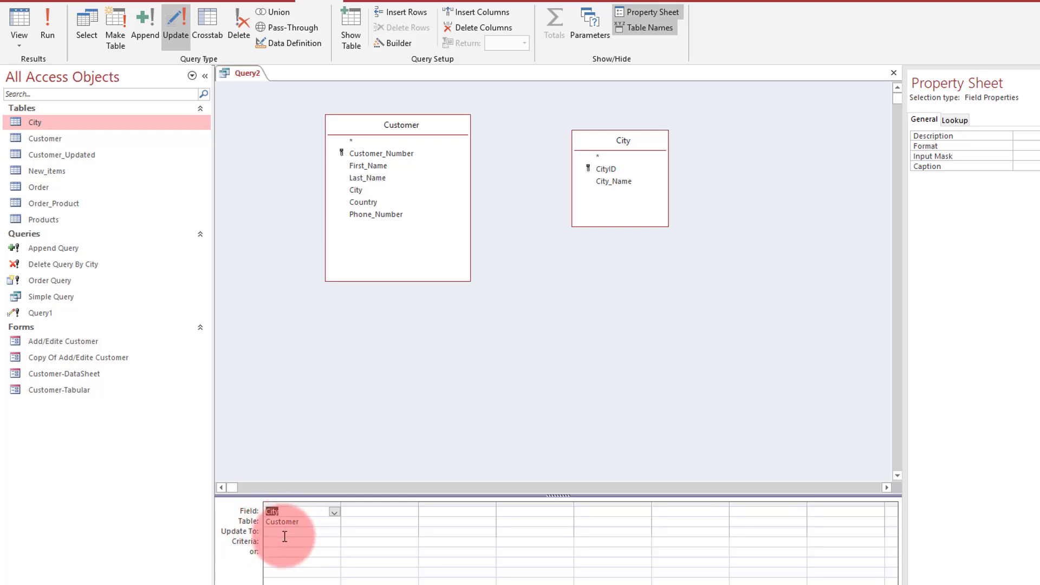
left_click(284, 533)
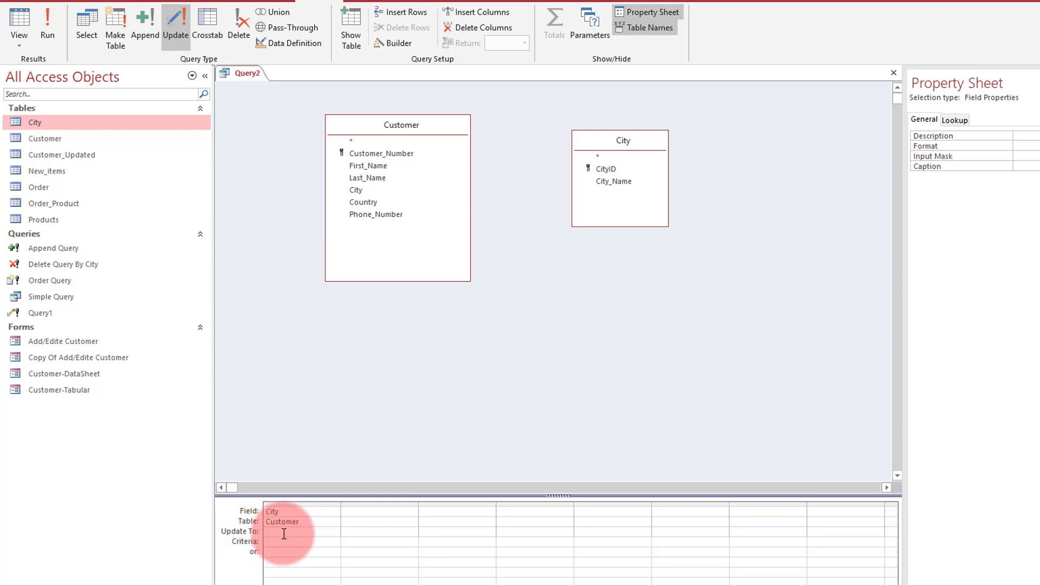
type("City")
key("Tab")
type(".")
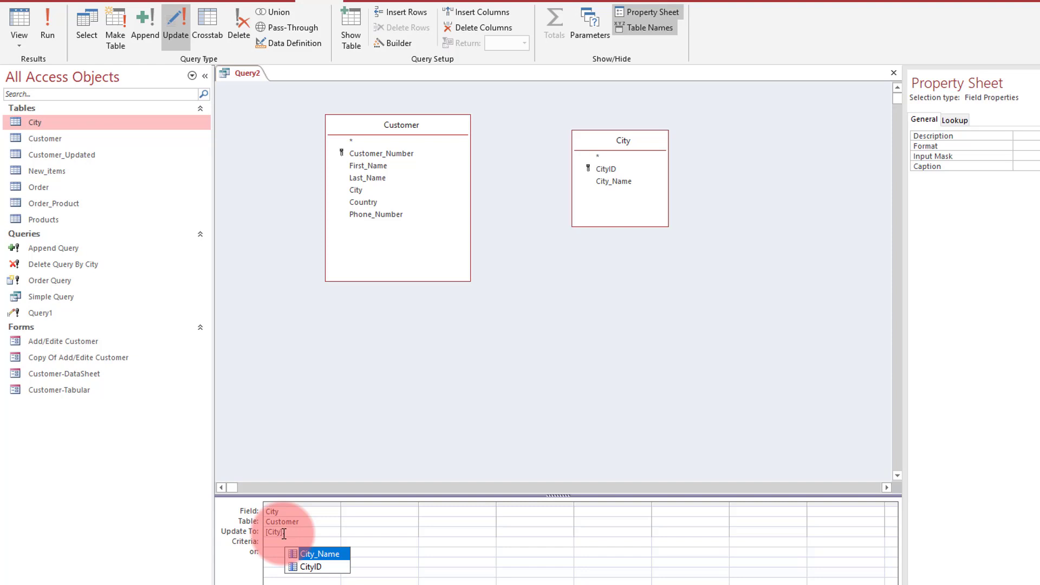
double_click(316, 566)
left_click(355, 422)
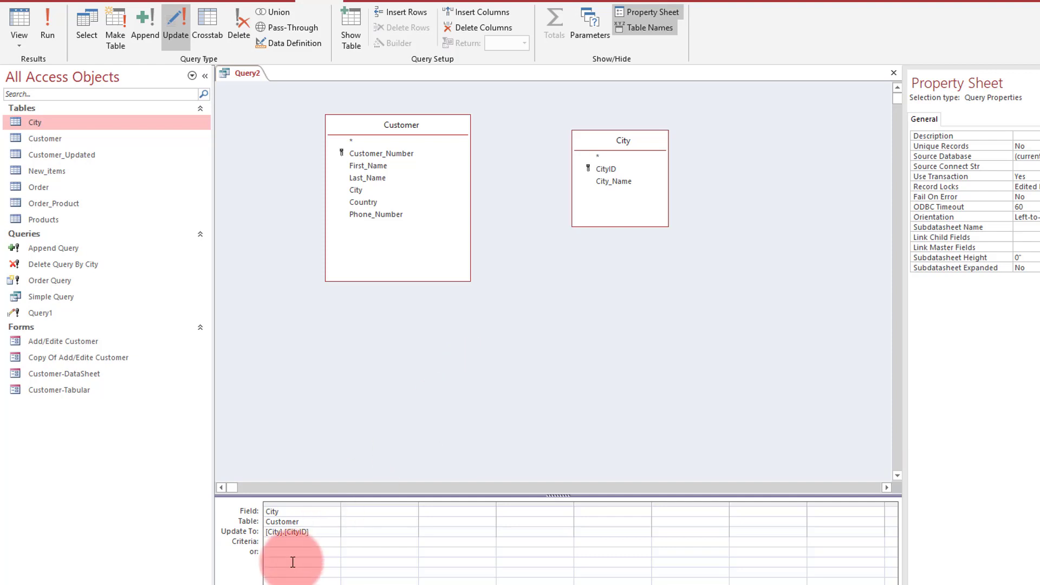
Join the City table's City_Name field to the Customer table's City field
left_click(288, 542)
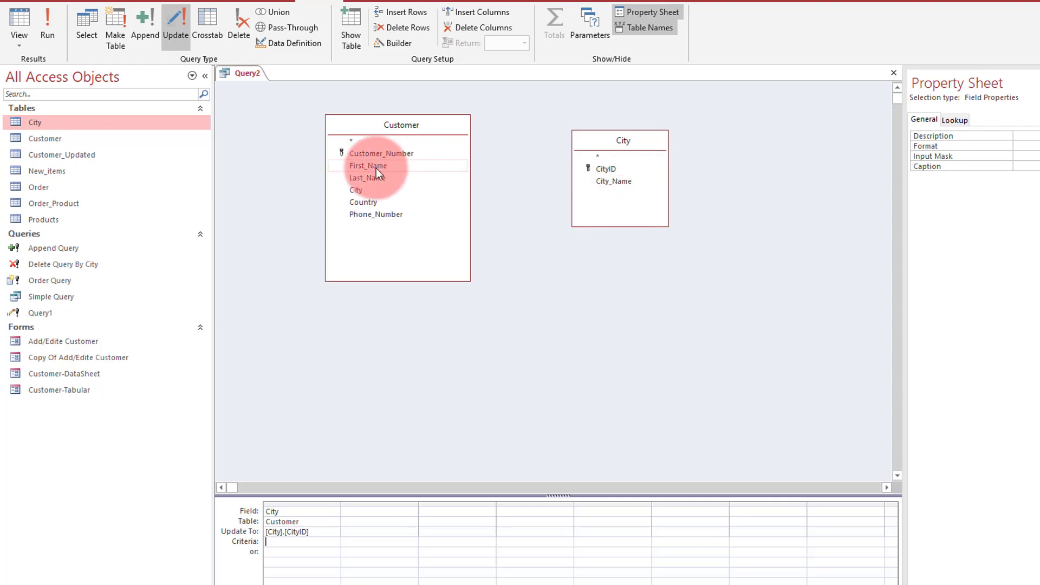
left_click(609, 172)
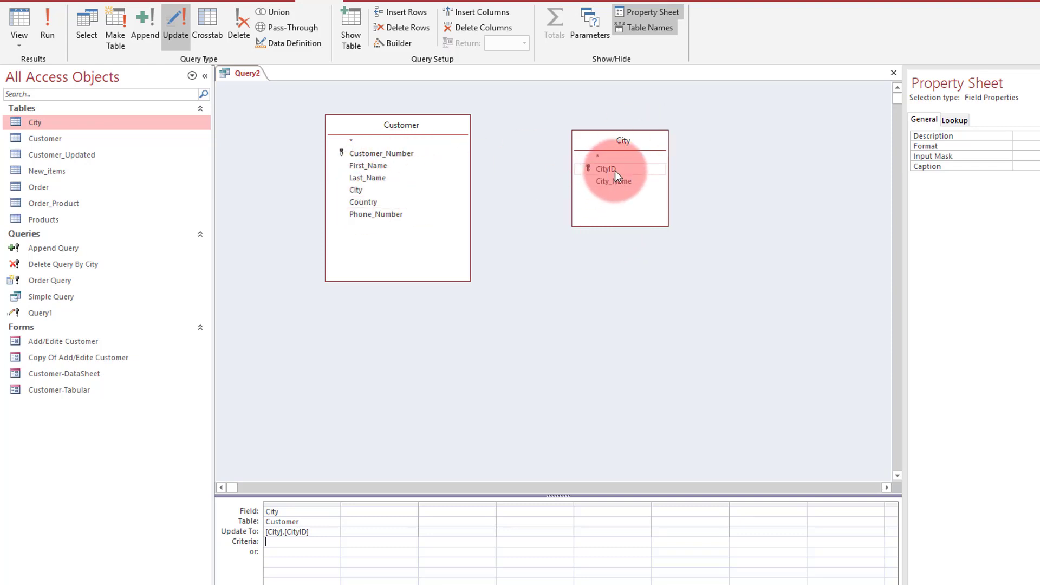
left_click(551, 327)
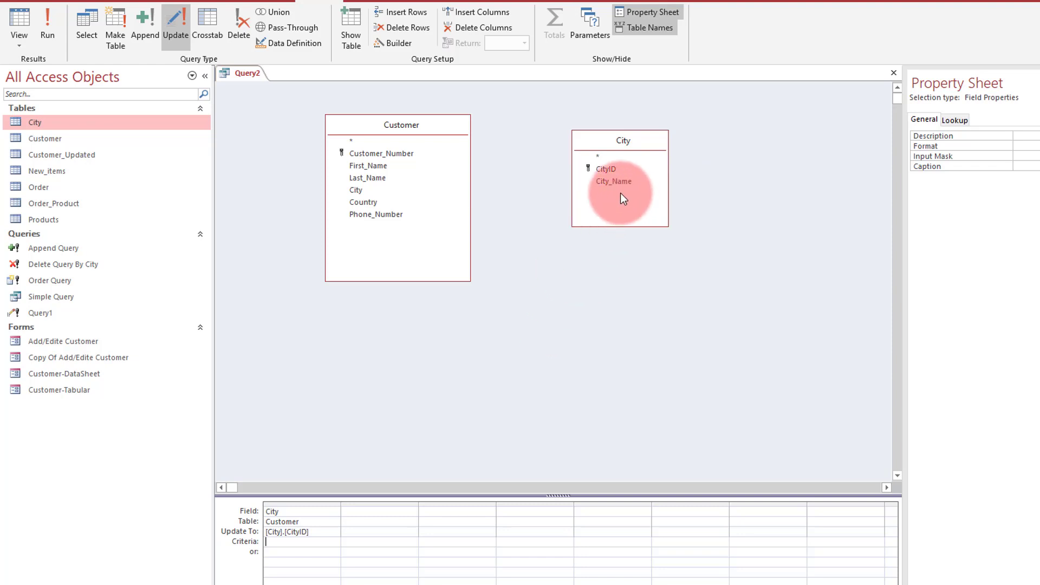
left_click(608, 184)
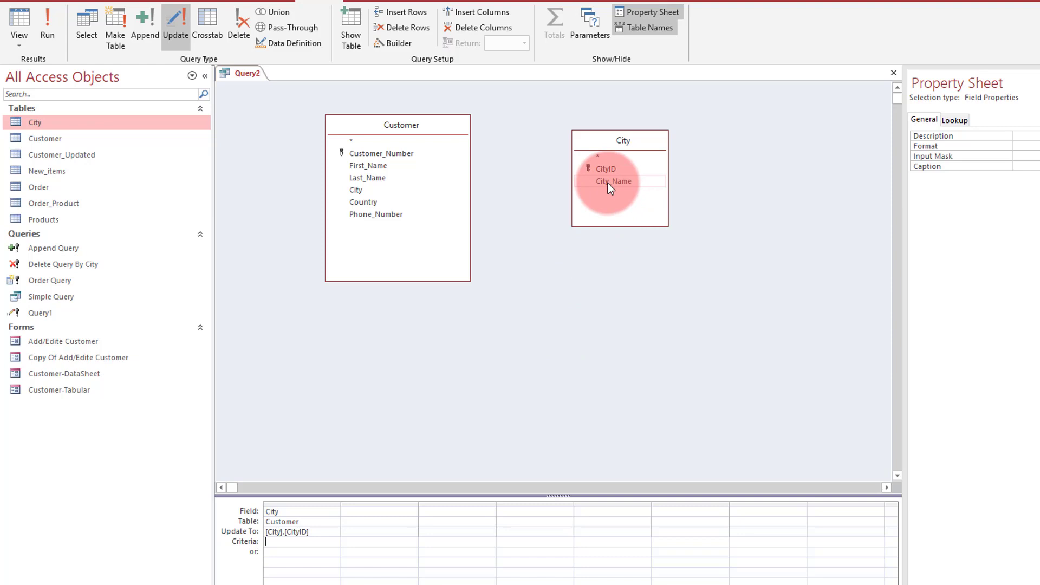
left_click_drag(608, 183, 358, 190)
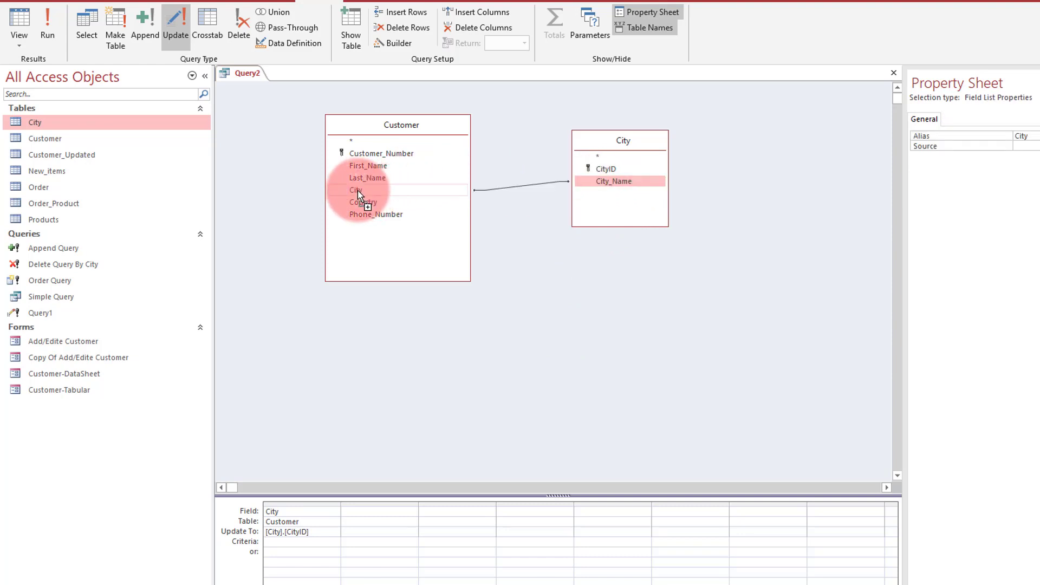
left_click(405, 383)
Review the join between the Customer table's City field and City_Name, together with the City field's update expression and criteria
left_click(366, 180)
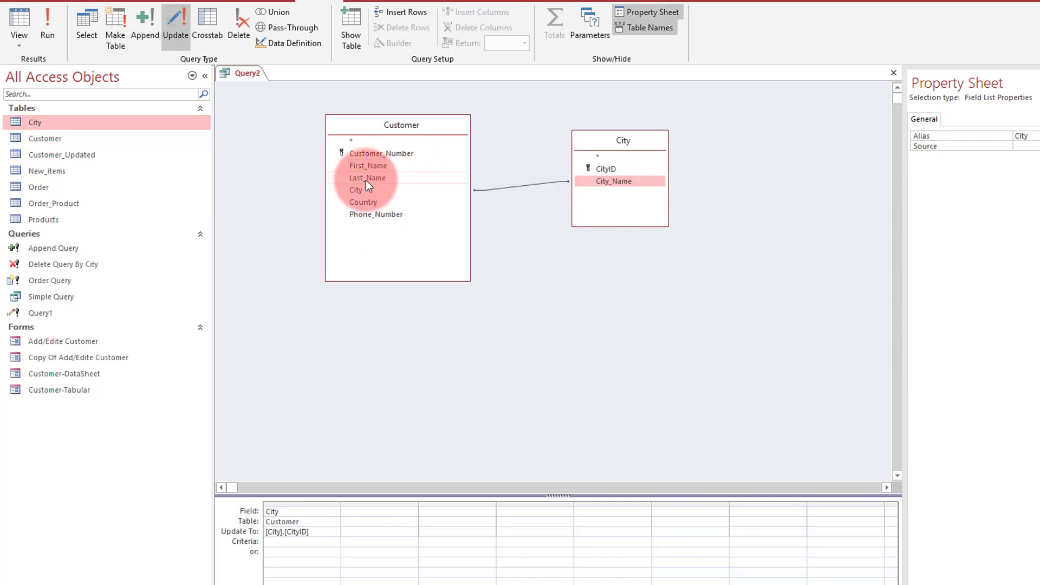
left_click_drag(362, 197, 629, 190)
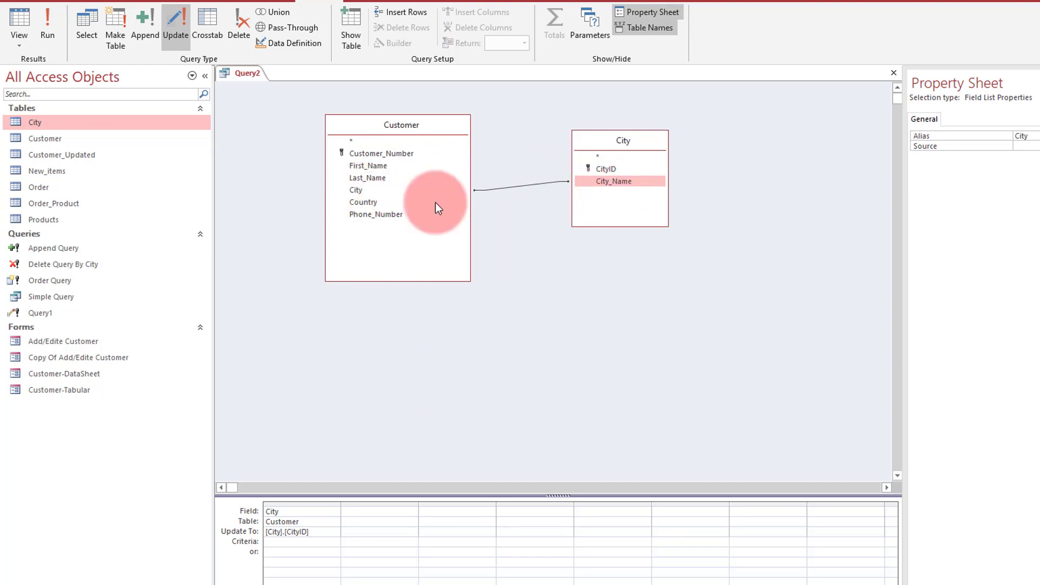
left_click_drag(378, 203, 576, 182)
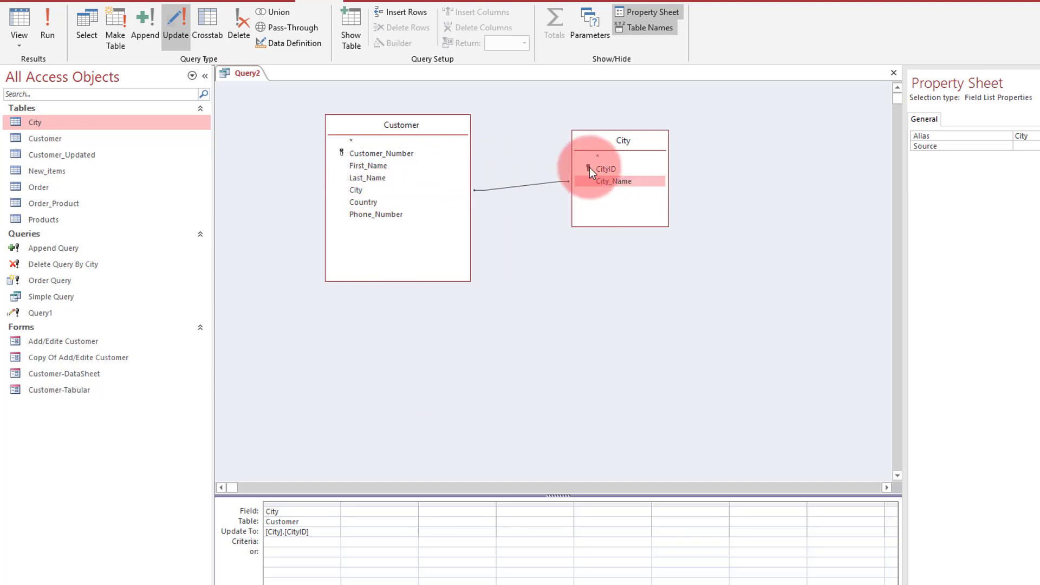
left_click(611, 170)
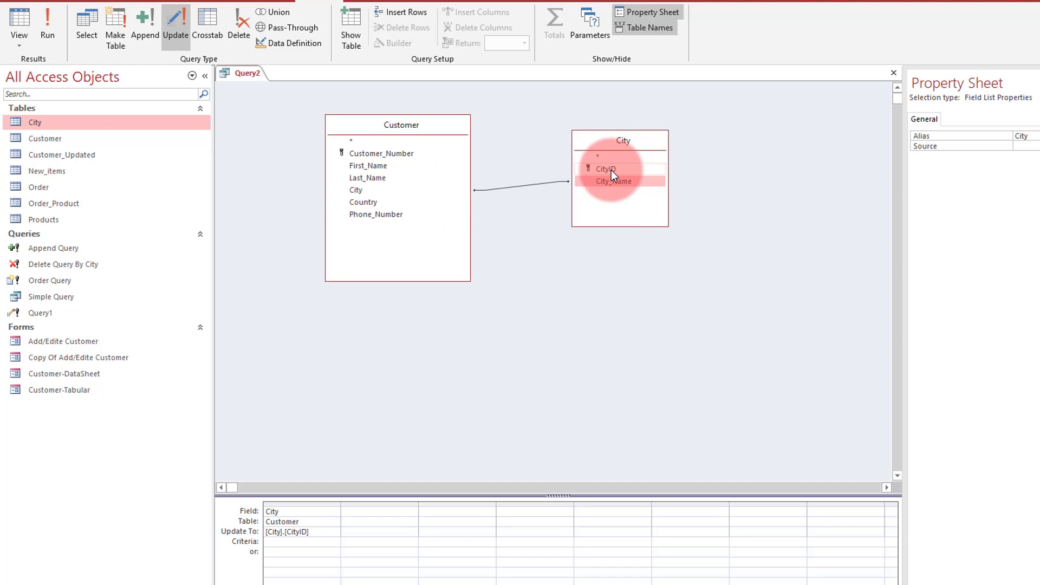
left_click_drag(611, 170, 435, 412)
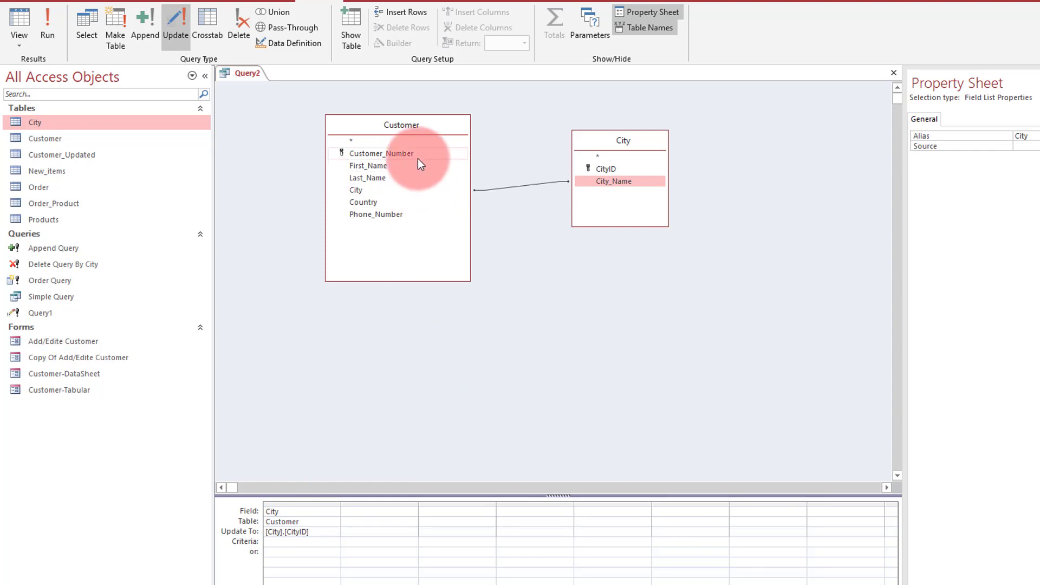
left_click(401, 190)
left_click_drag(407, 220, 406, 234)
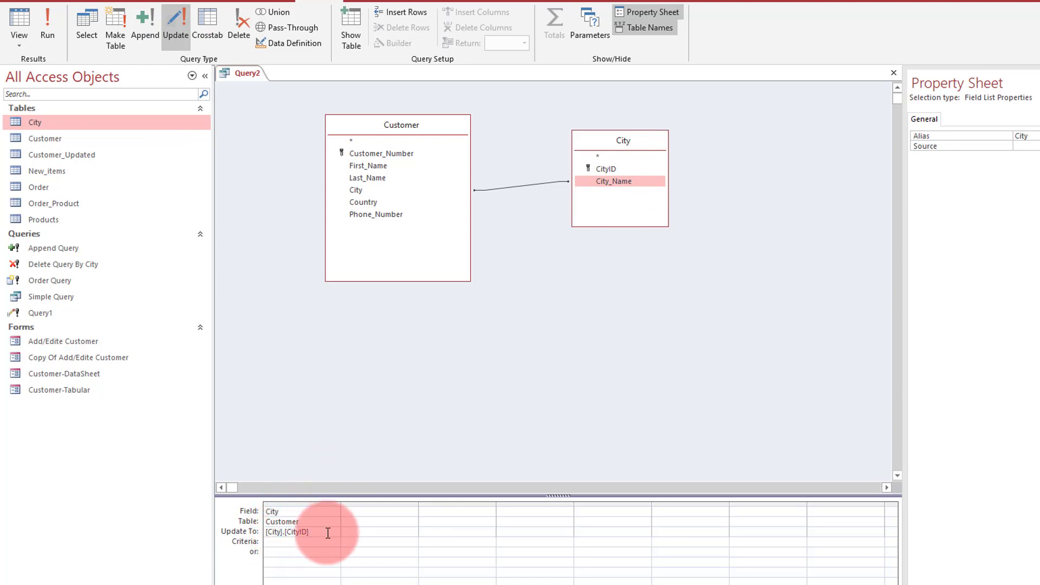
left_click(296, 542)
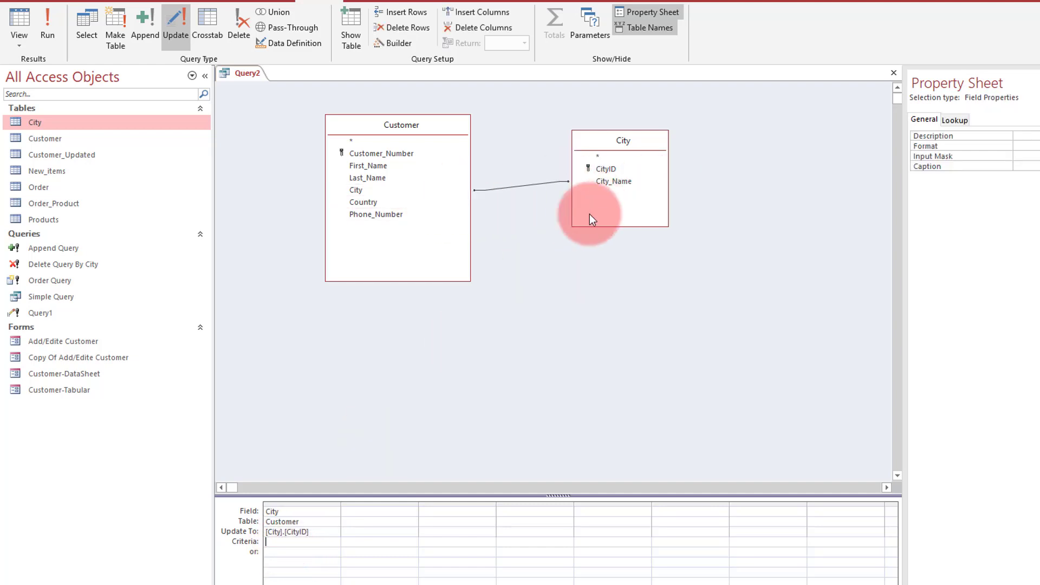
left_click(614, 182)
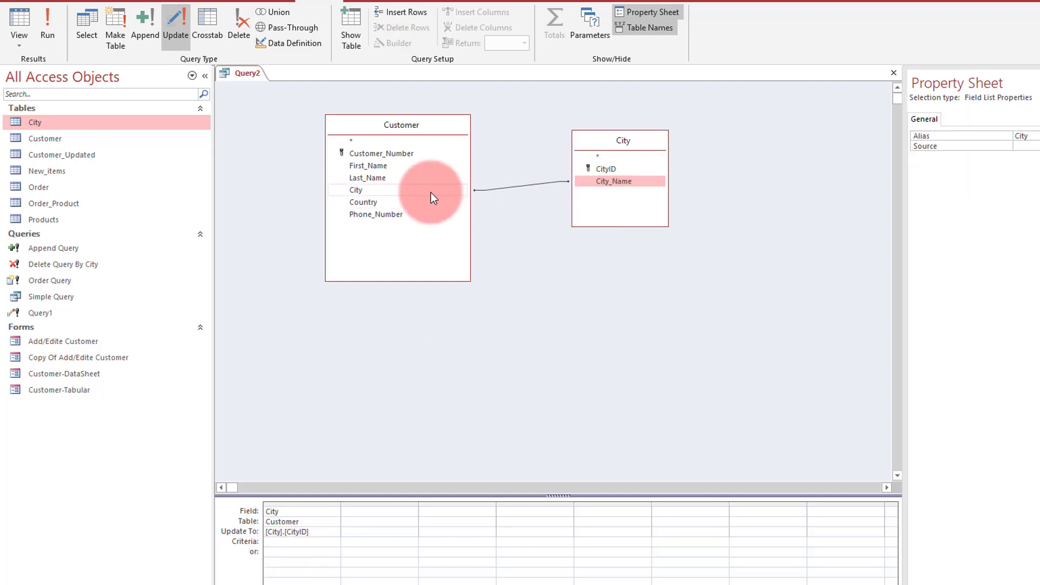
left_click(379, 193)
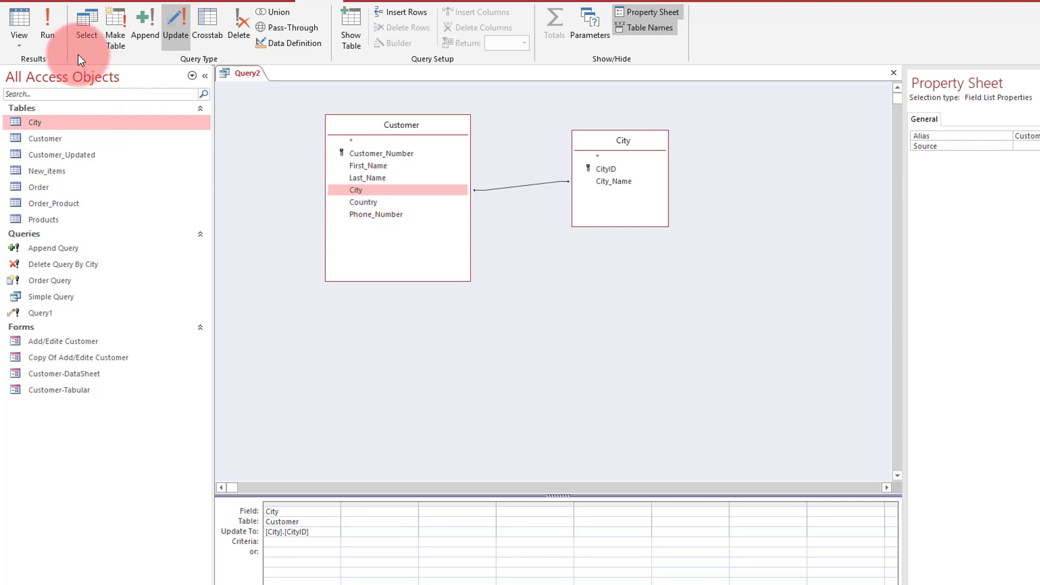
Run the update query, accept the record changes, and check the City Name values in the Customer table
left_click(59, 36)
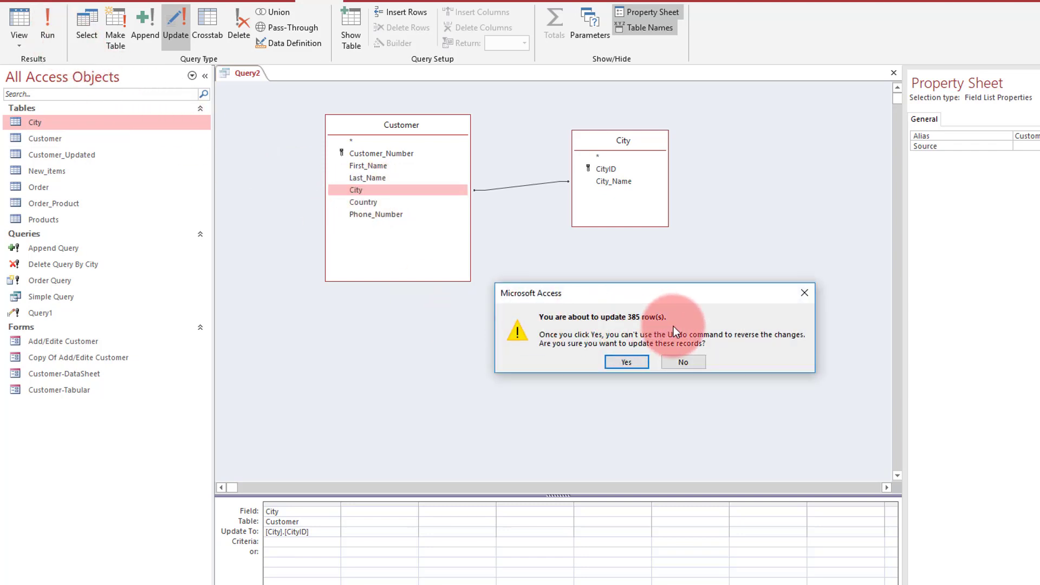
left_click(637, 364)
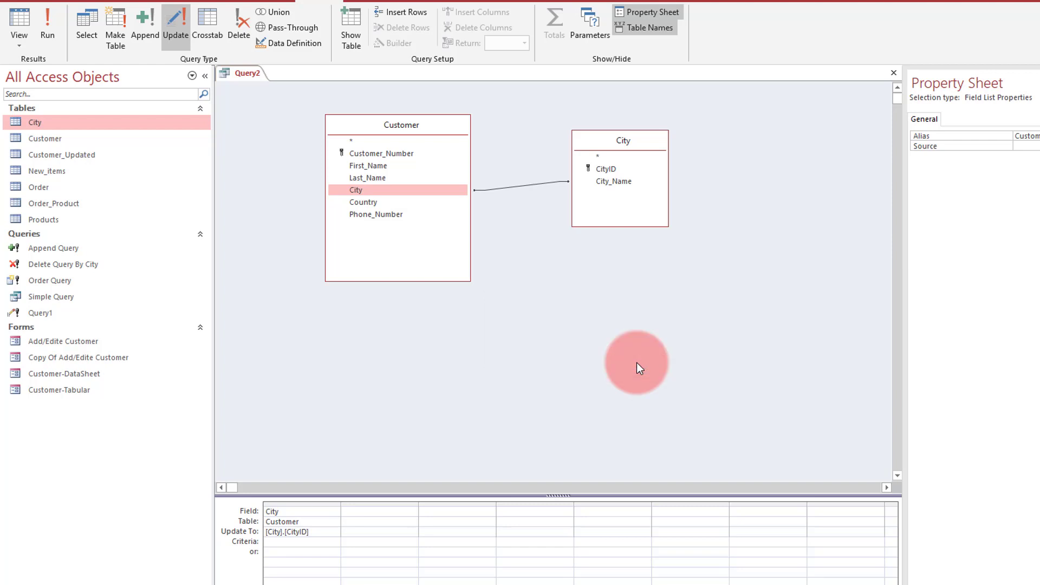
double_click(84, 142)
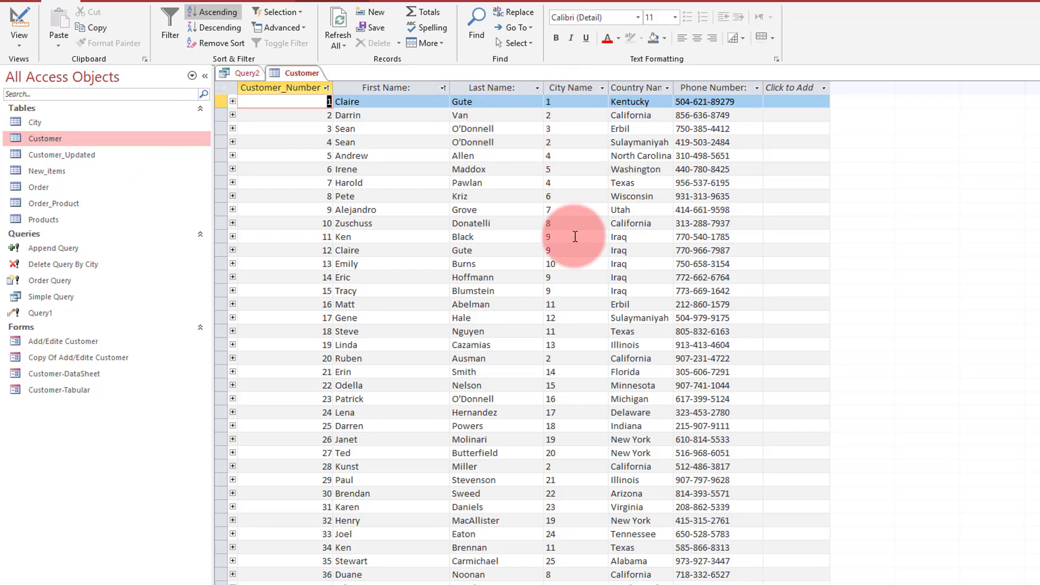
left_click(565, 129)
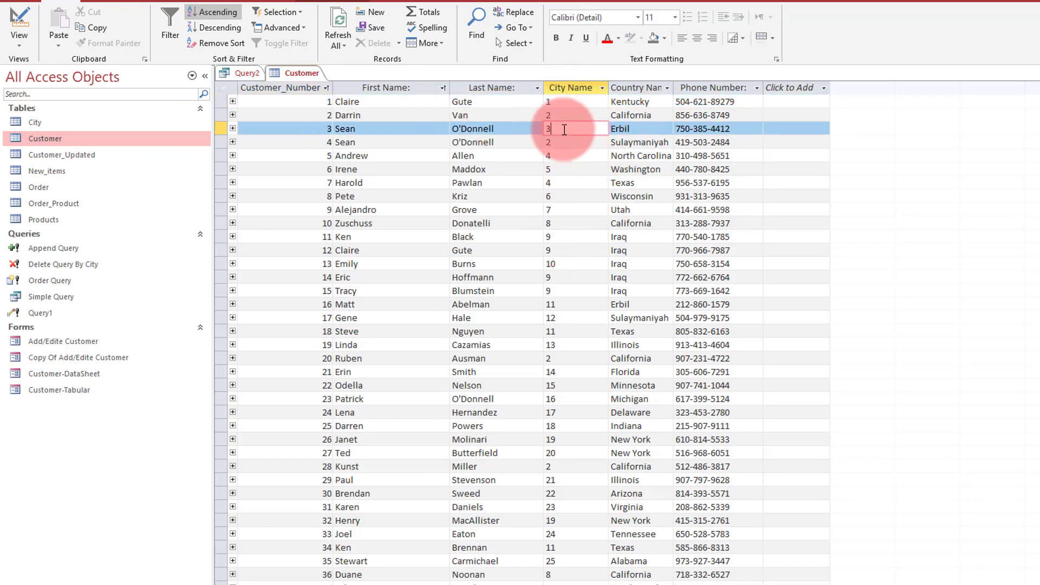
left_click(561, 291)
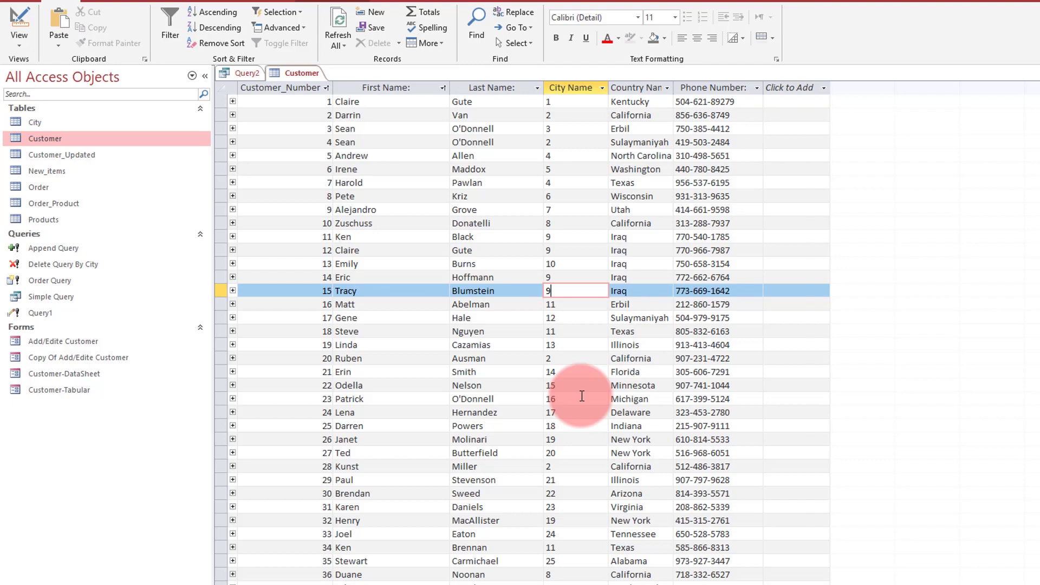
Close the Customer table and the update query, discarding the unsaved query
left_click(1033, 73)
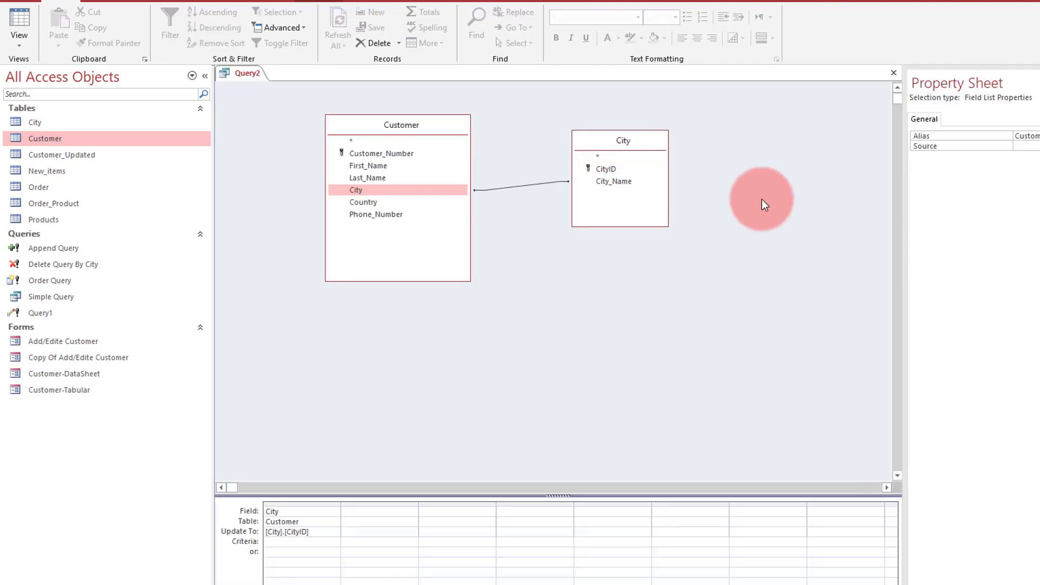
left_click(892, 72)
left_click(662, 353)
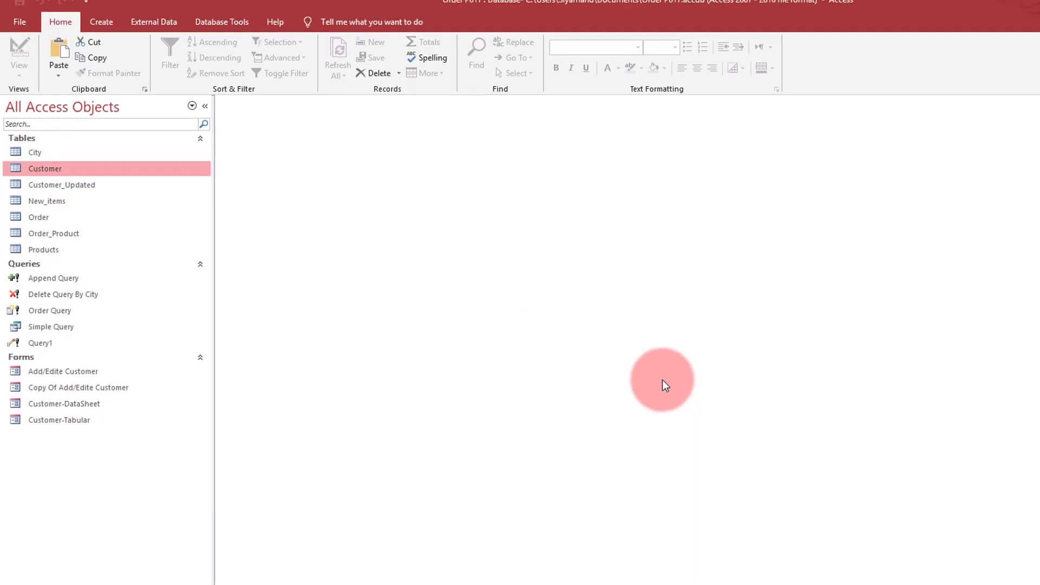
Open the database relationships diagram and add the City table below the Customer table
left_click(229, 33)
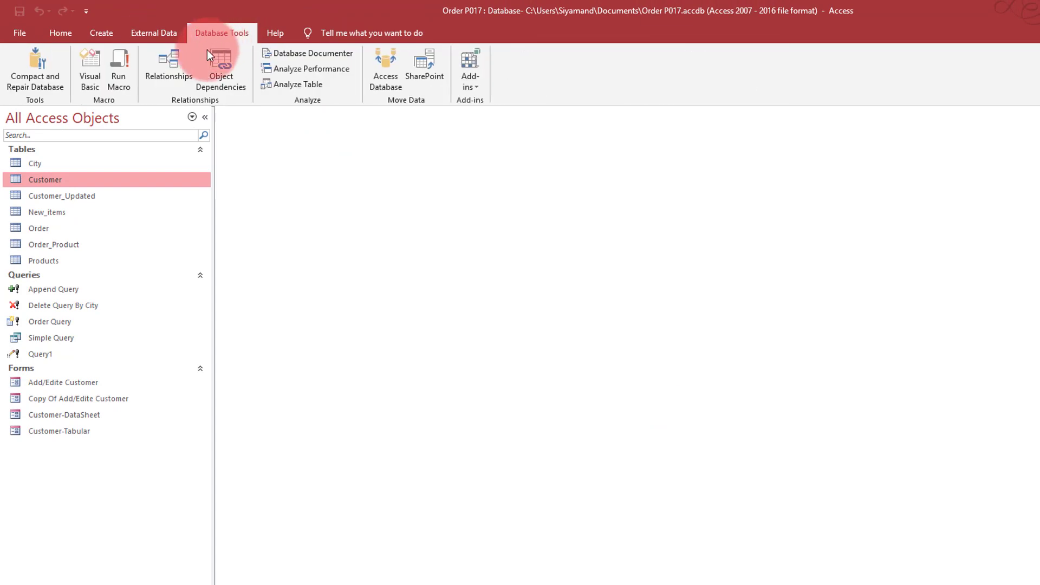
left_click(175, 65)
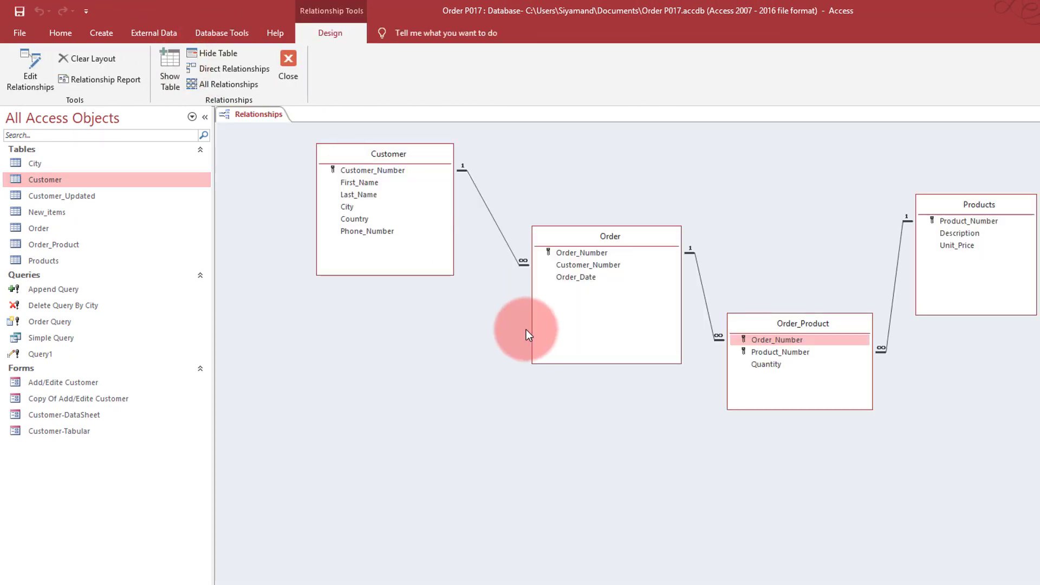
left_click_drag(58, 163, 410, 444)
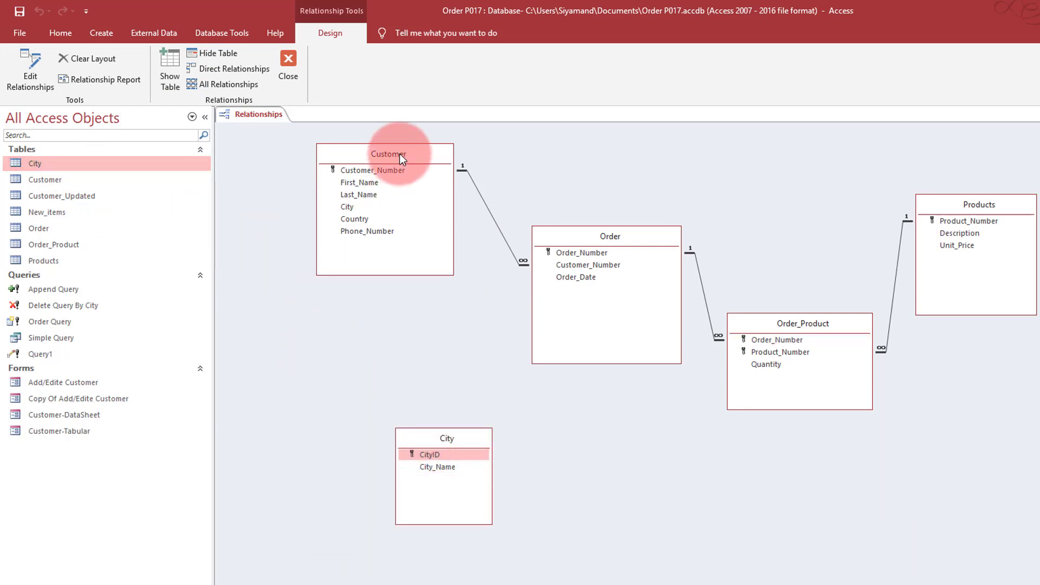
Try to relate the City table's CityID to the Customer table's City field with referential integrity enforced
left_click(457, 461)
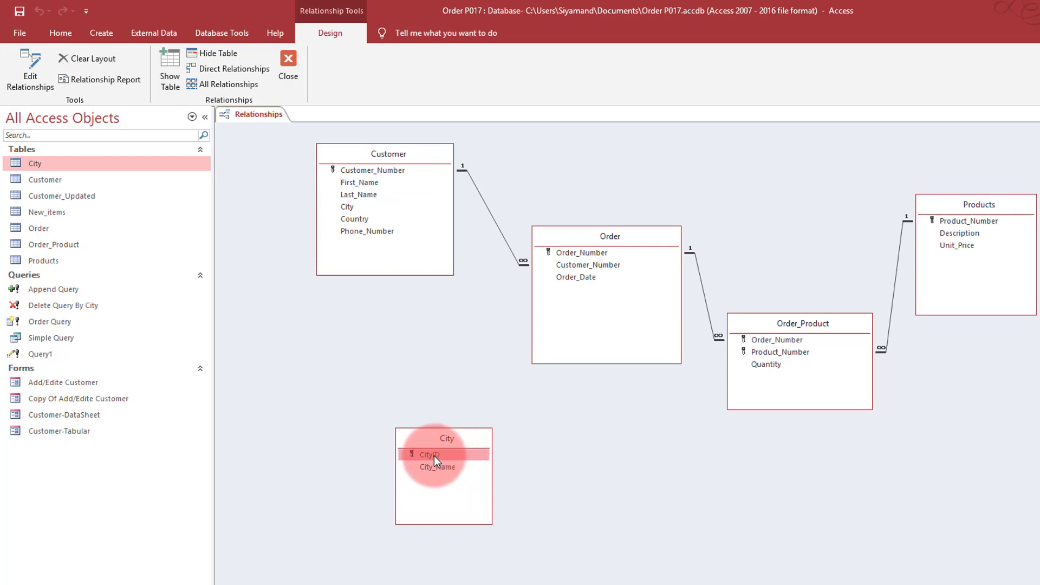
left_click_drag(434, 458, 437, 412)
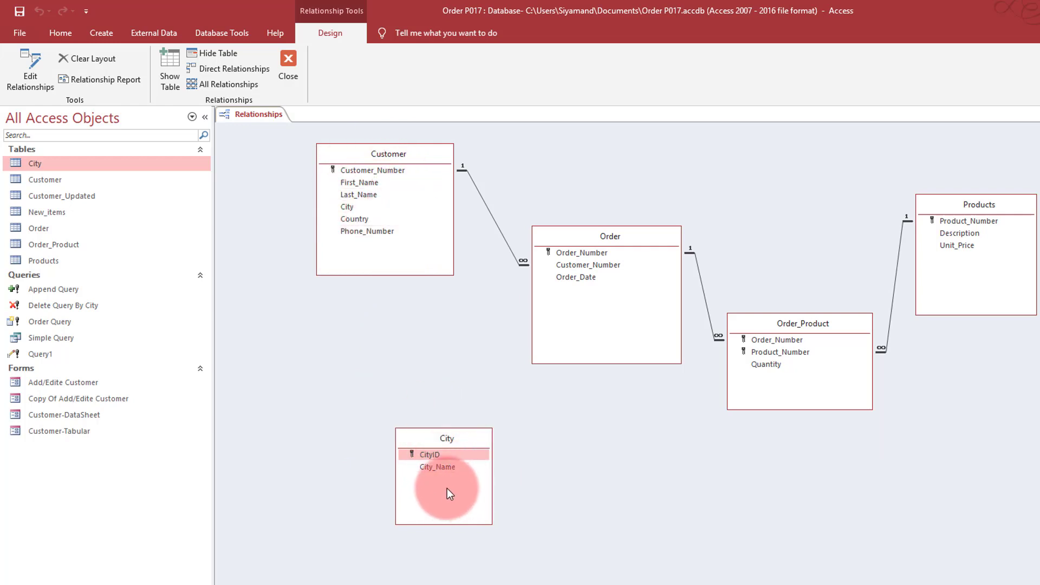
left_click_drag(438, 484, 349, 209)
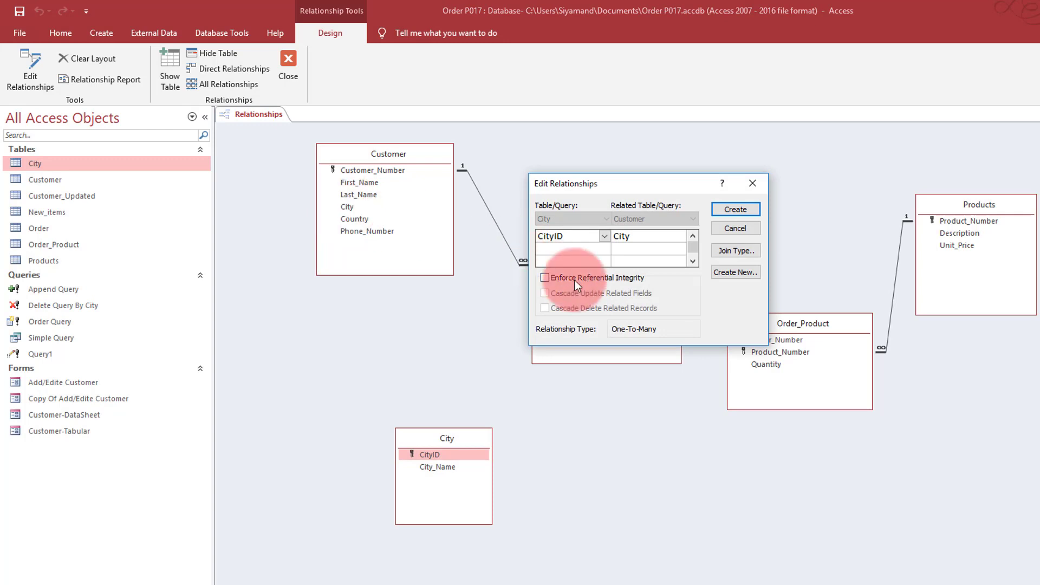
left_click(579, 277)
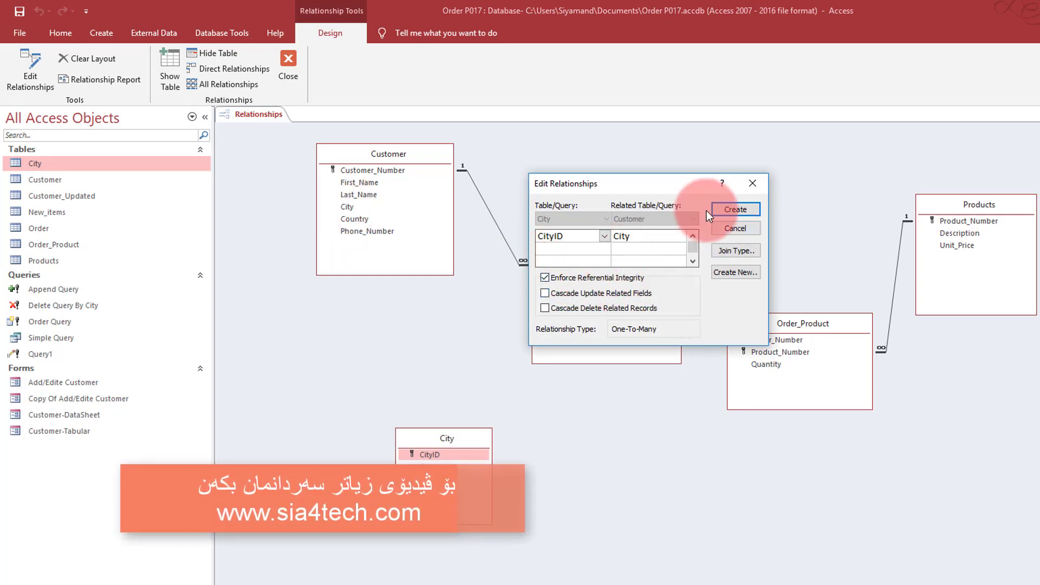
left_click(730, 210)
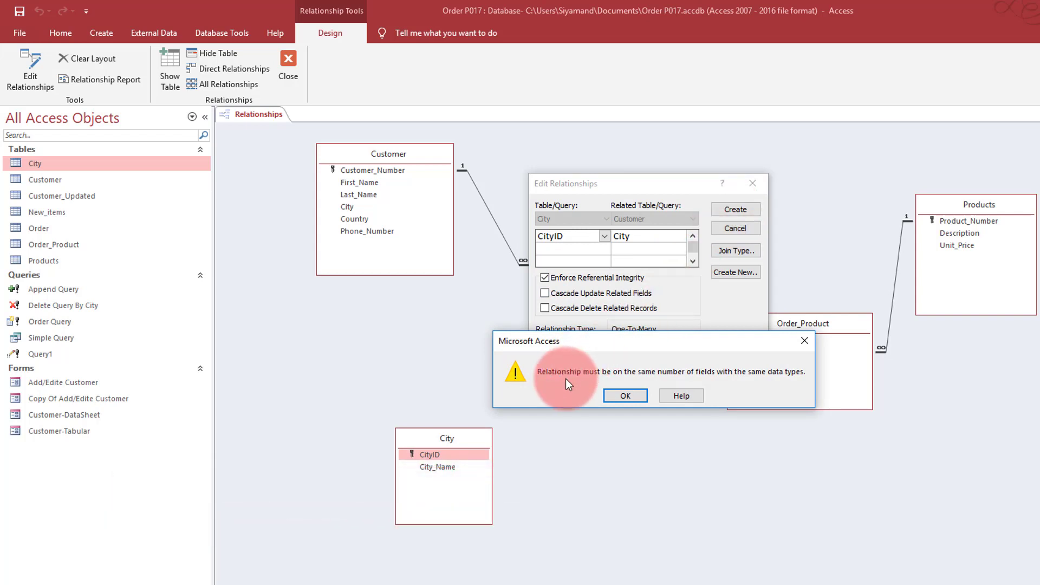
left_click(633, 398)
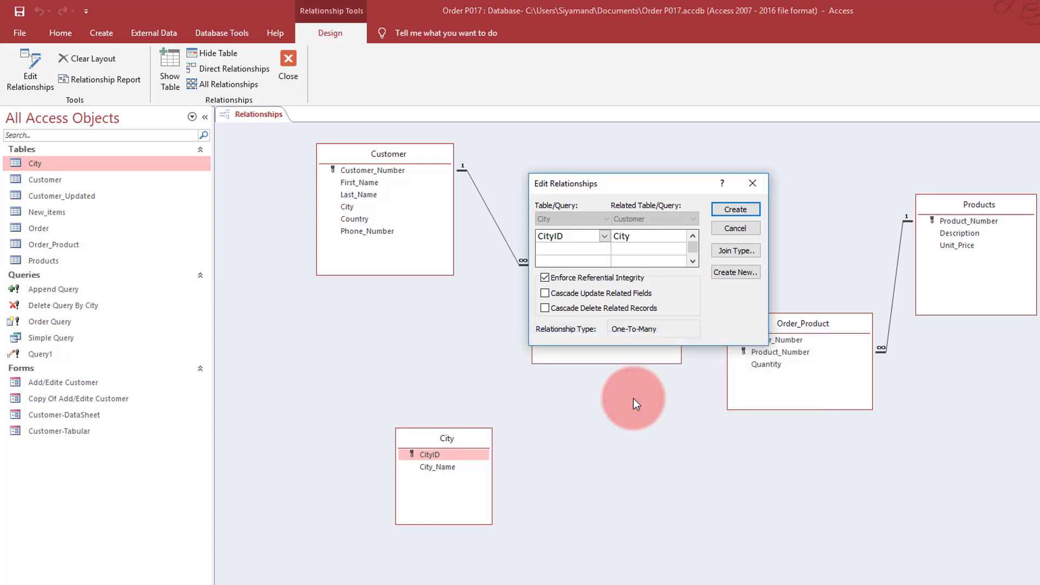
left_click(738, 229)
Open the Customer table's design and set the City field's data type to Number
right_click(396, 153)
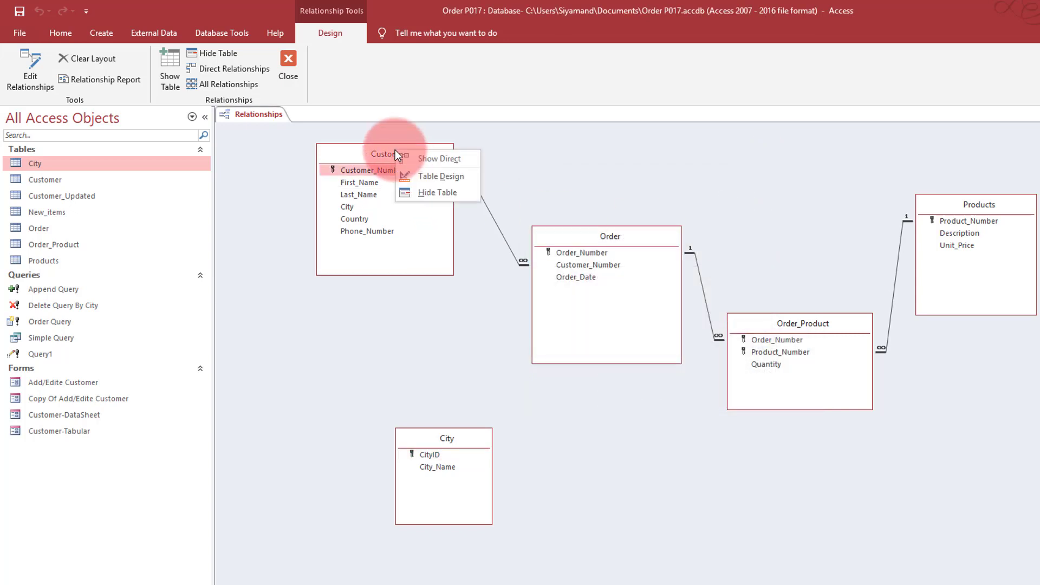
left_click(414, 176)
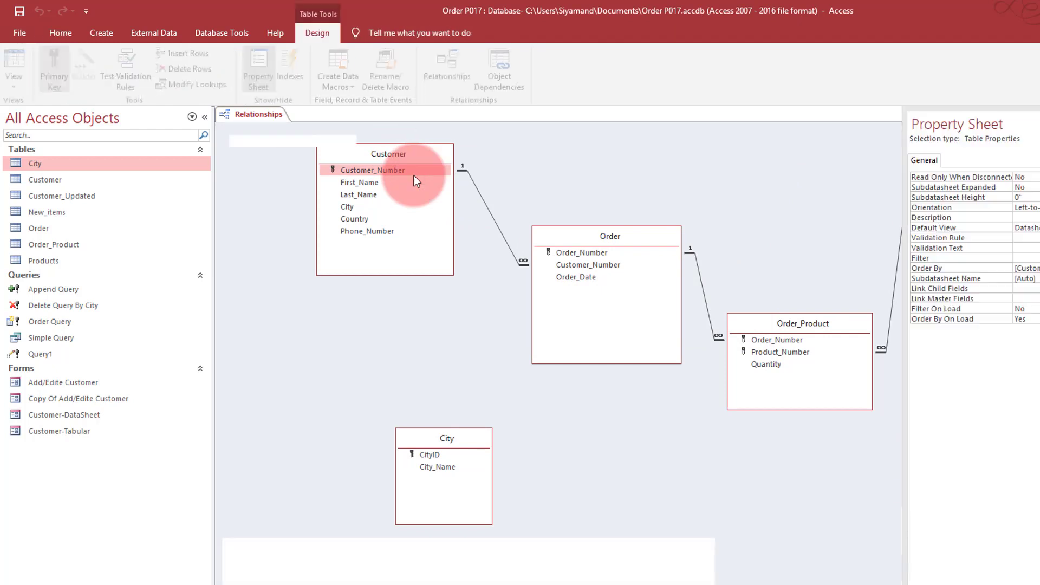
left_click(409, 180)
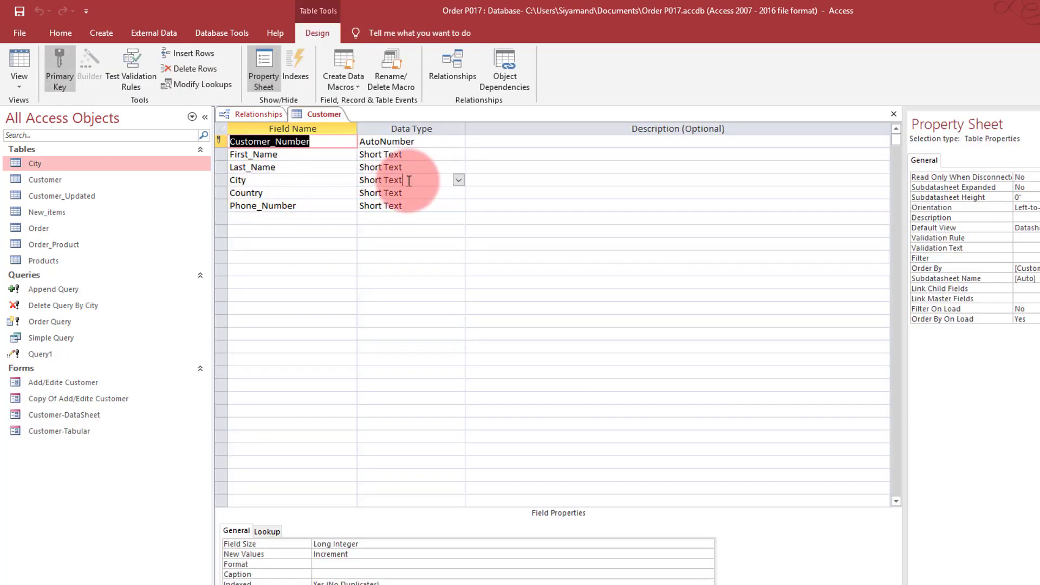
left_click(457, 178)
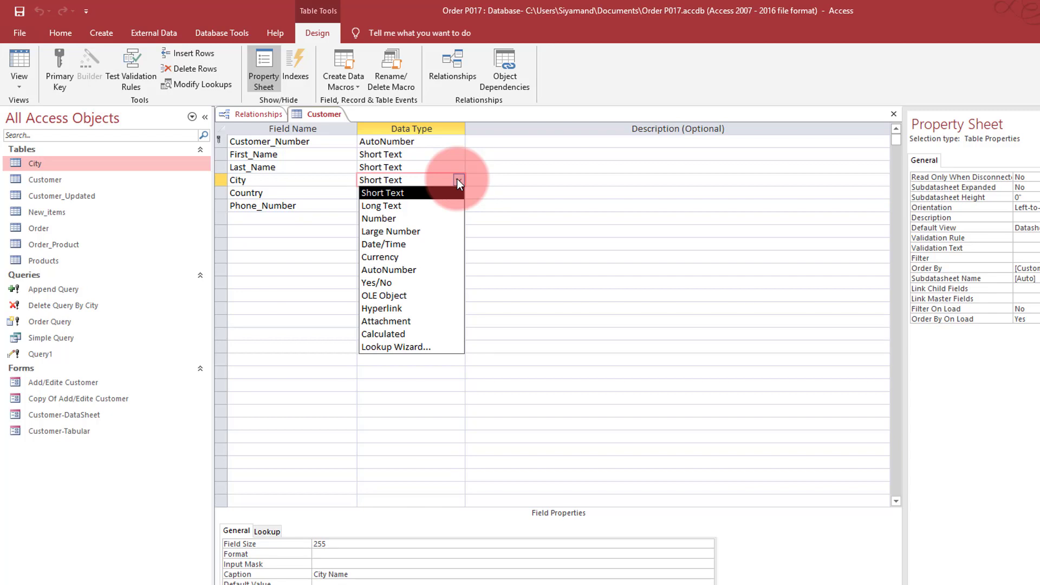
left_click(415, 217)
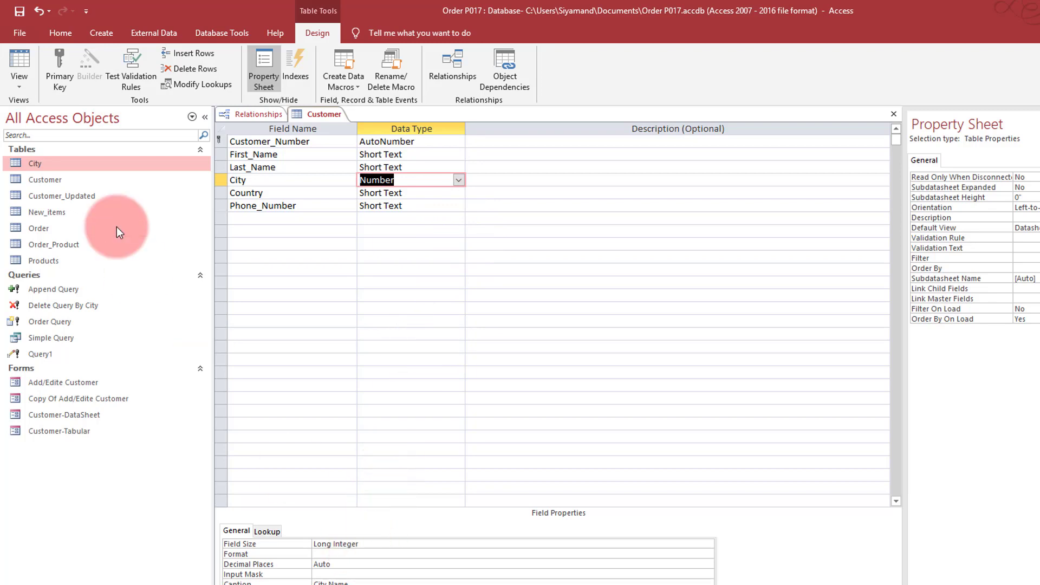
Check the CityID field's data type and field size in the City table's design, and close that table
left_click(46, 165)
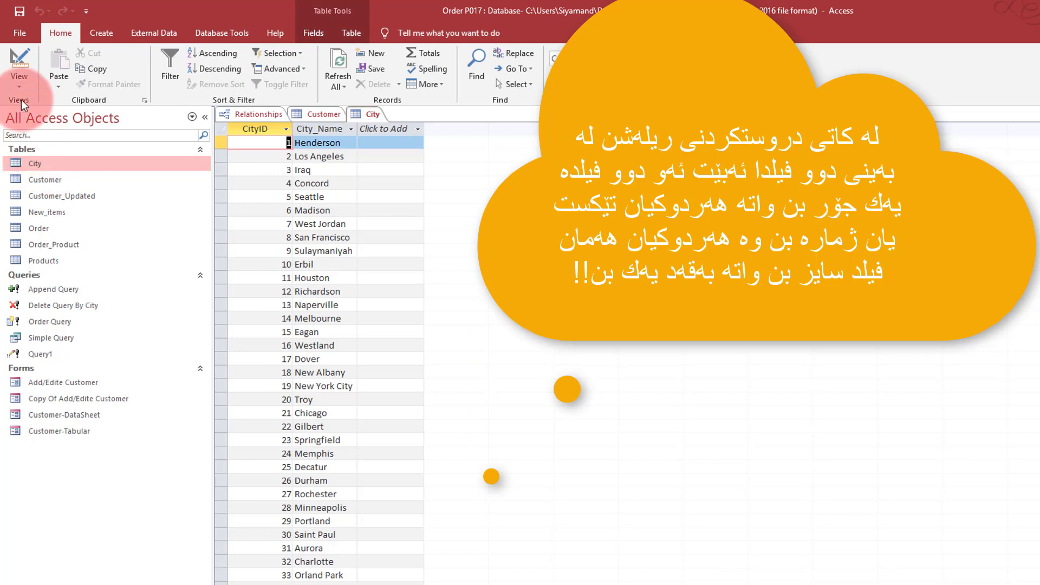
left_click(17, 64)
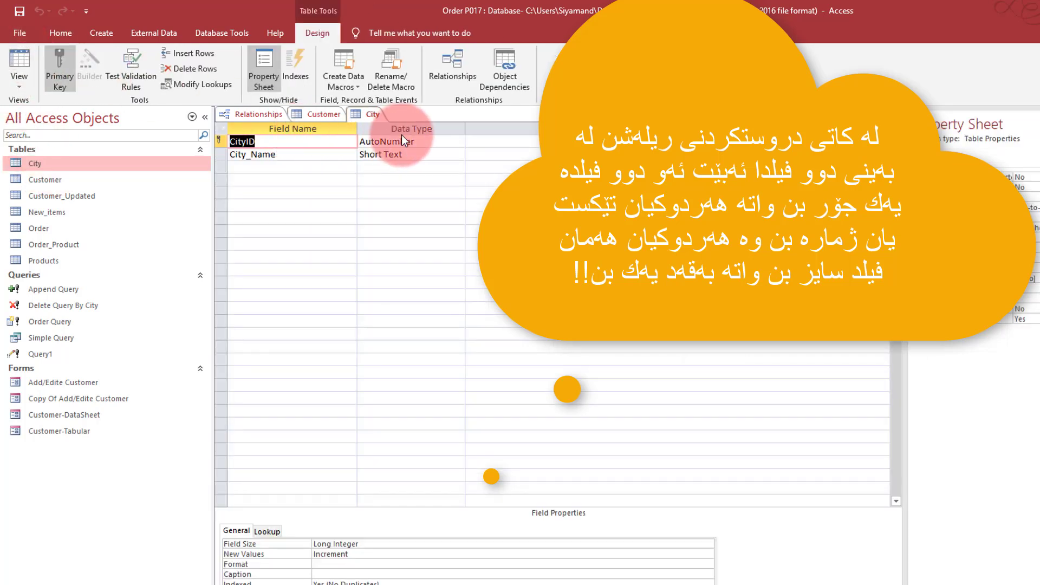
left_click(402, 141)
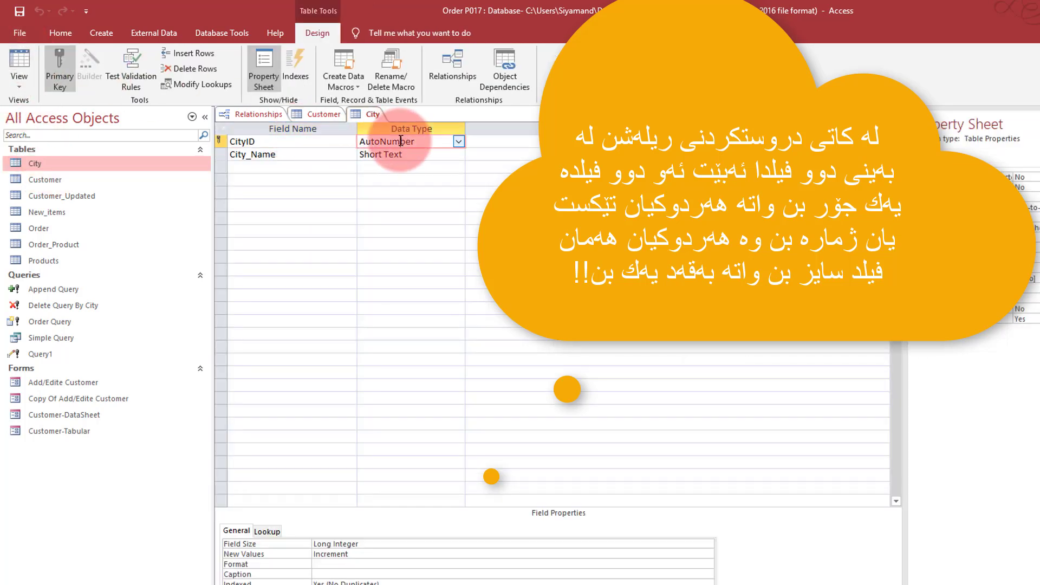
left_click(367, 544)
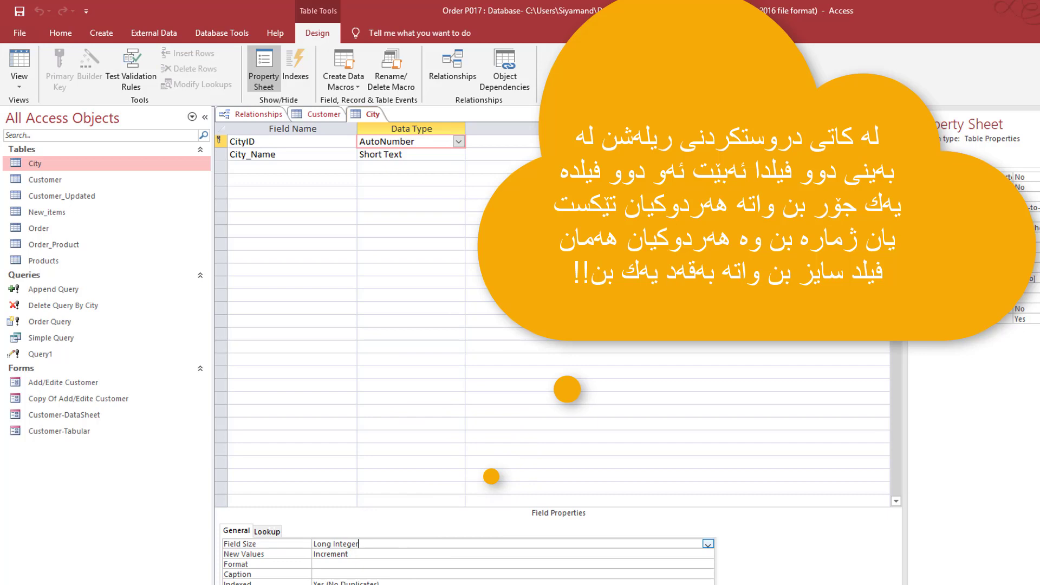
left_click(893, 113)
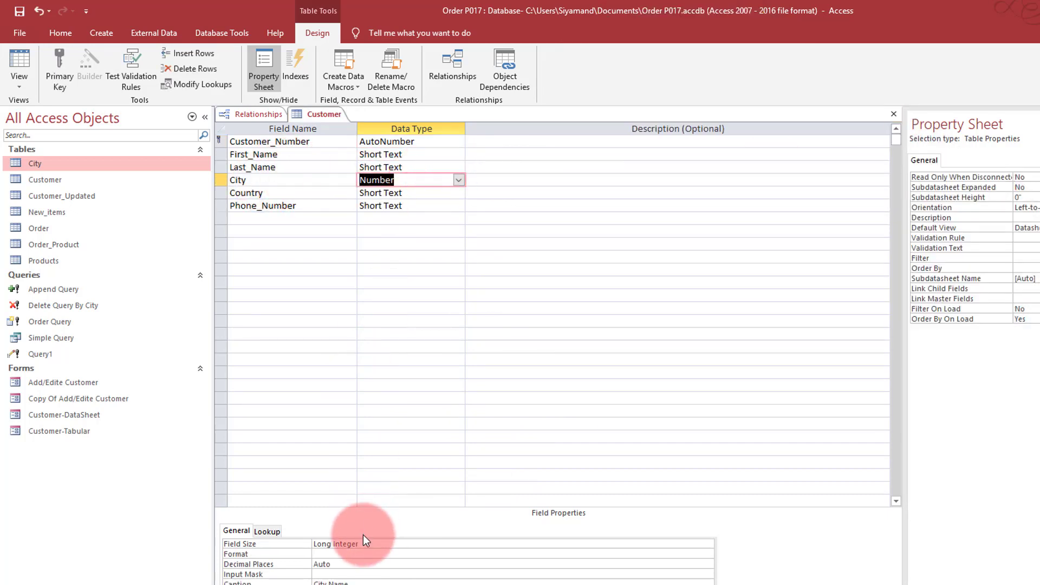
Close the Customer table's design, saving its changes and accepting possible data loss
left_click(893, 114)
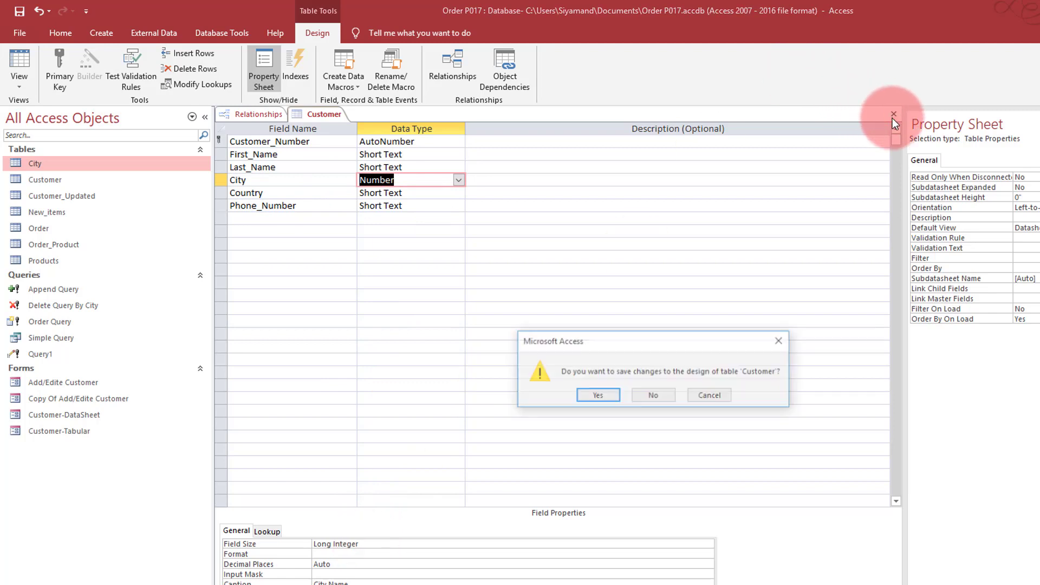
left_click(594, 396)
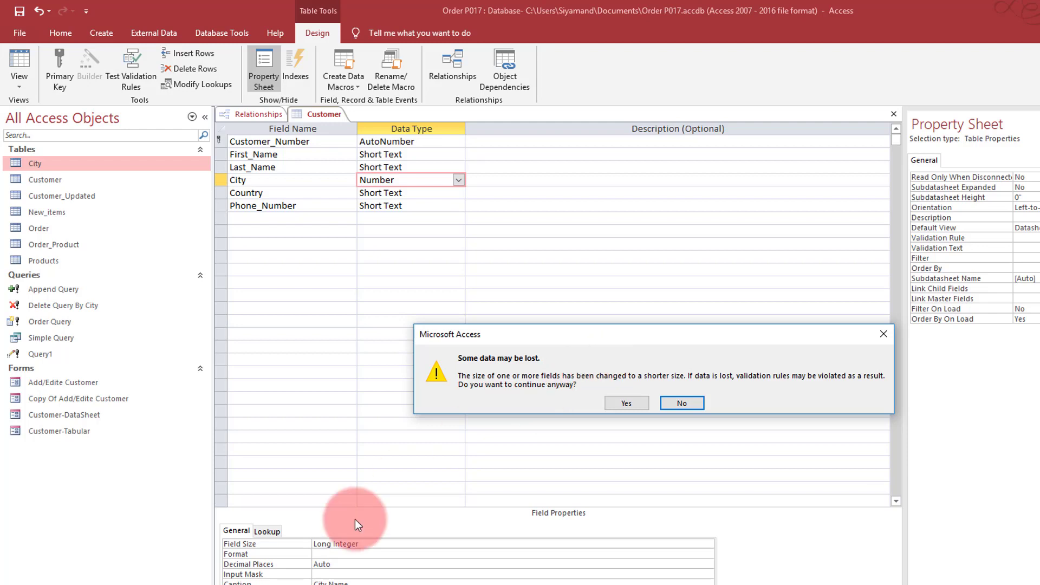
left_click(627, 403)
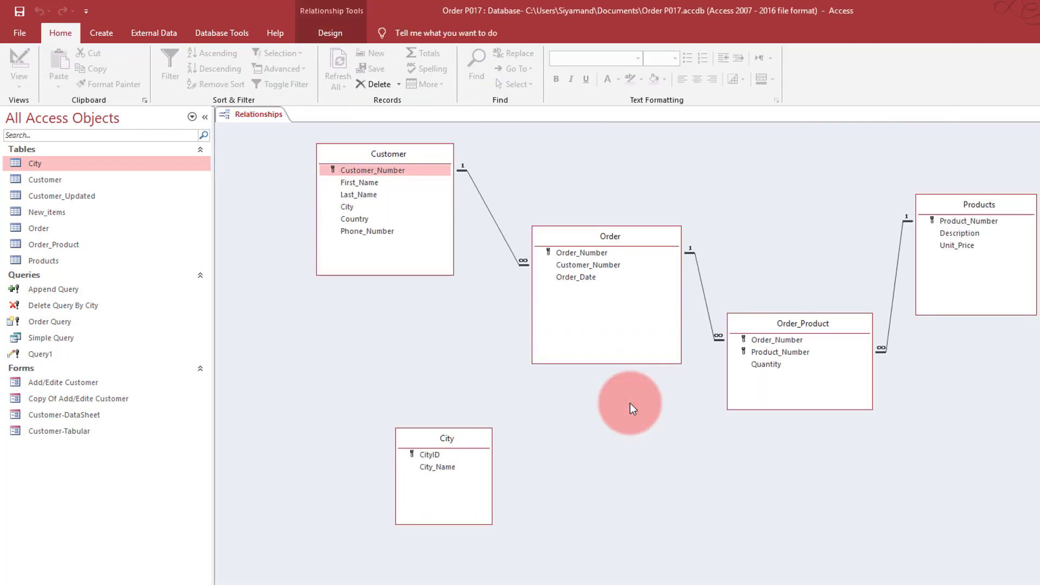
Relate City's CityID to Customer's City field with referential integrity enforced, and move the City table below the Order table
left_click(357, 254)
left_click(474, 429)
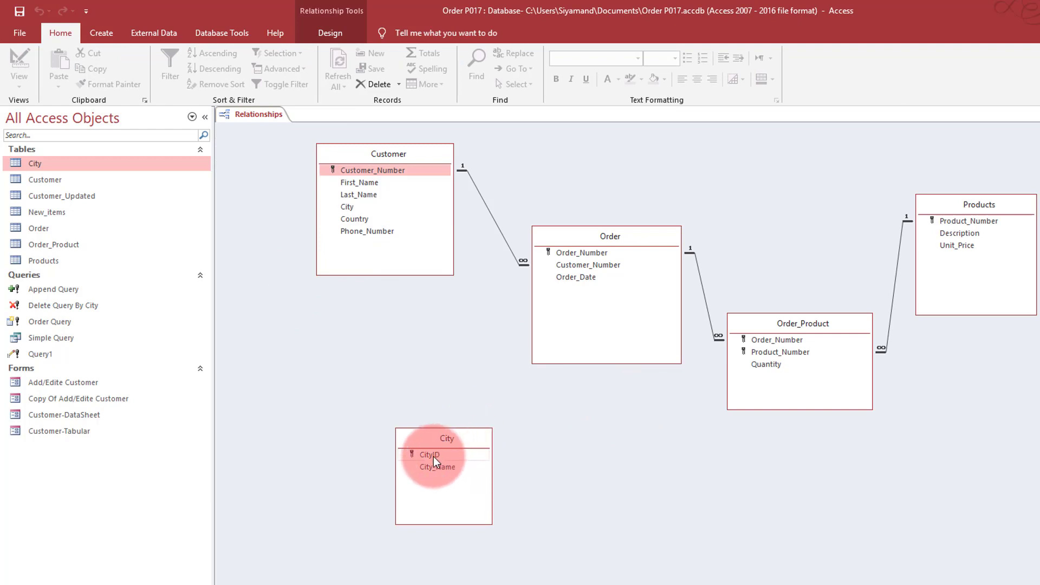
left_click_drag(433, 457, 347, 207)
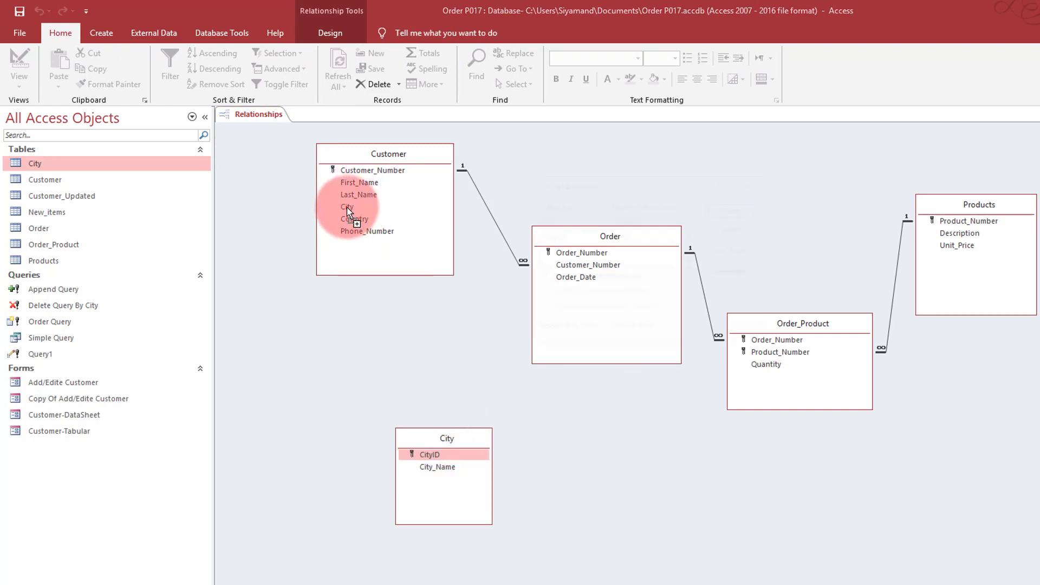
left_click(573, 279)
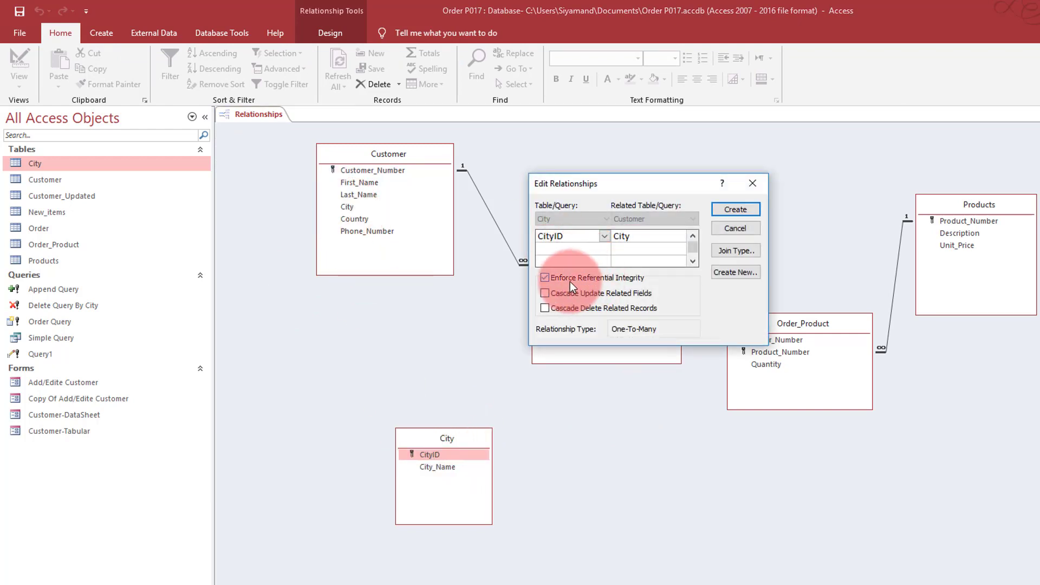
left_click(726, 209)
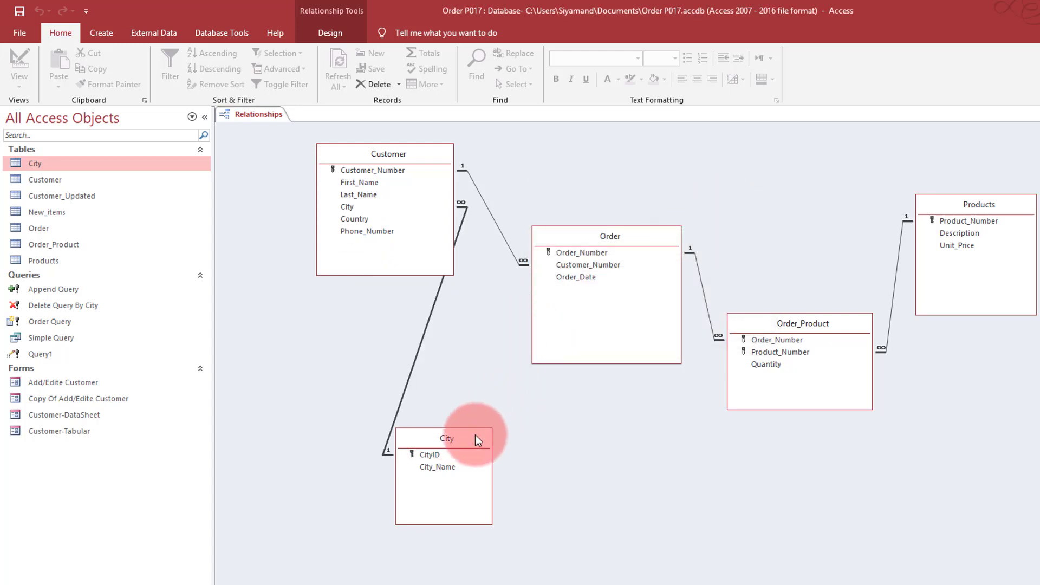
left_click_drag(476, 438, 646, 480)
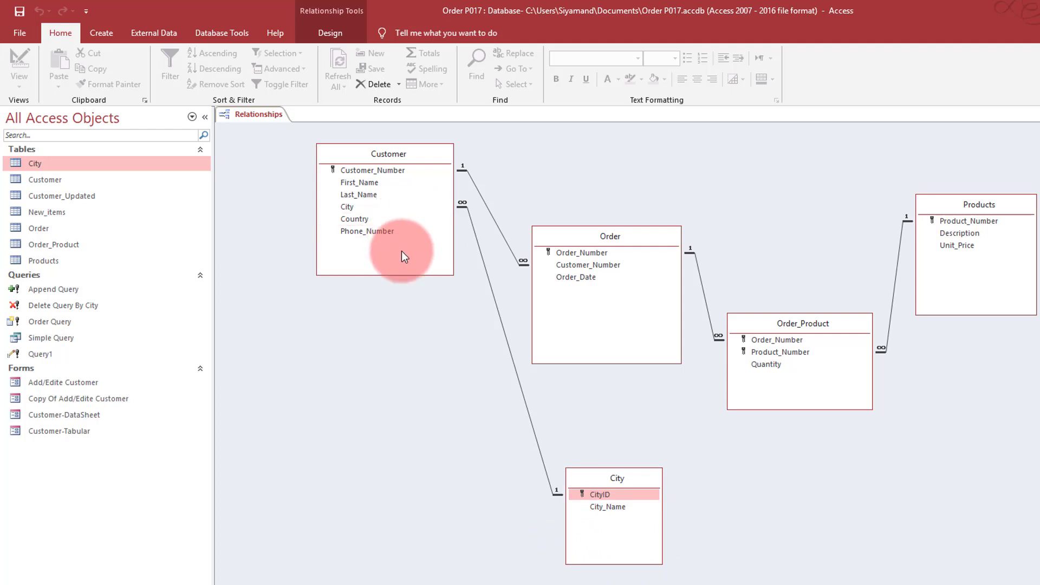
left_click(366, 218)
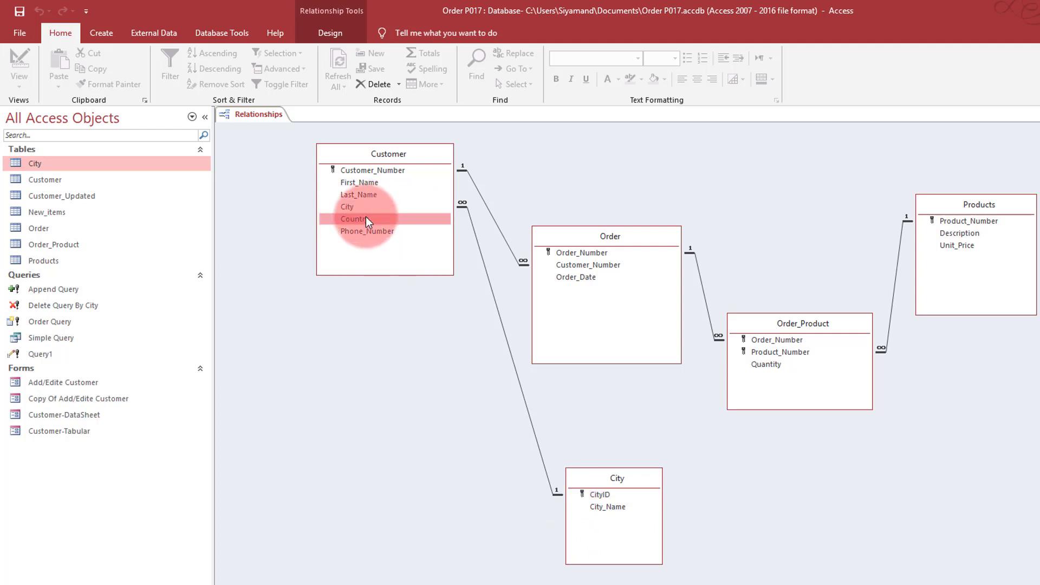
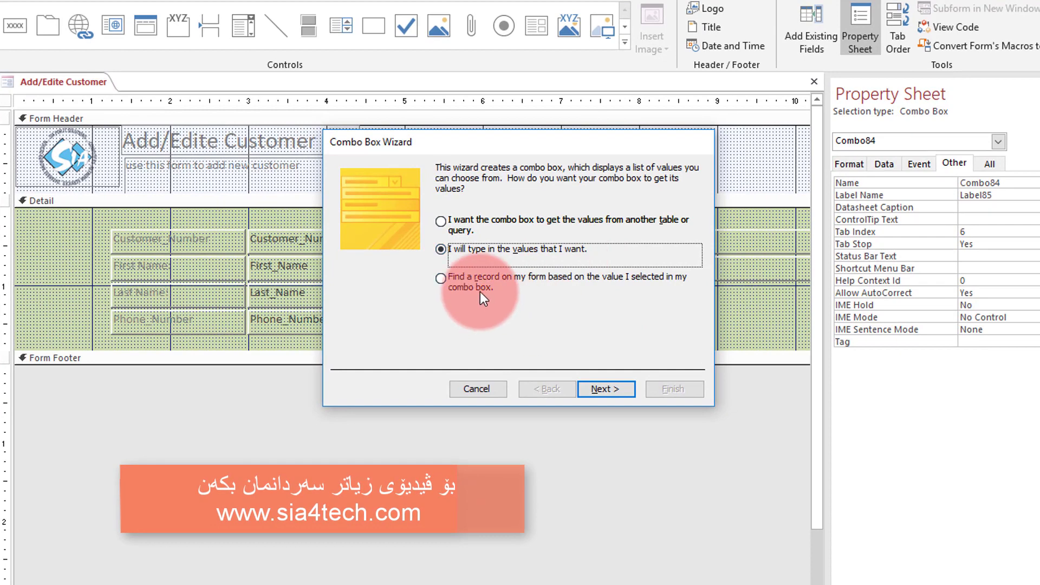
Have the combo box get its values from the City table, including both the CityID and City_Name fields
left_click(479, 282)
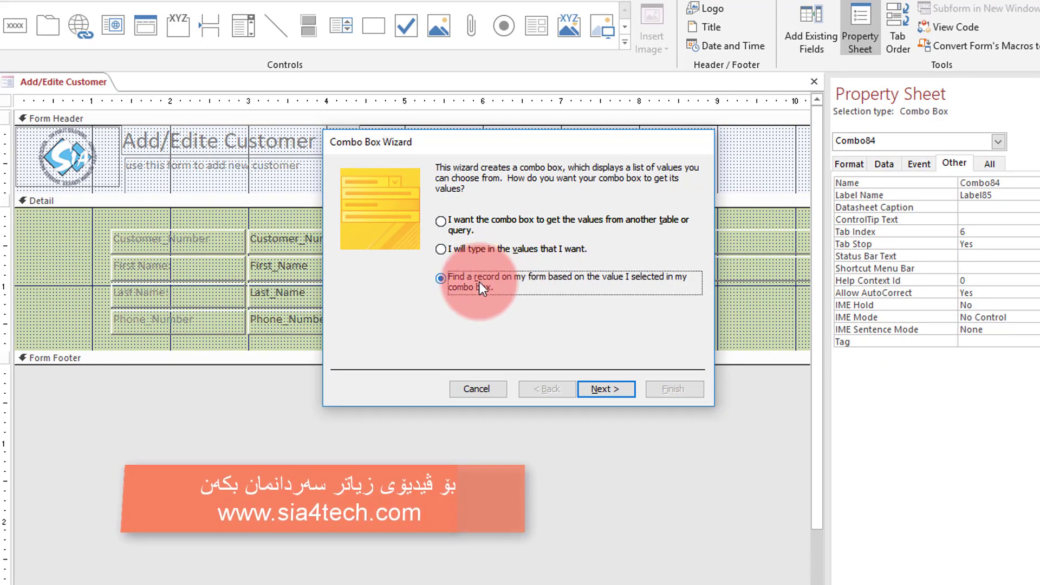
left_click(477, 221)
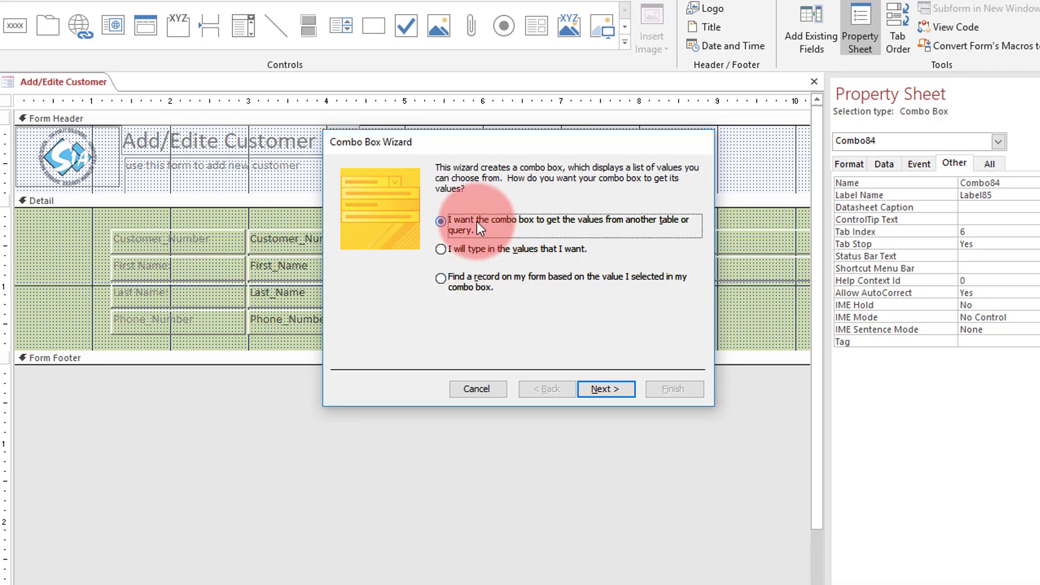
left_click(605, 391)
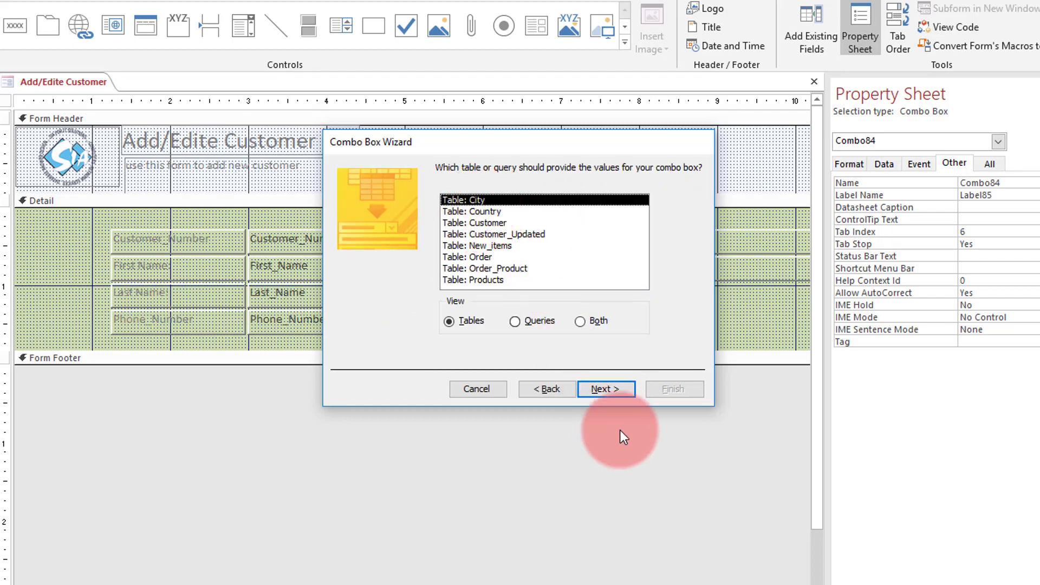
left_click(614, 390)
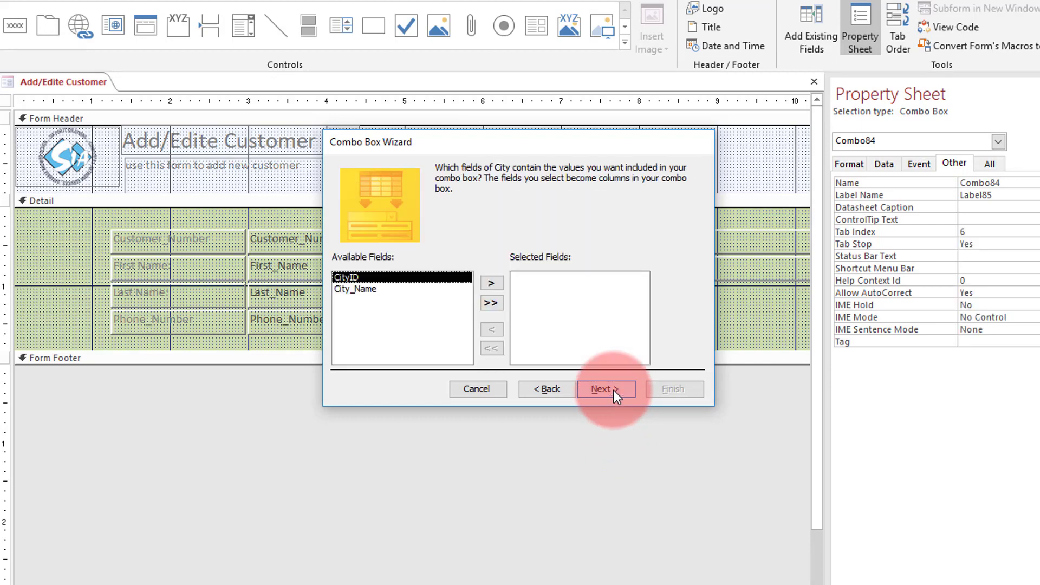
left_click(487, 302)
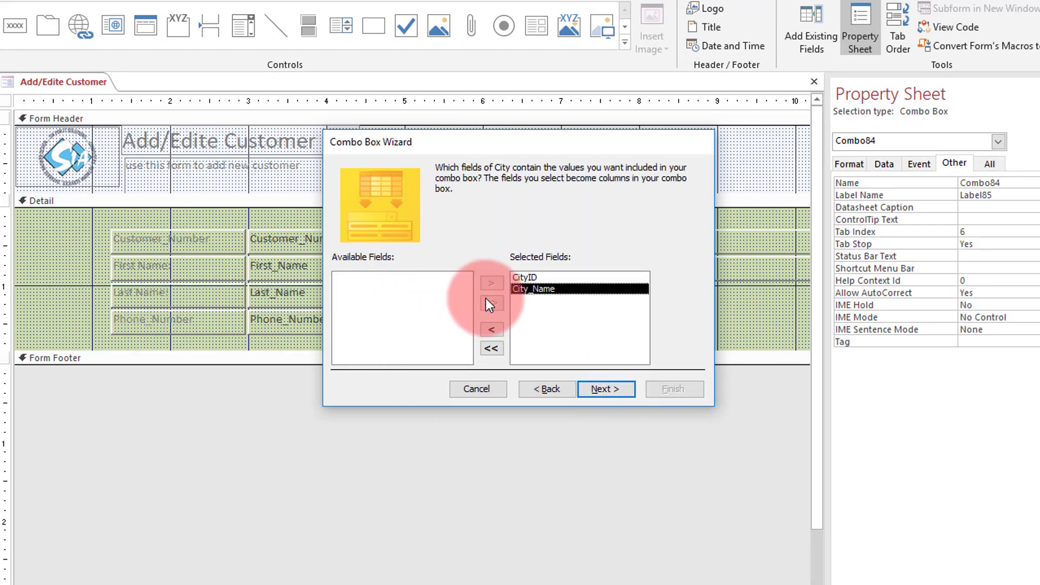
left_click(603, 392)
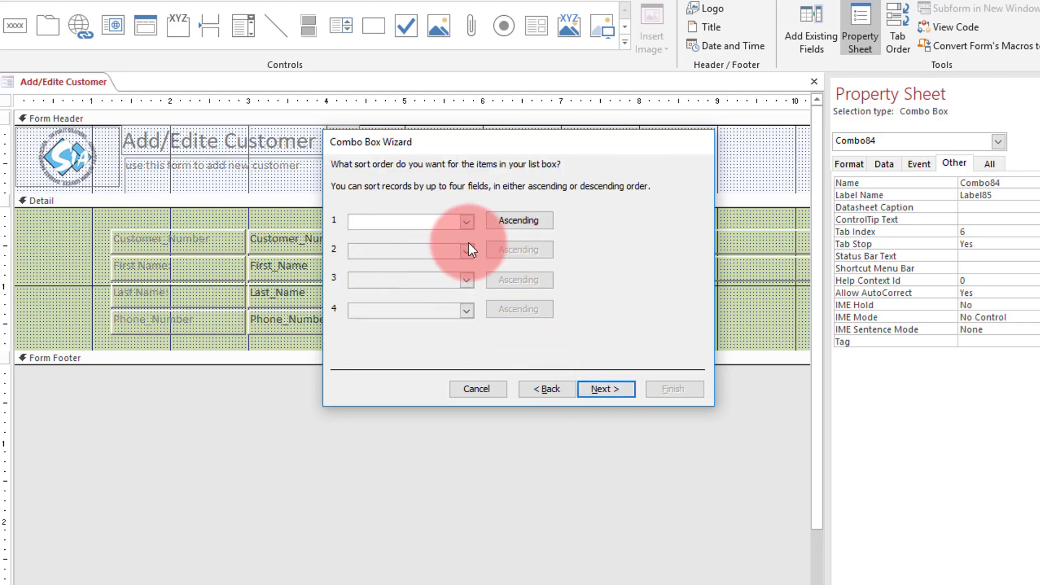
Sort the combo box items by City_Name in ascending order and keep the key column hidden
left_click(466, 222)
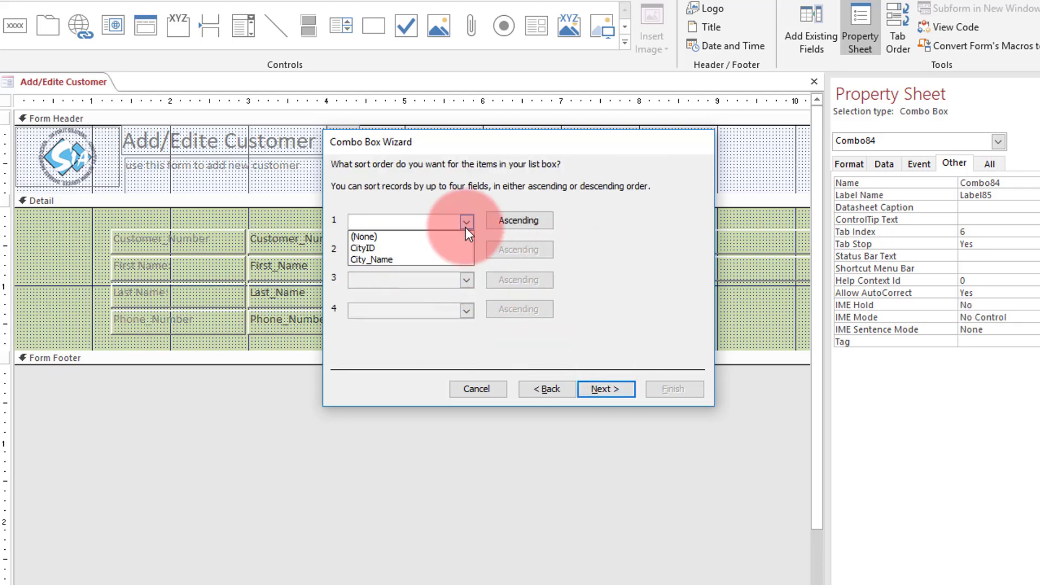
left_click(424, 260)
left_click(606, 389)
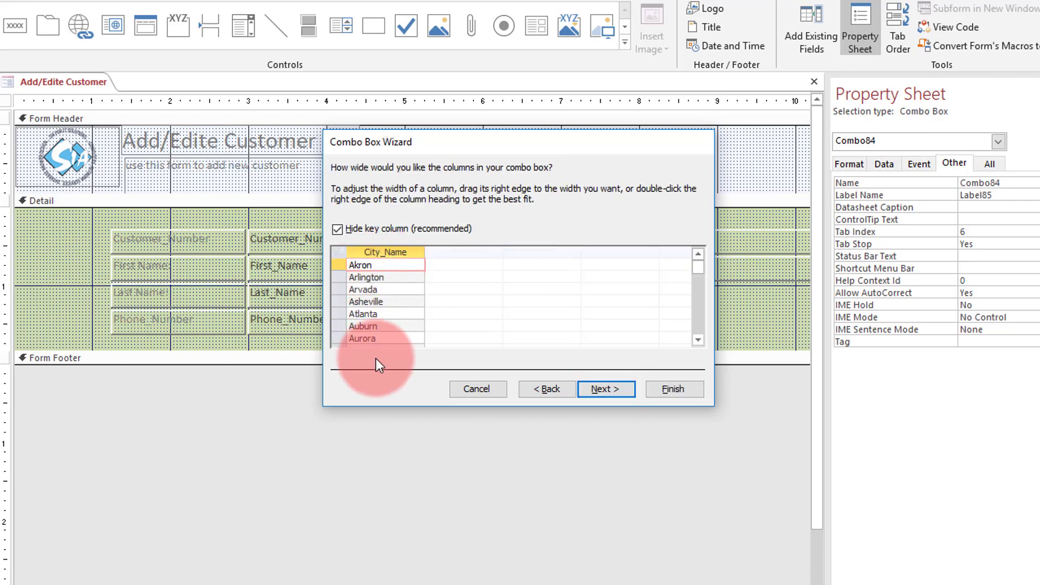
left_click(618, 392)
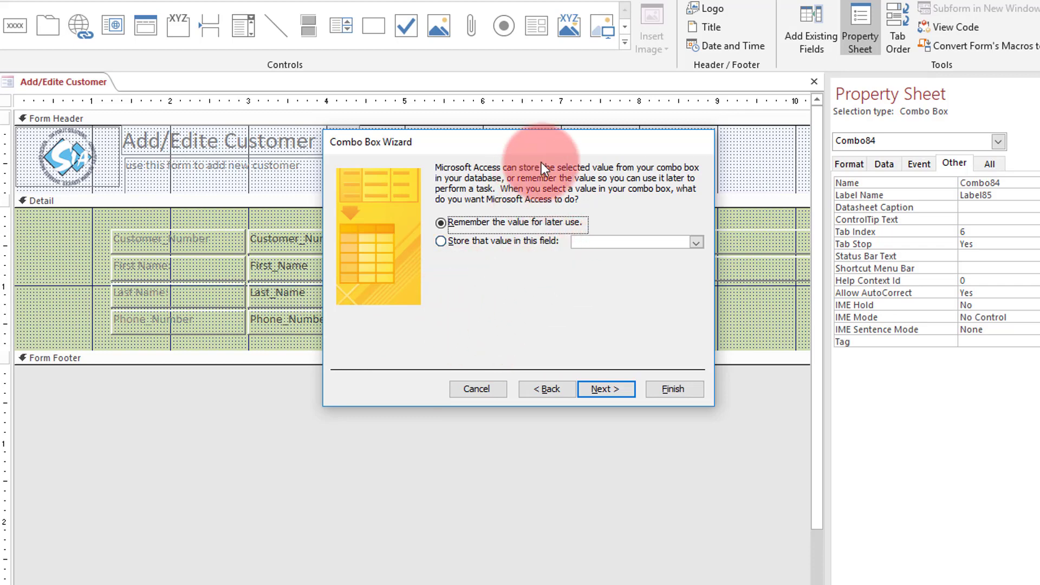
Store the combo box value in the City field, label the control cbo_City, and finish the wizard
left_click_drag(549, 143, 723, 141)
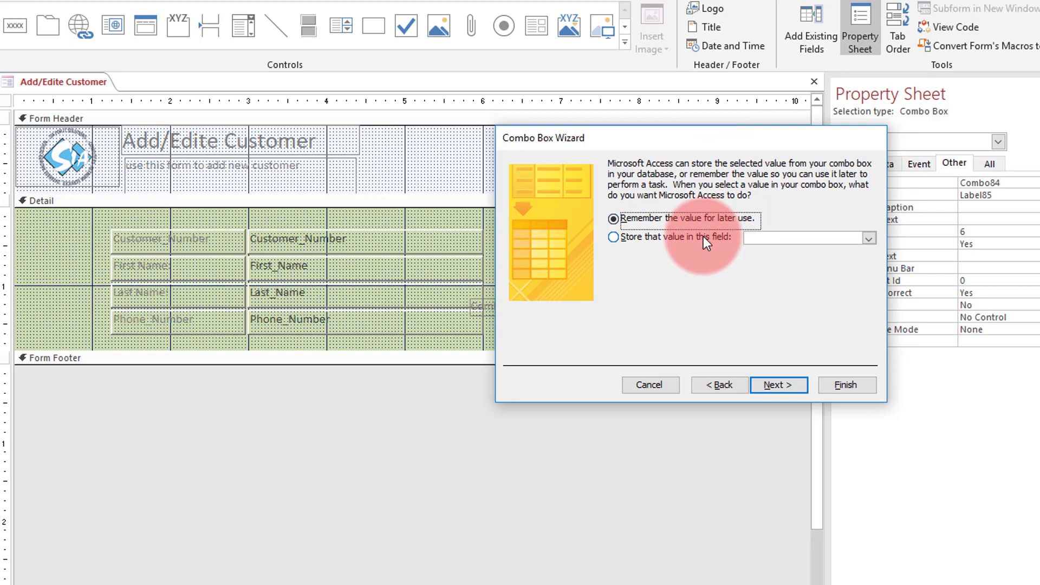
left_click(625, 238)
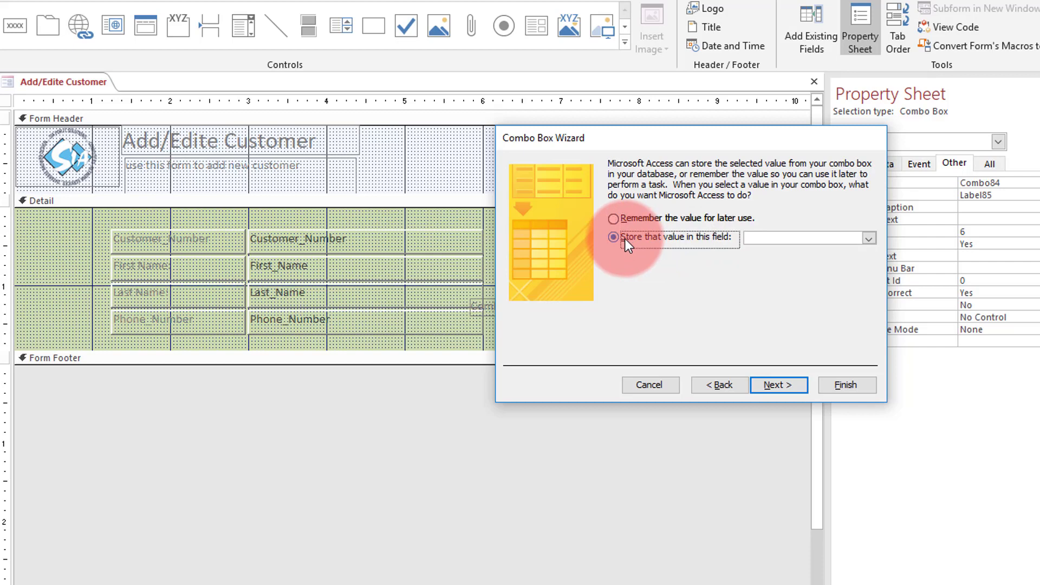
left_click(868, 238)
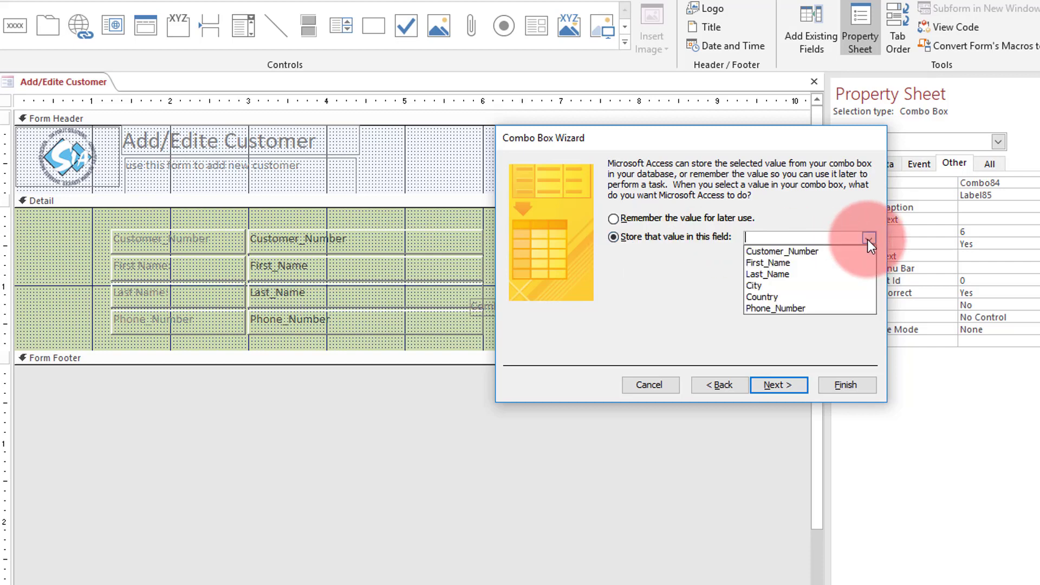
left_click(795, 285)
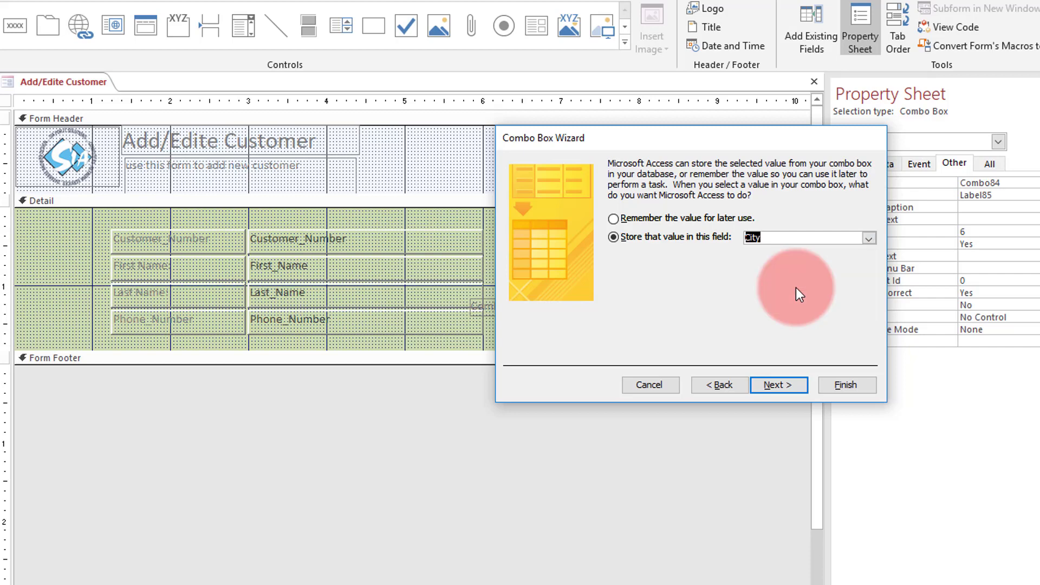
left_click(766, 386)
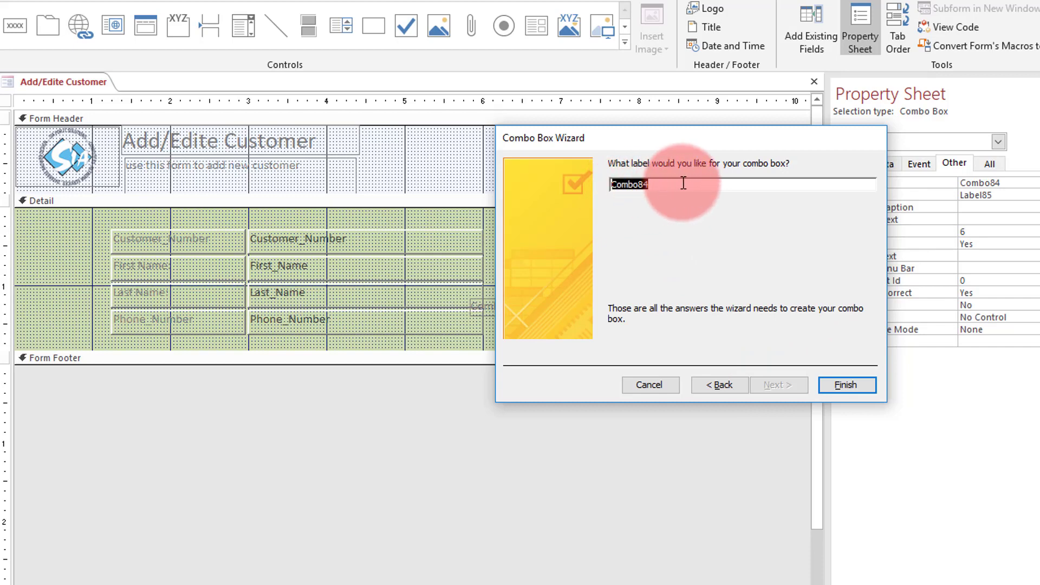
type("cbo_City")
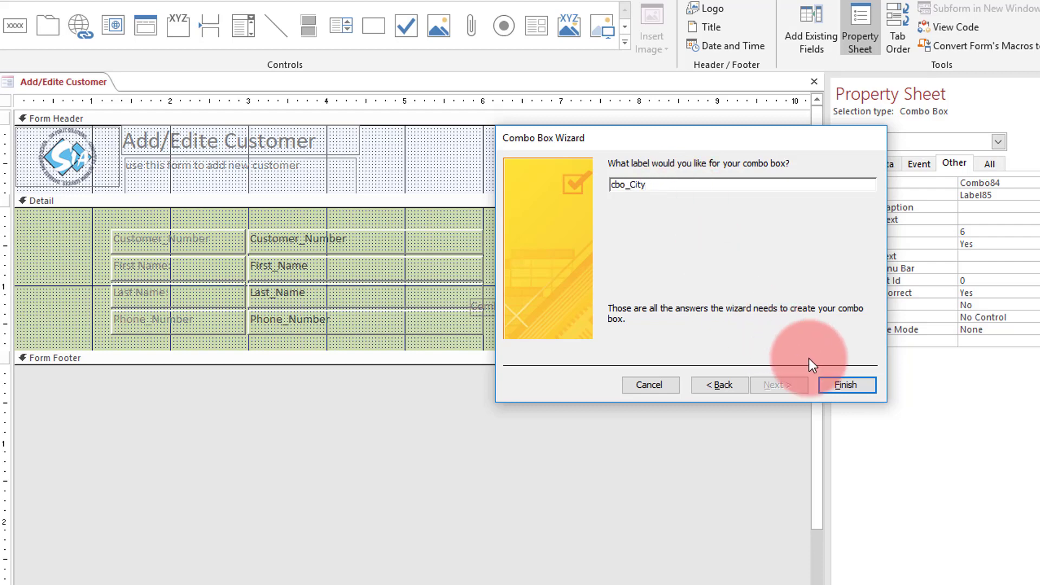
left_click(845, 384)
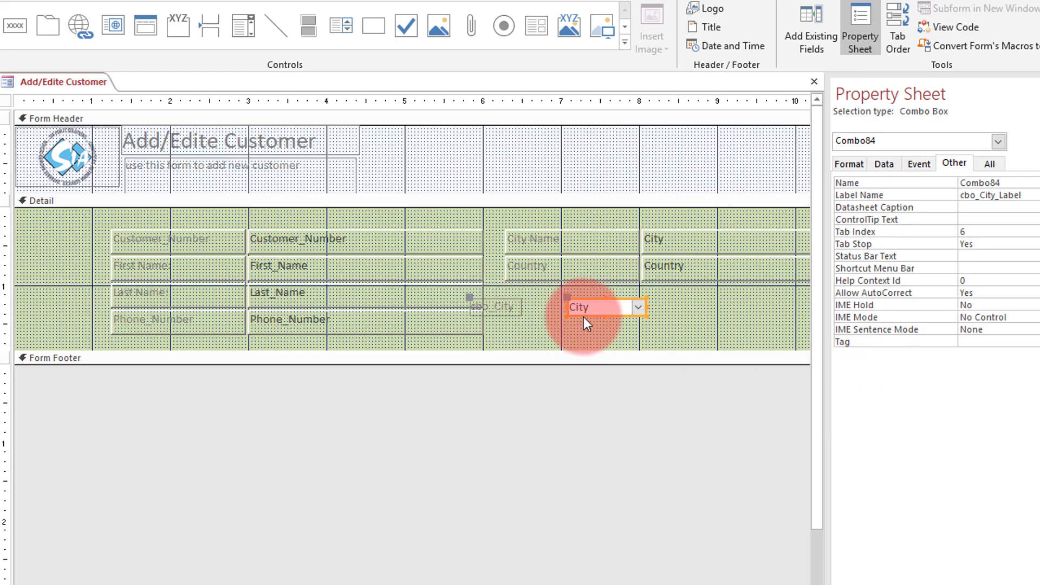
Move the new combo box below the Country field and change its label text to "City Name:"
left_click_drag(616, 316, 659, 320)
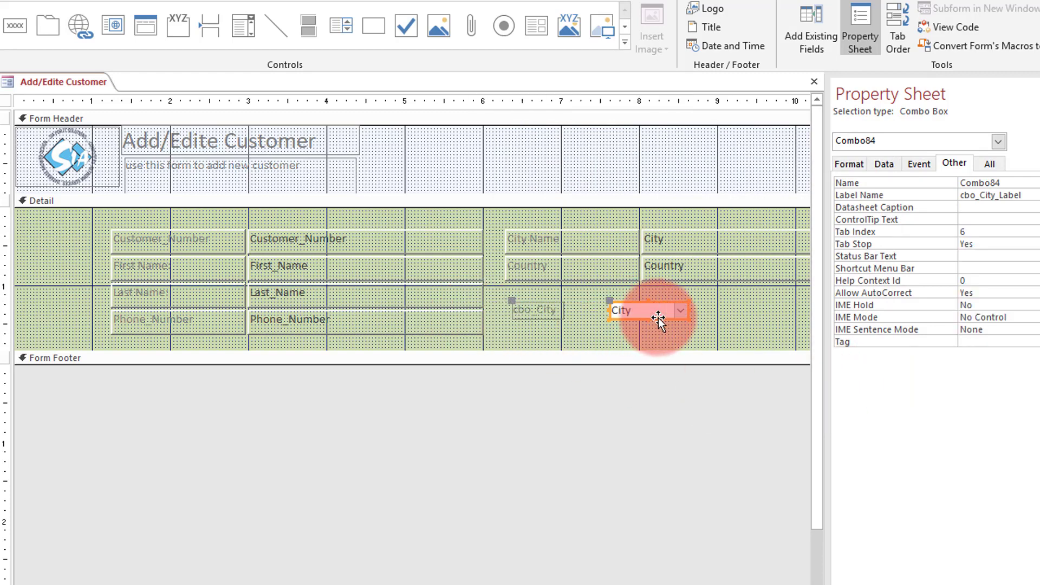
left_click(535, 314)
left_click(535, 312)
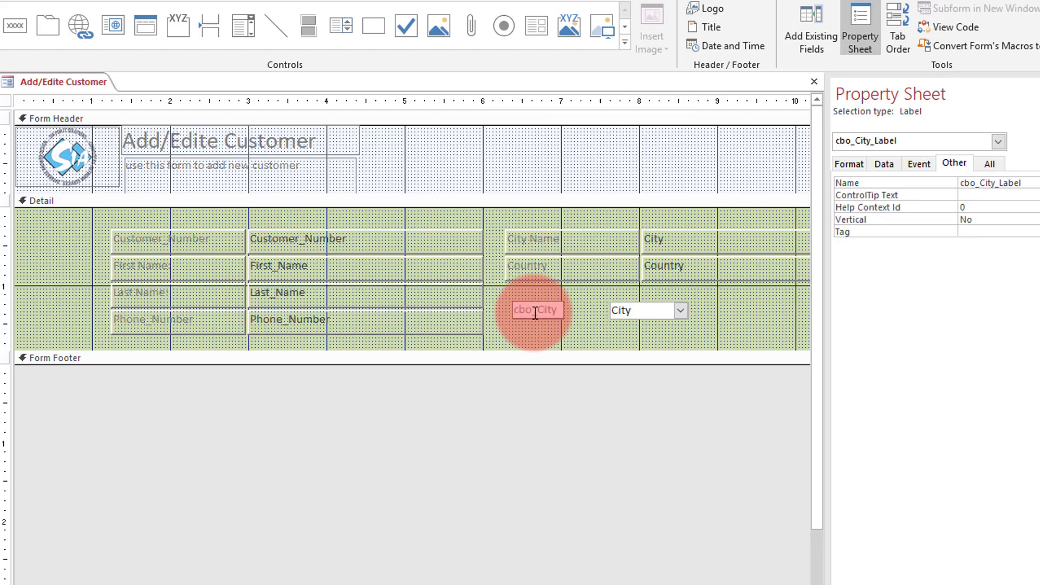
left_click_drag(556, 310, 510, 309)
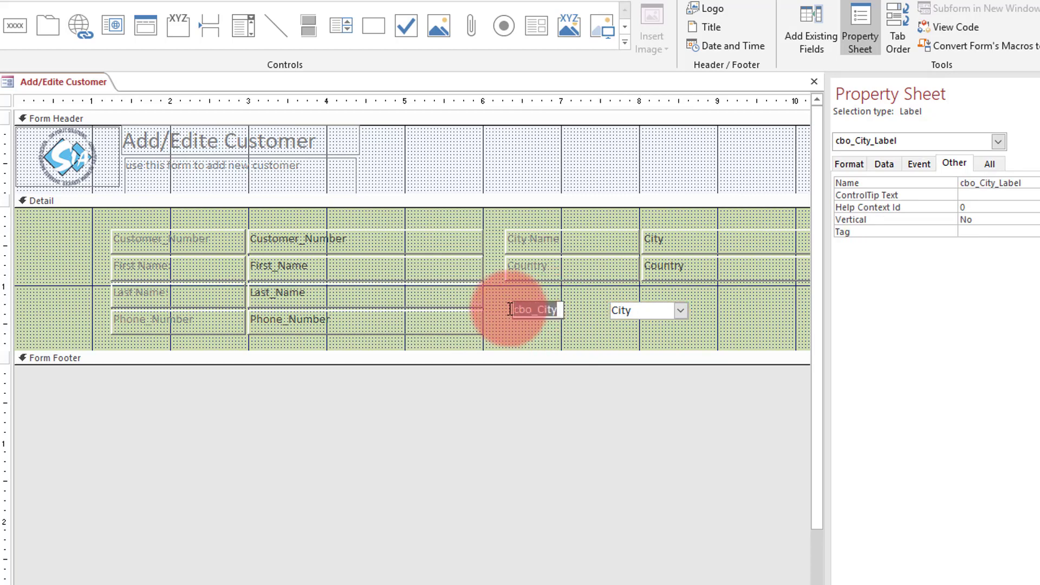
type("City Name:")
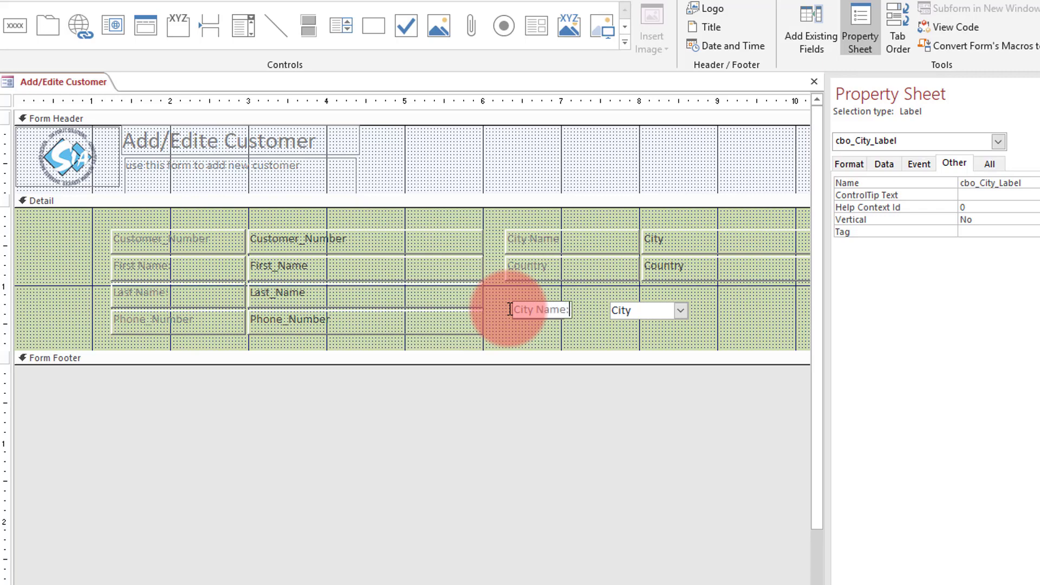
key("Return")
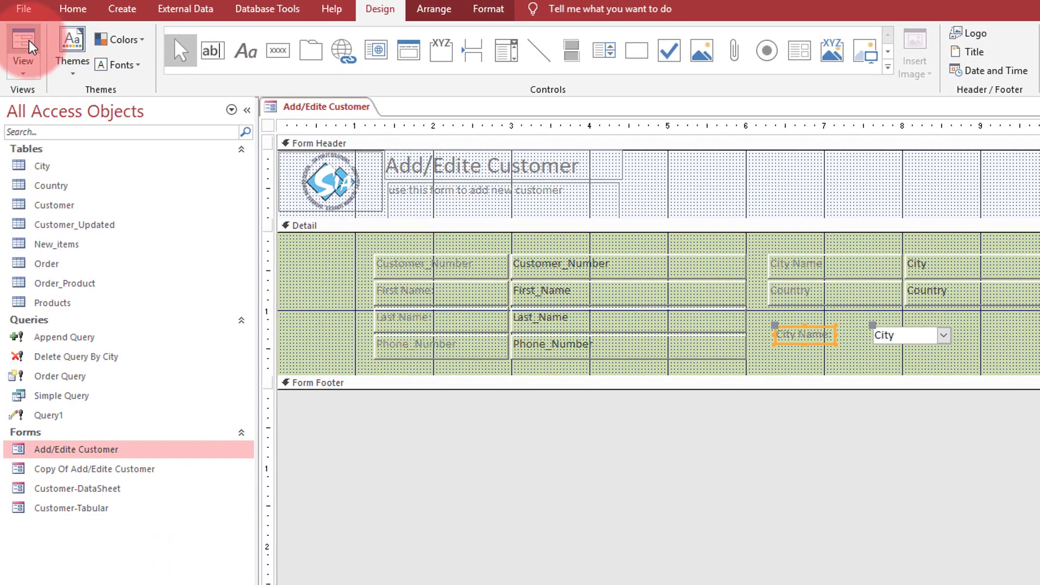
Display the form in Form view and test the new combo box on the first record by choosing Roseville and Saint Paul in turn
left_click(8, 39)
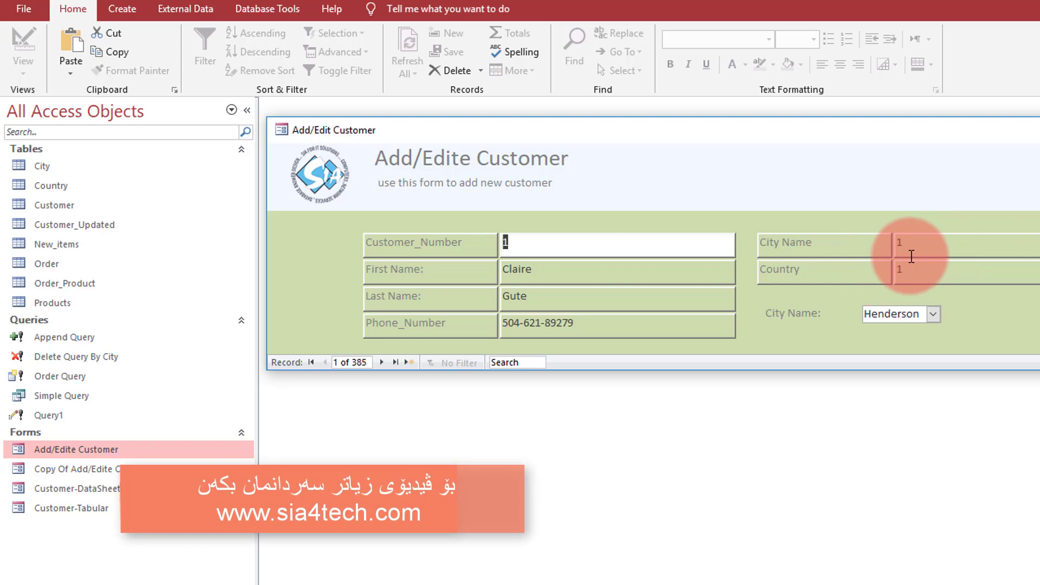
left_click(933, 314)
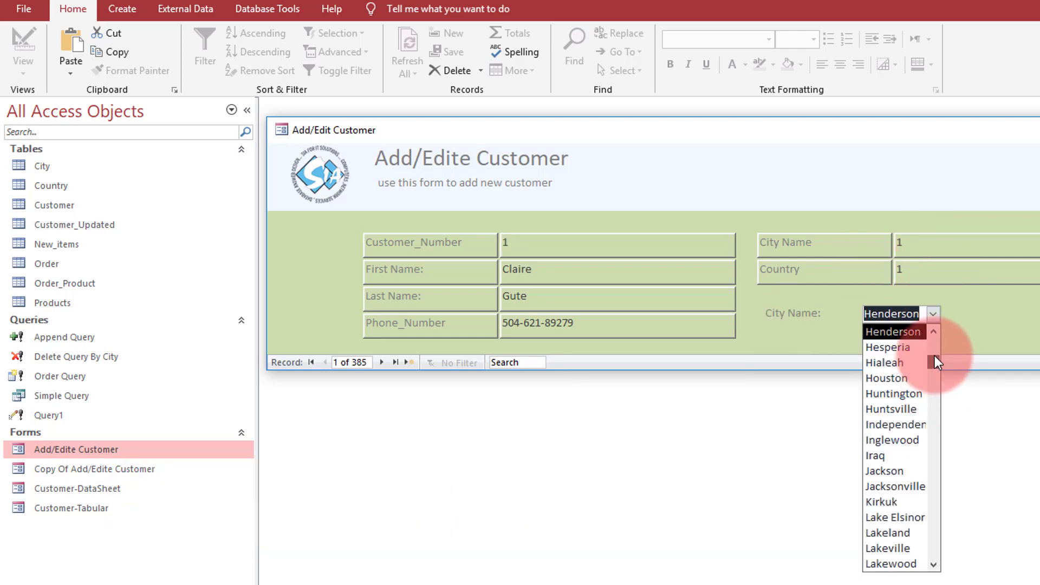
scroll(935, 431, "down", 10)
left_click(906, 393)
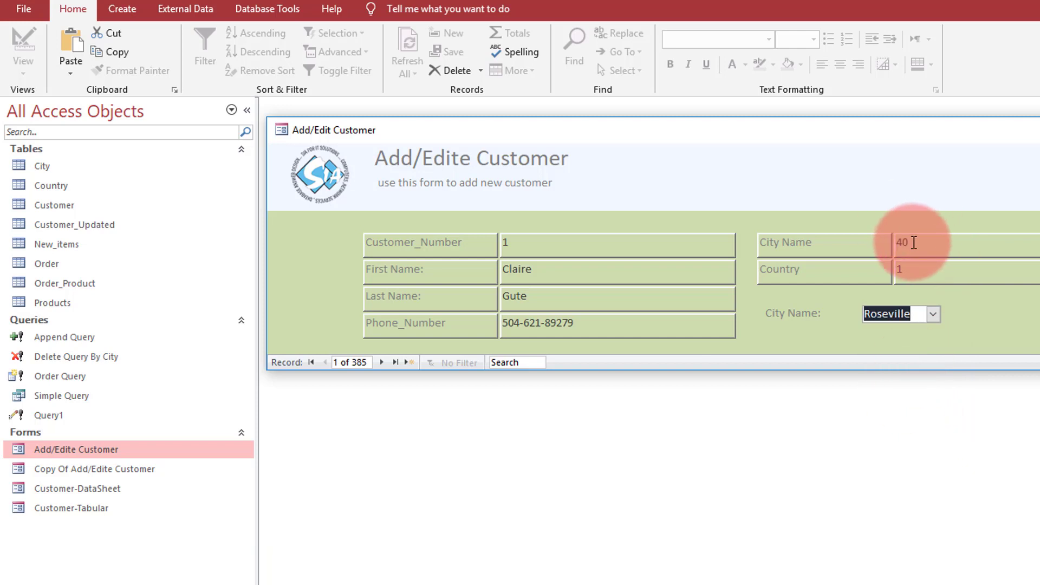
left_click(934, 315)
left_click(903, 384)
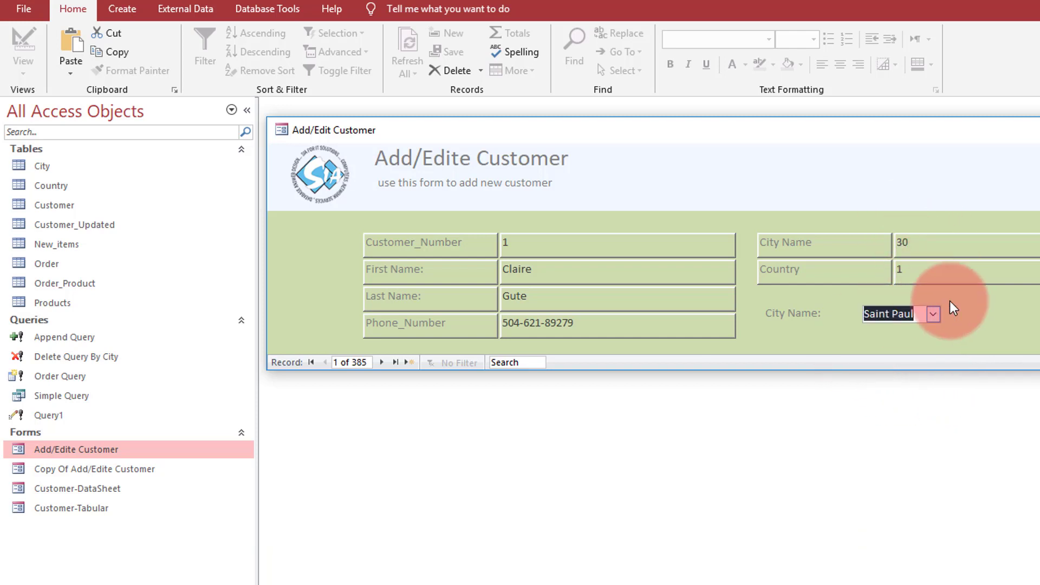
Return to Design view, convert the original City text box above Country to a combo box, and display the form in Form view
right_click(994, 309)
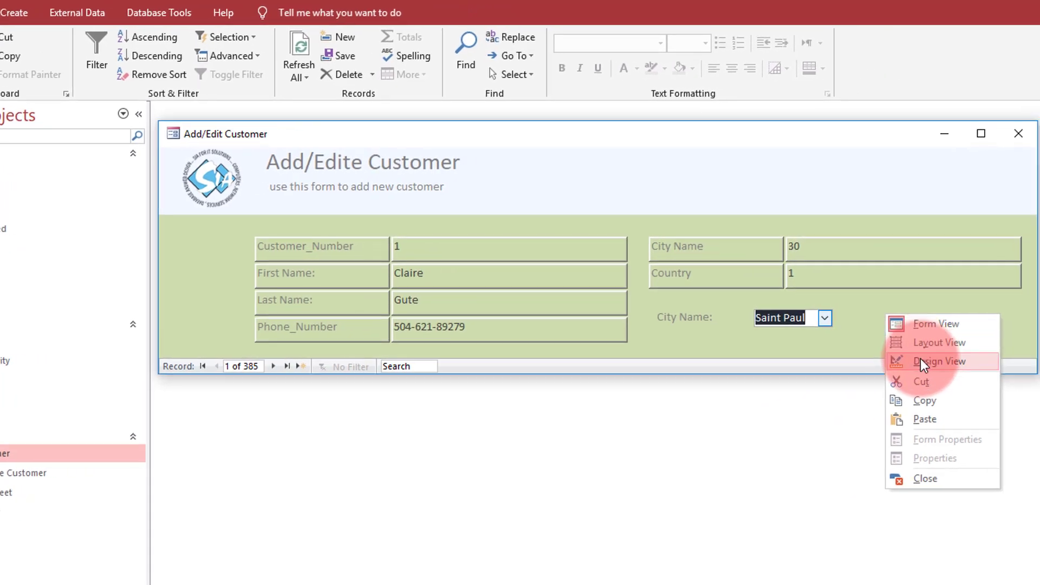
left_click(1025, 360)
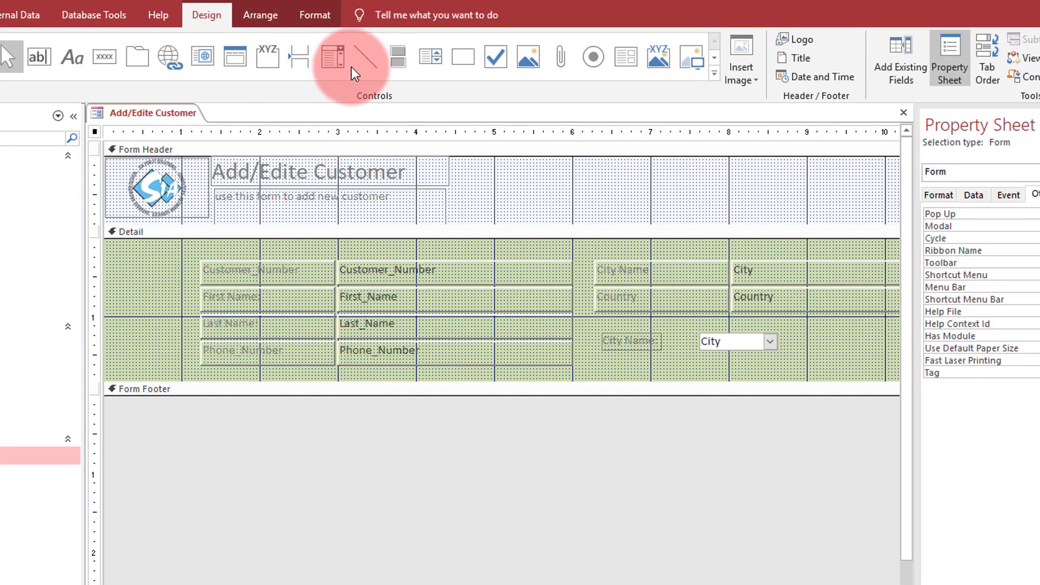
left_click(736, 346)
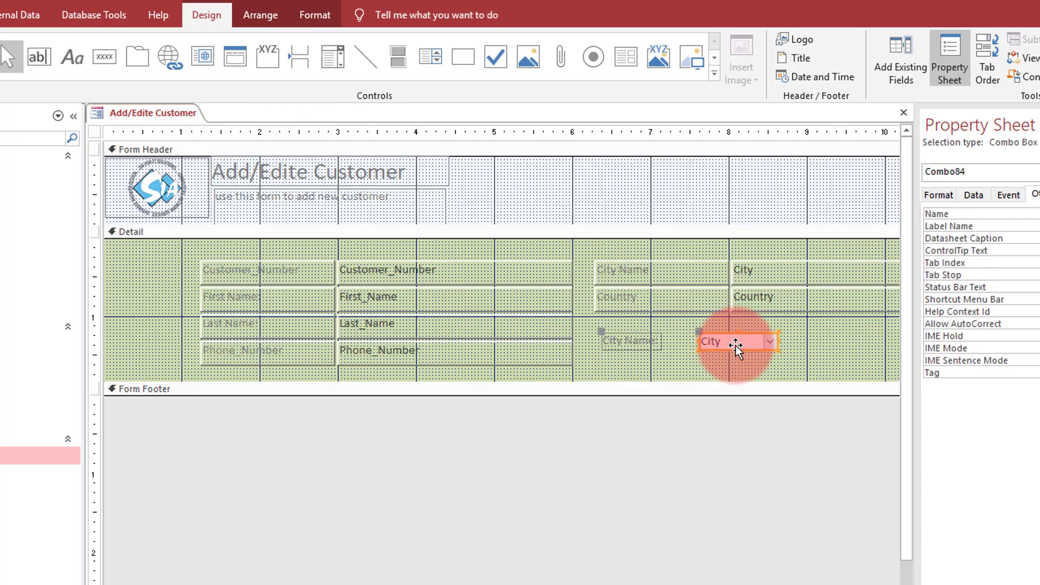
left_click(695, 278)
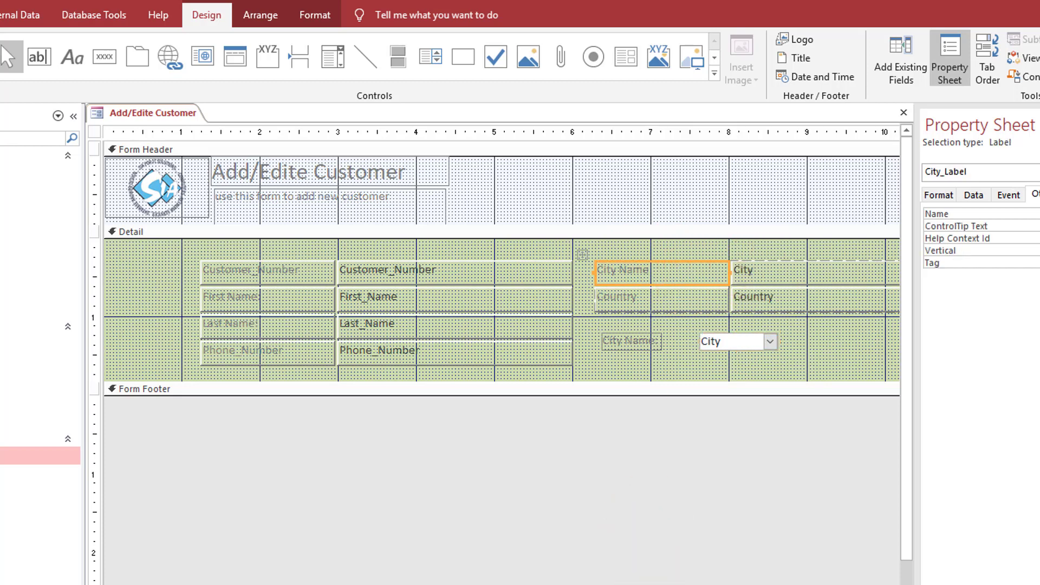
scroll(502, 260, "right", 2)
left_click(700, 274)
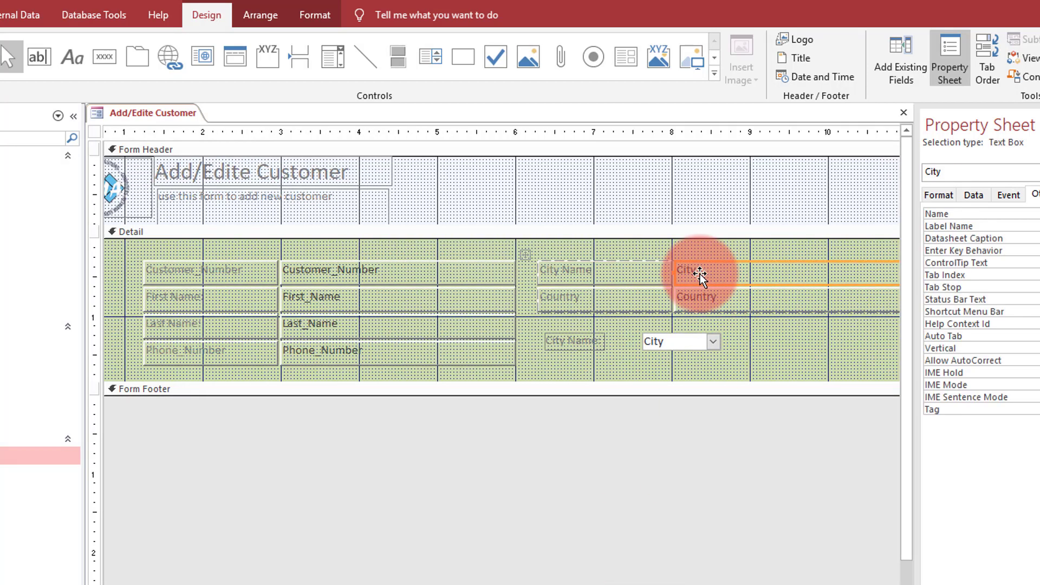
right_click(700, 274)
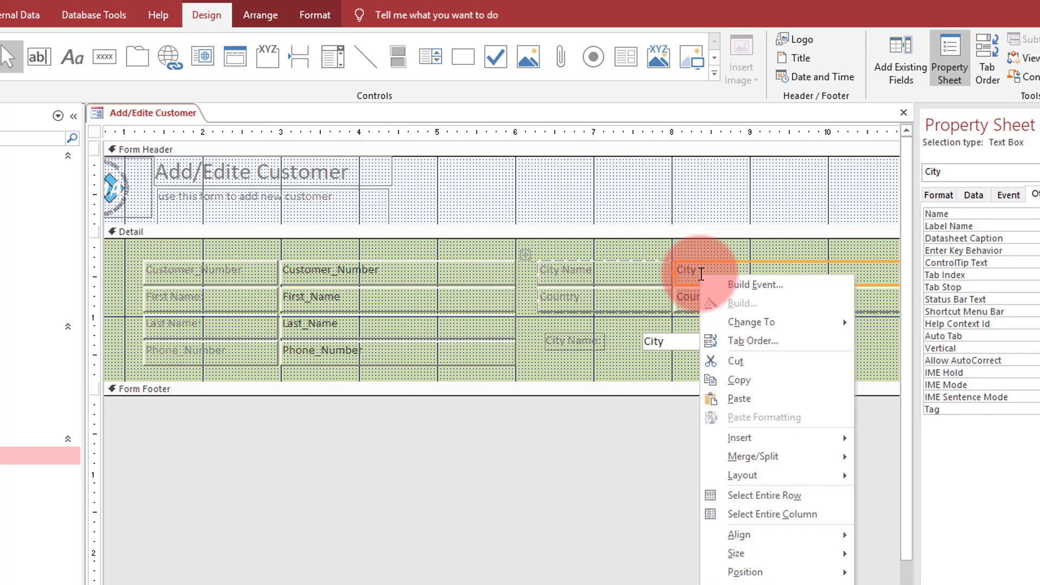
left_click(767, 325)
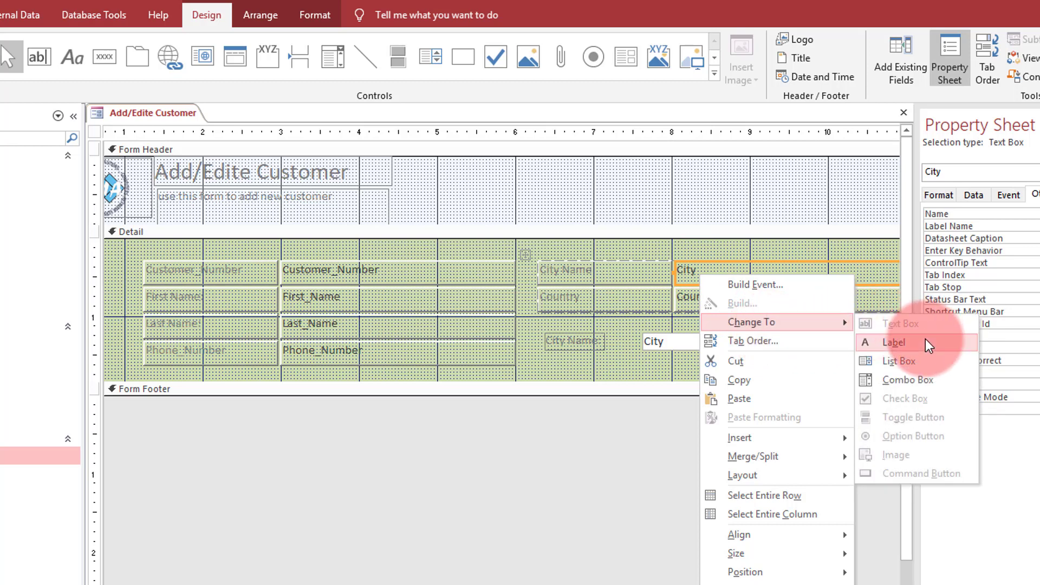
left_click(933, 381)
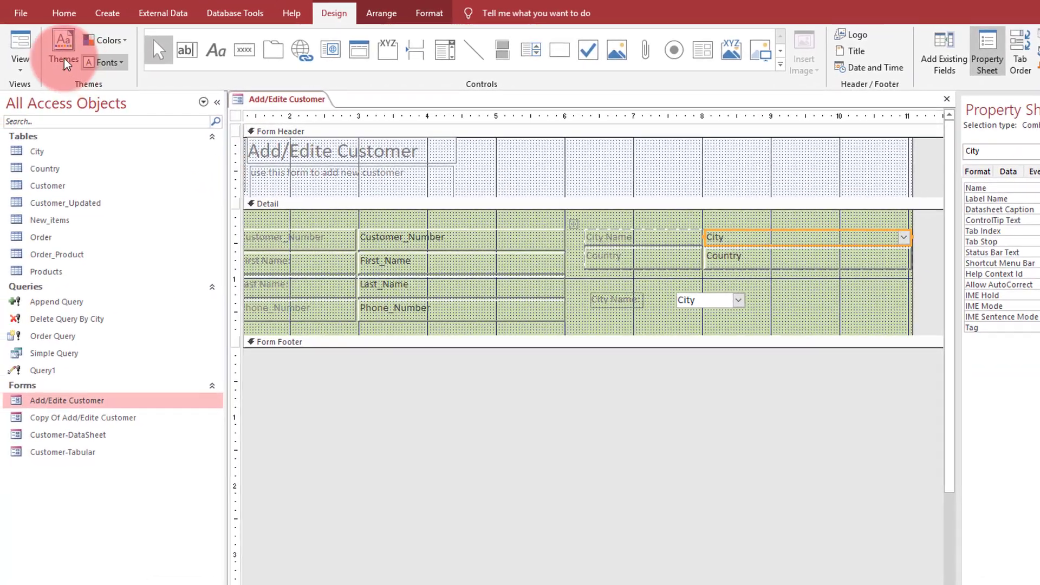
left_click(24, 38)
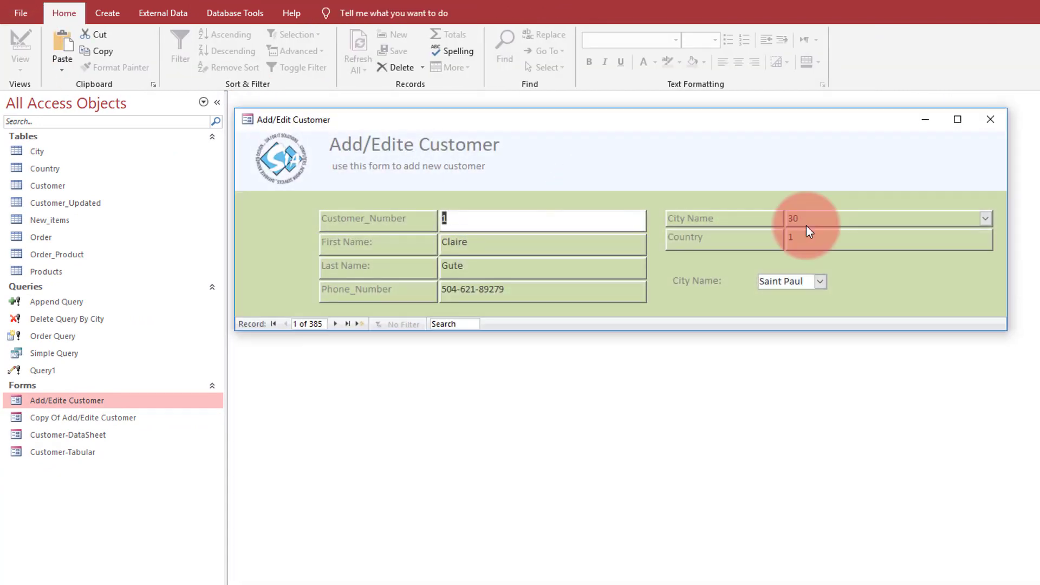
Check the drop-down list of the converted City Name combo box above Country on the first record
left_click(986, 219)
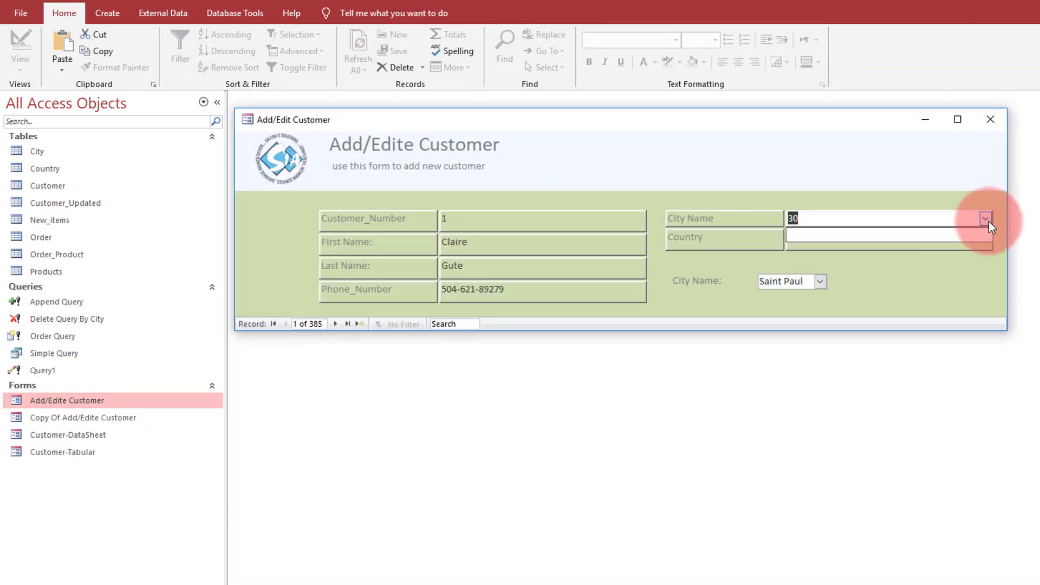
left_click(986, 219)
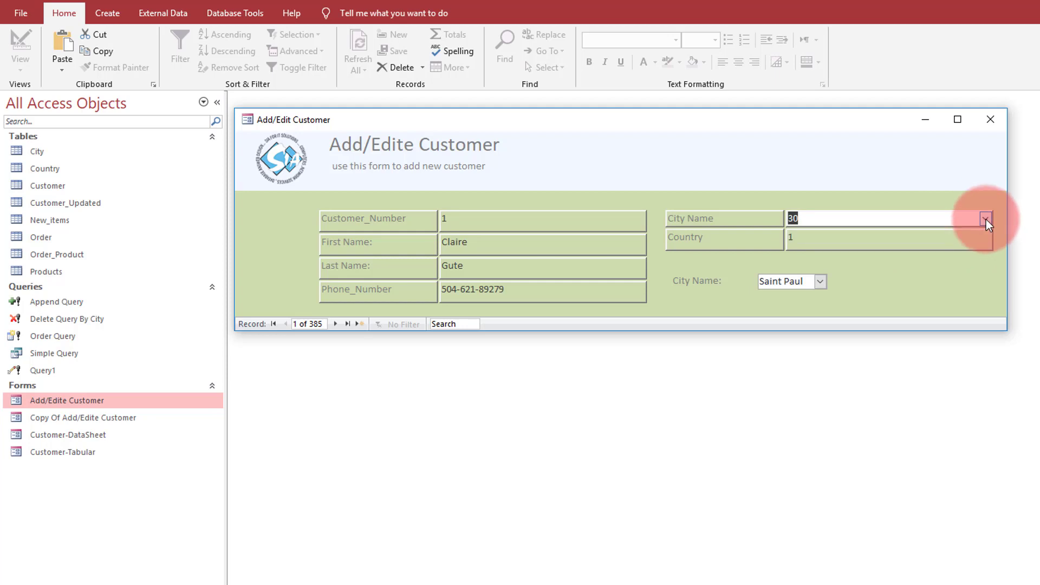
left_click(986, 219)
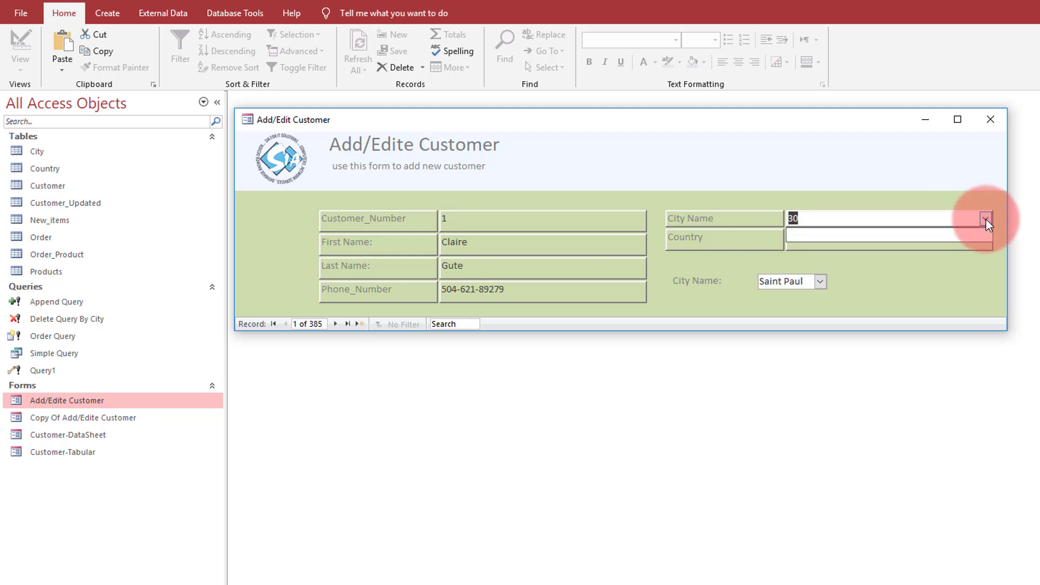
Return to Design view, select the City combo box above Country, and show its data properties in a narrower property sheet
right_click(786, 176)
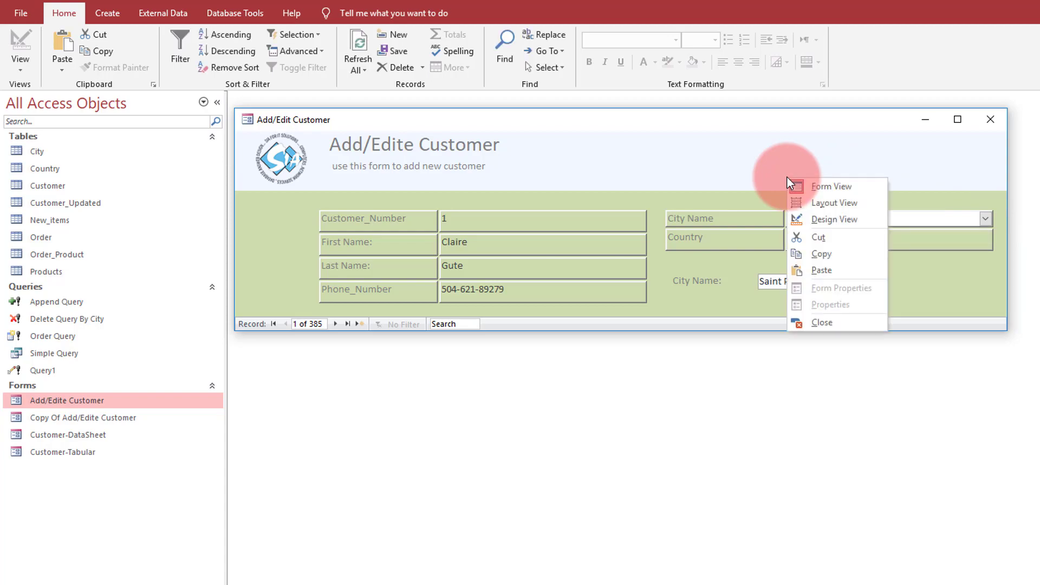
left_click(810, 217)
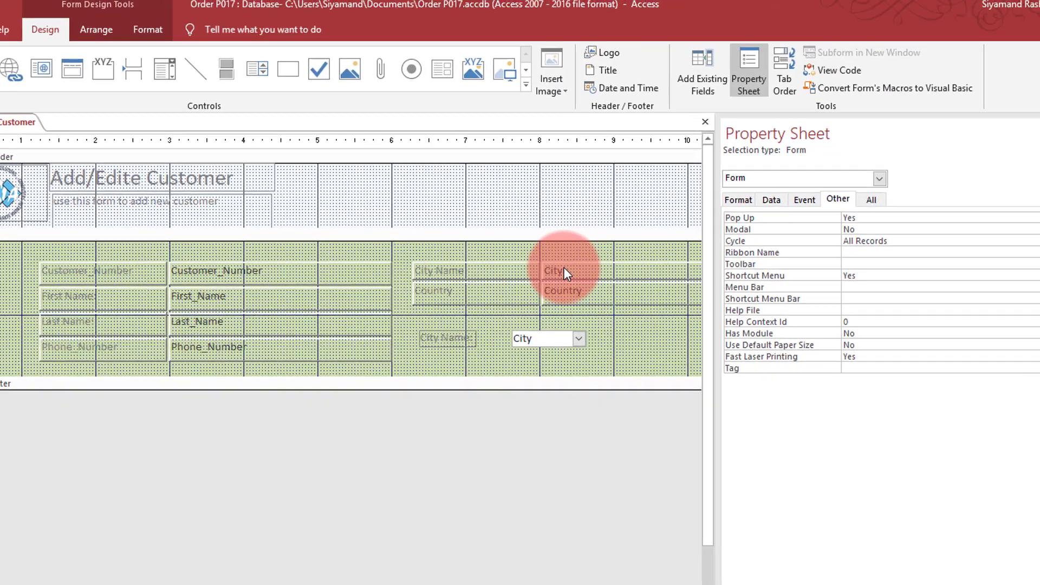
left_click(564, 269)
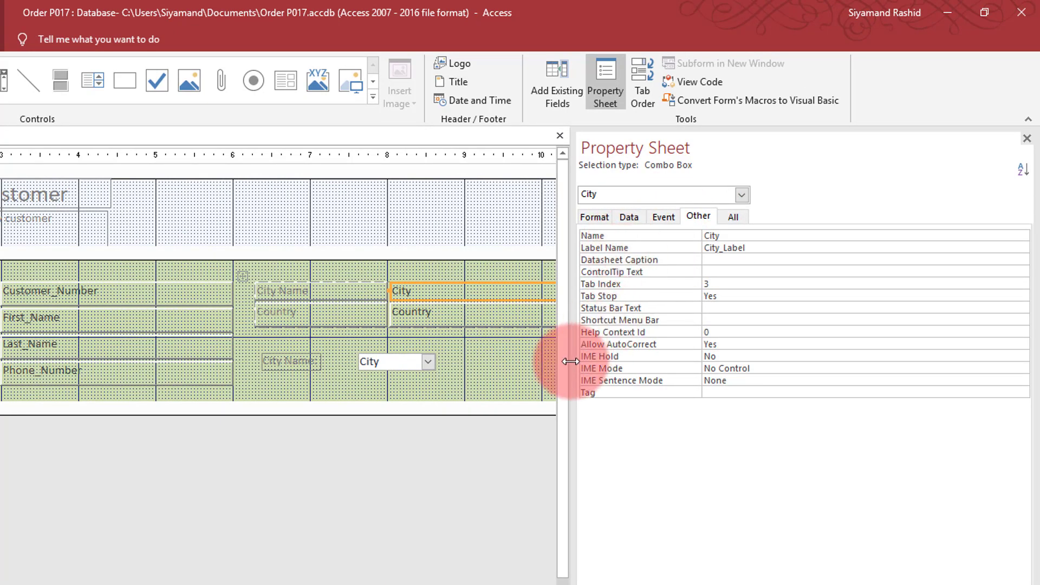
left_click_drag(575, 365, 691, 367)
left_click(749, 216)
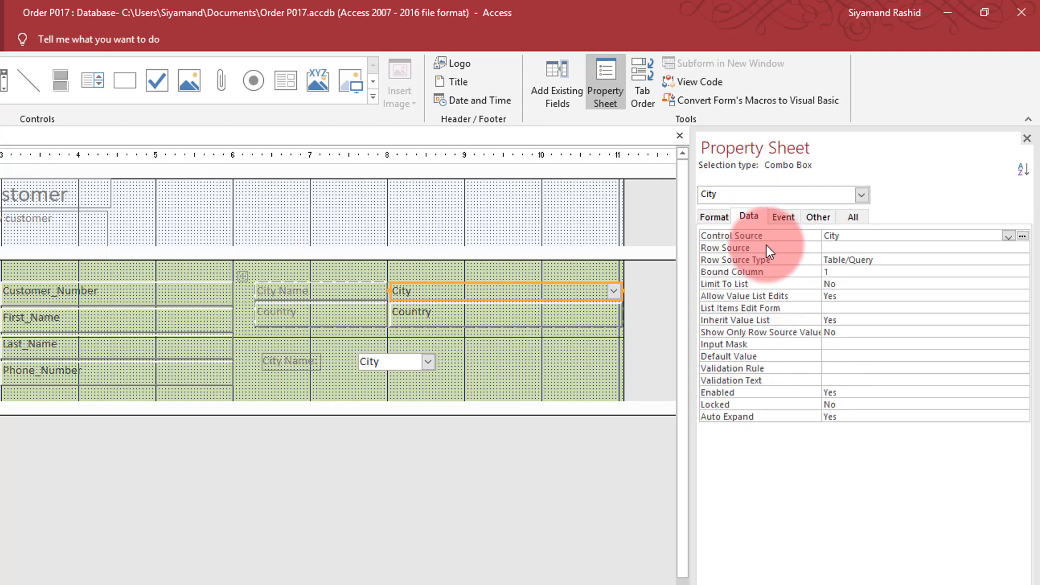
Choose the City field as the control source of the City combo box
left_click(852, 239)
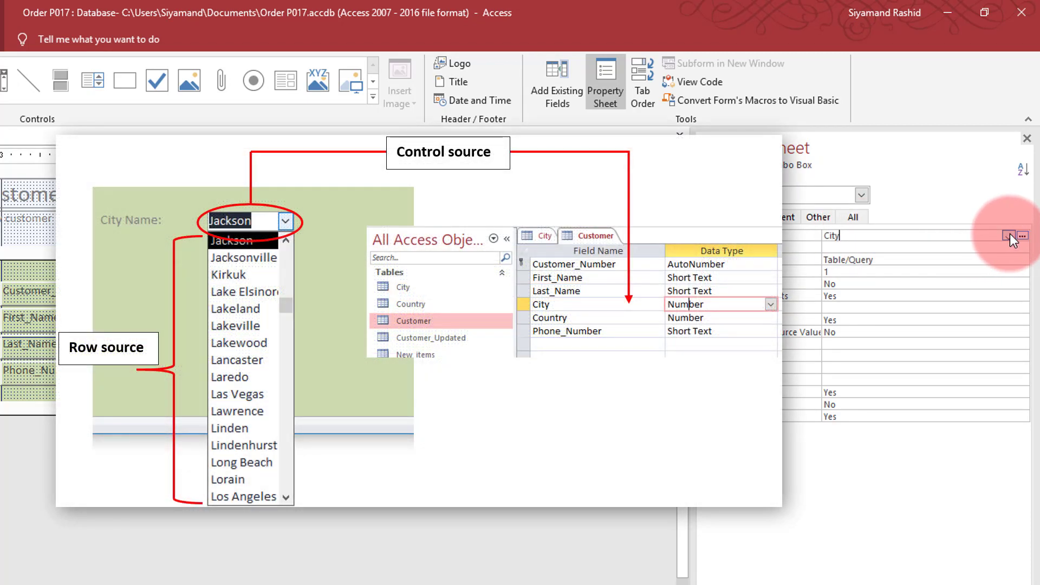
left_click(1009, 235)
left_click(1009, 235)
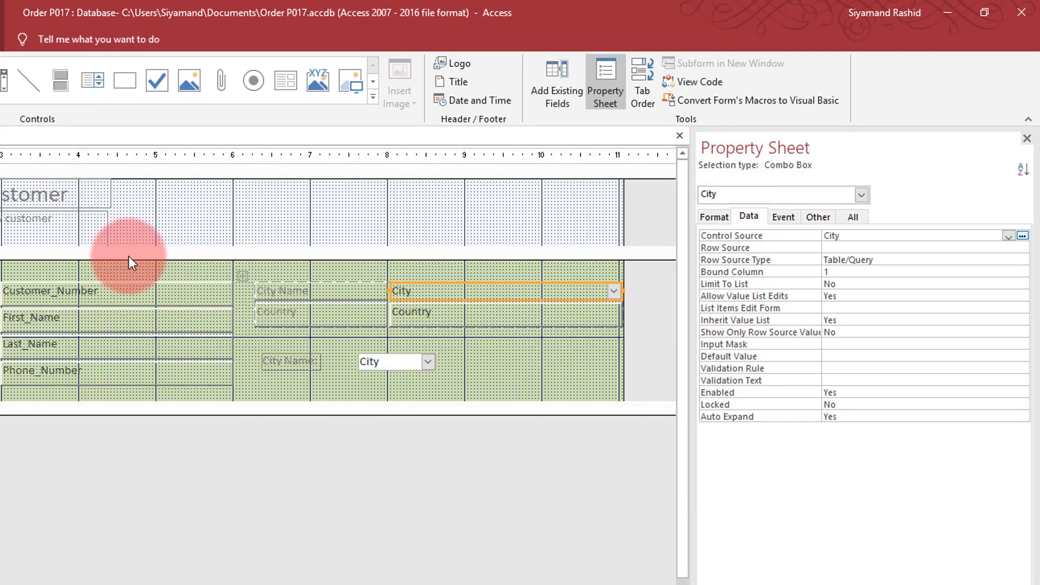
left_click(1009, 236)
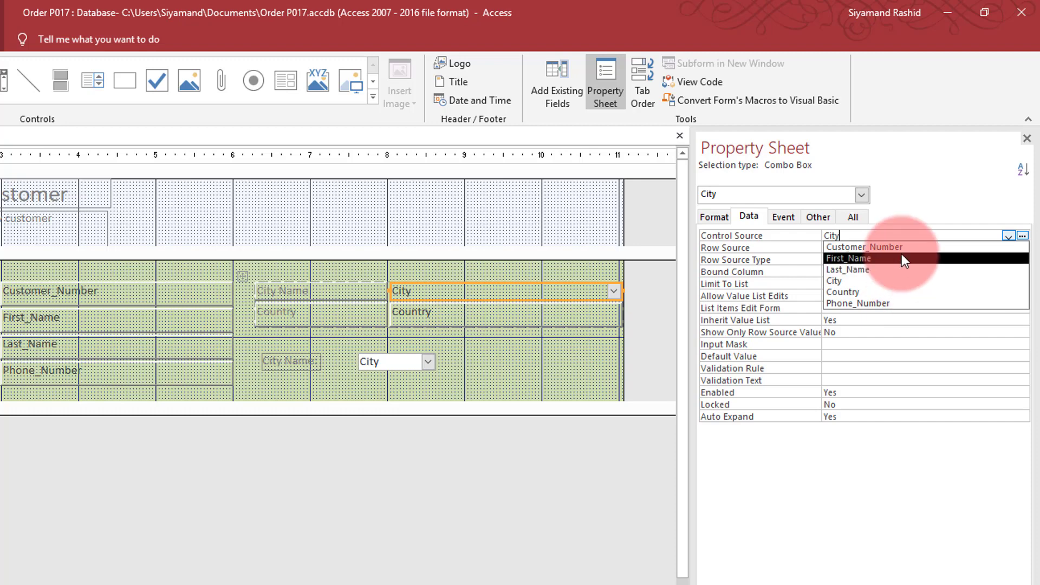
left_click(902, 281)
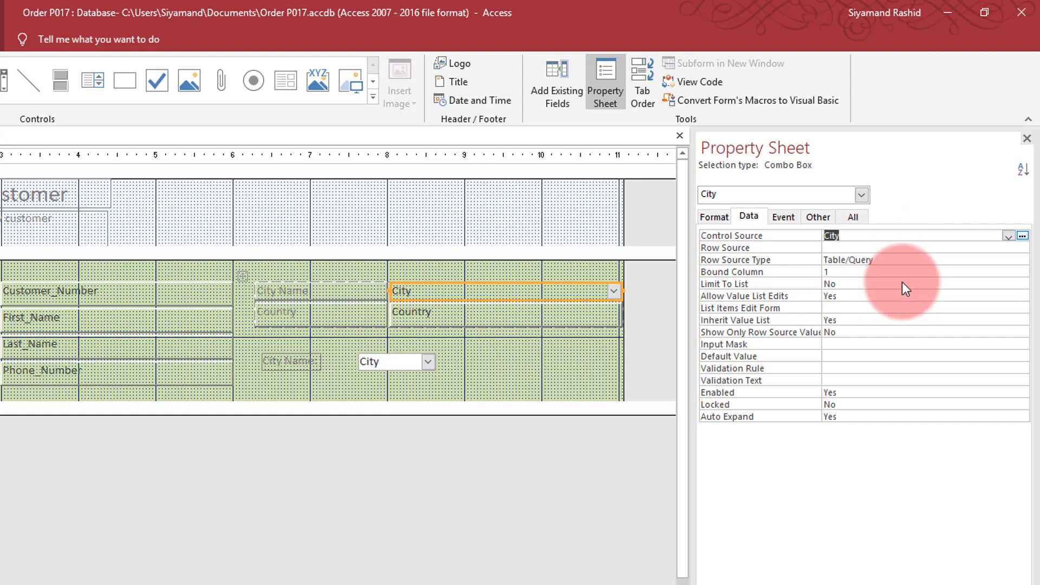
Start the Query Builder for the combo box's Row Source and add the City table to it
left_click(849, 248)
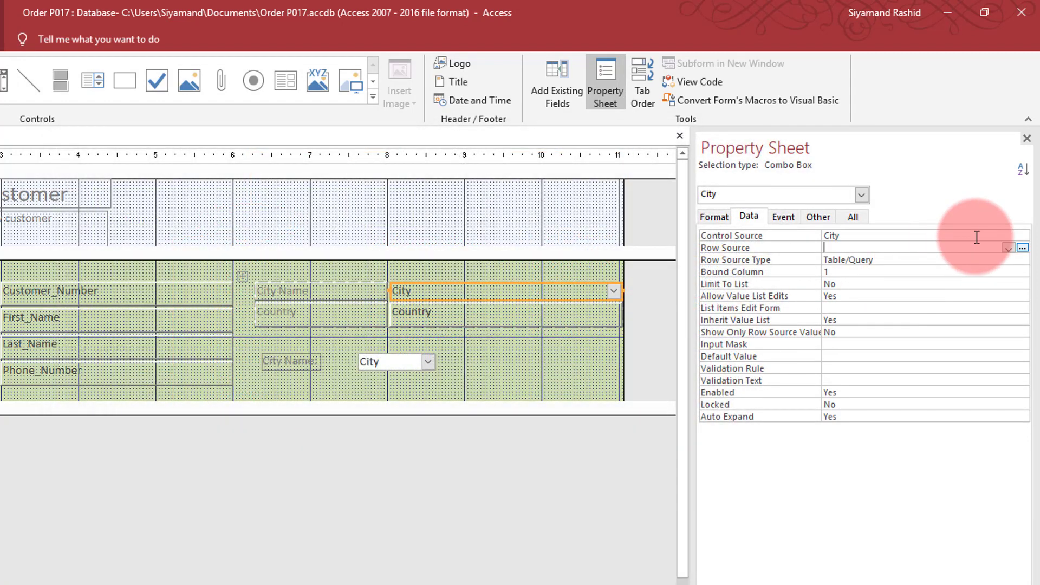
left_click(1024, 249)
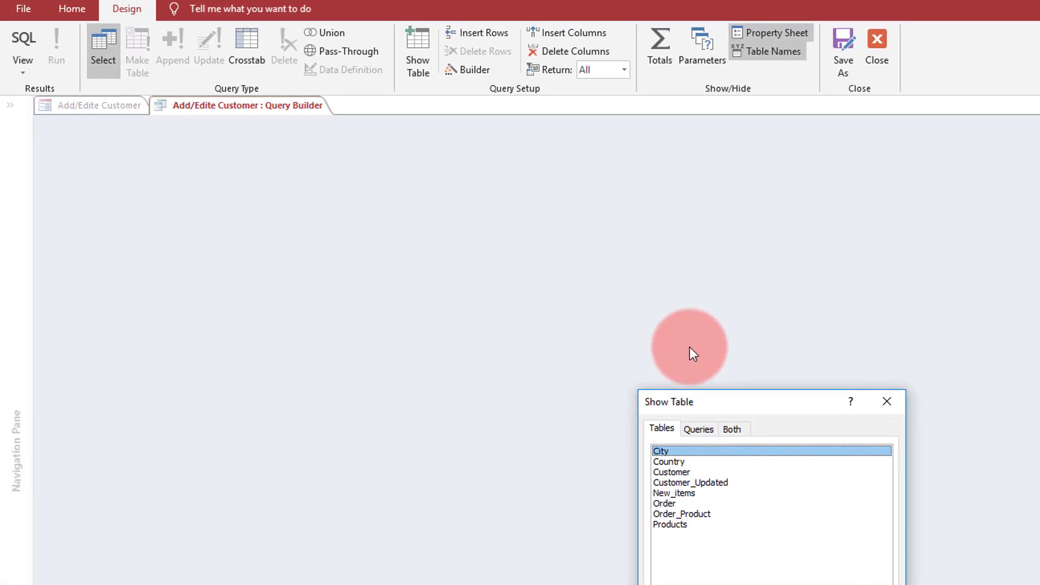
left_click_drag(710, 405, 733, 239)
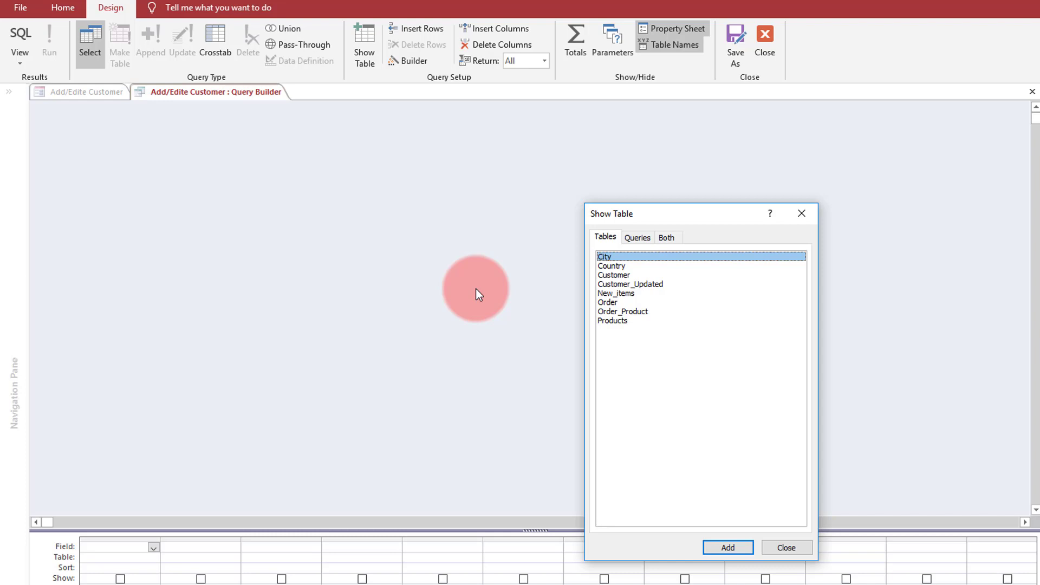
double_click(608, 258)
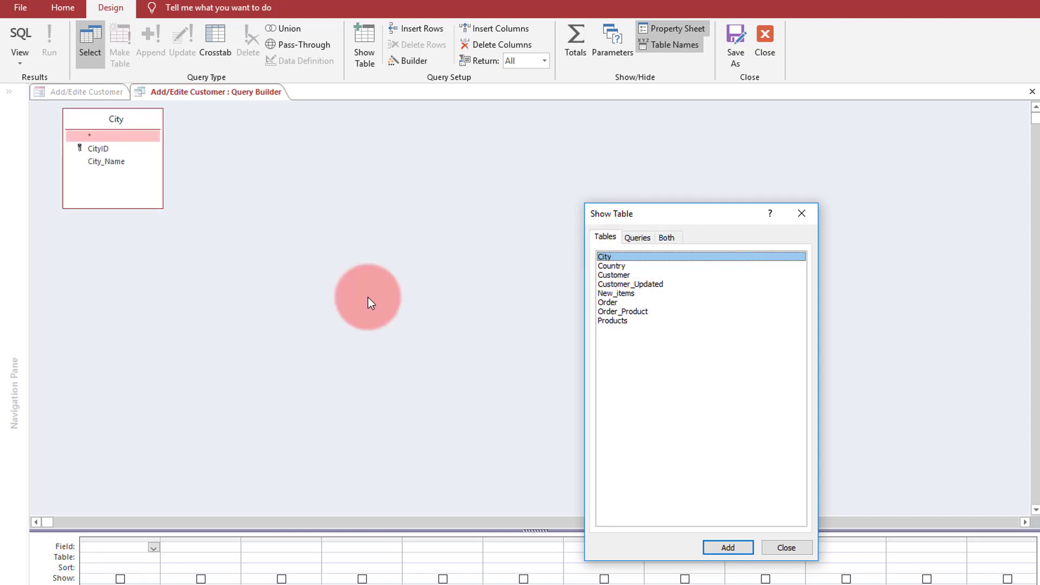
left_click(803, 217)
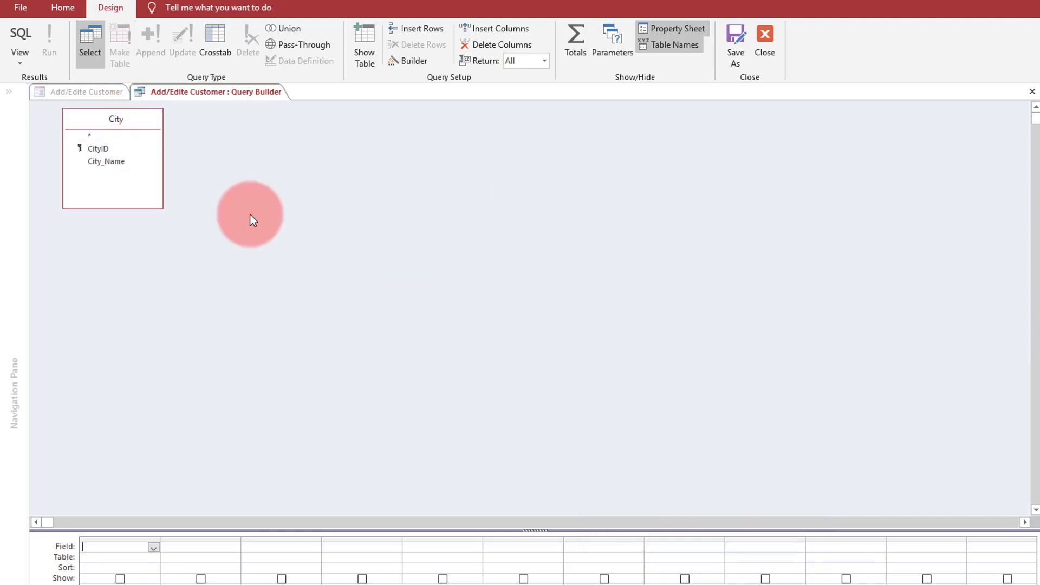
Add the CityID and City_Name fields to the row source query, then close it and save the changes to the property
double_click(99, 149)
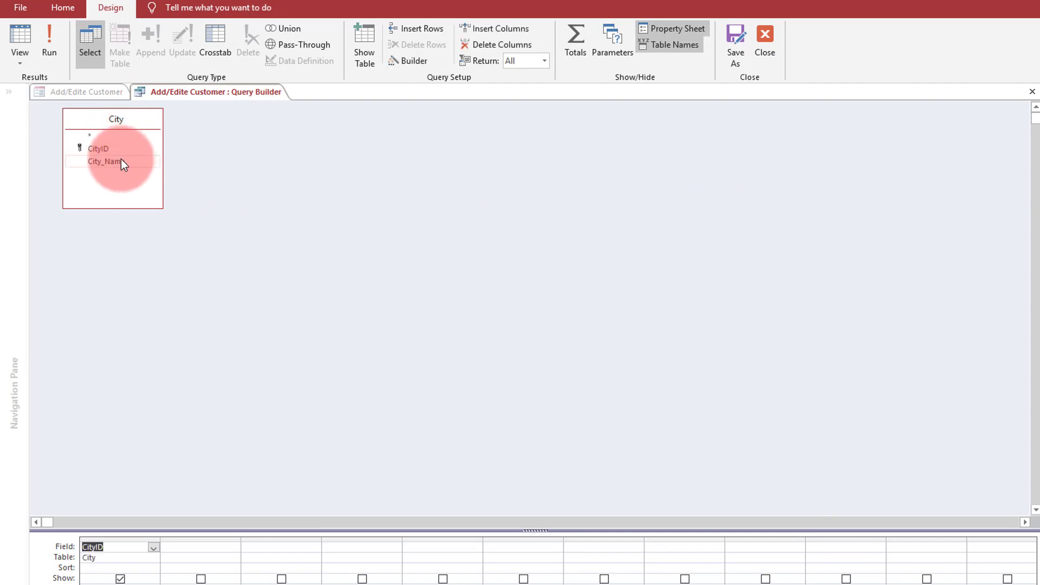
double_click(123, 160)
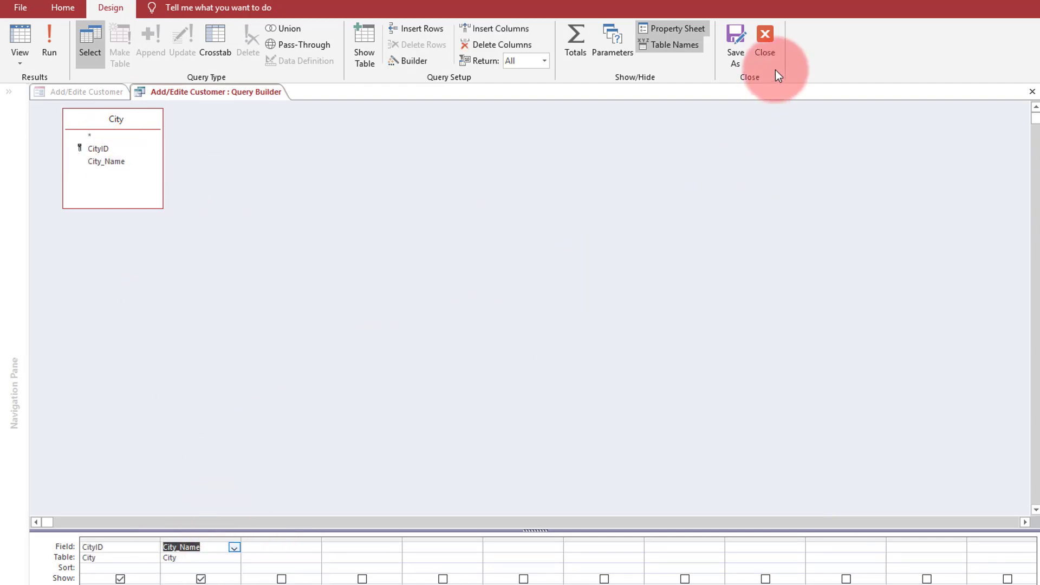
left_click(766, 48)
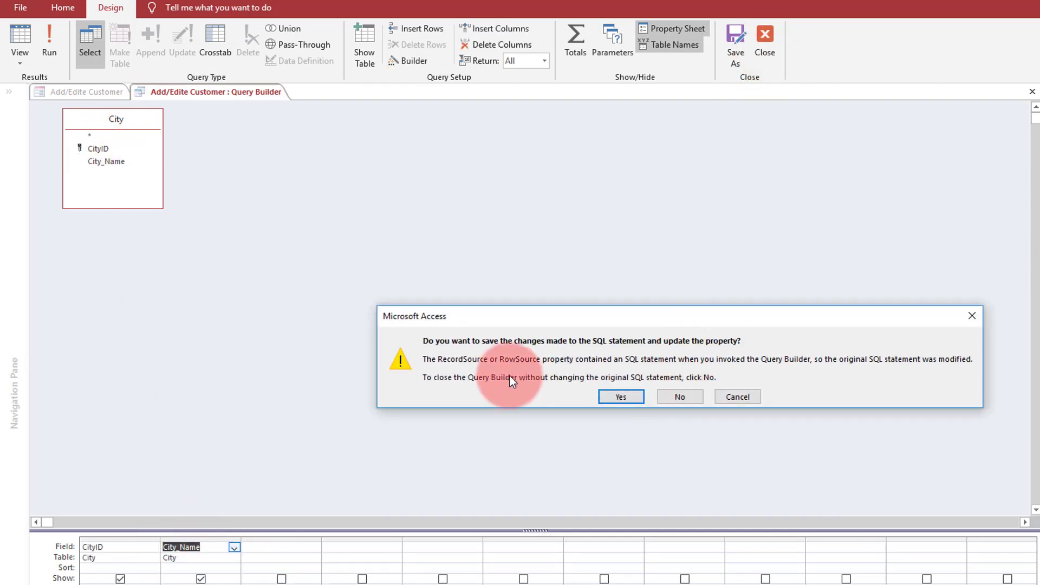
left_click(600, 397)
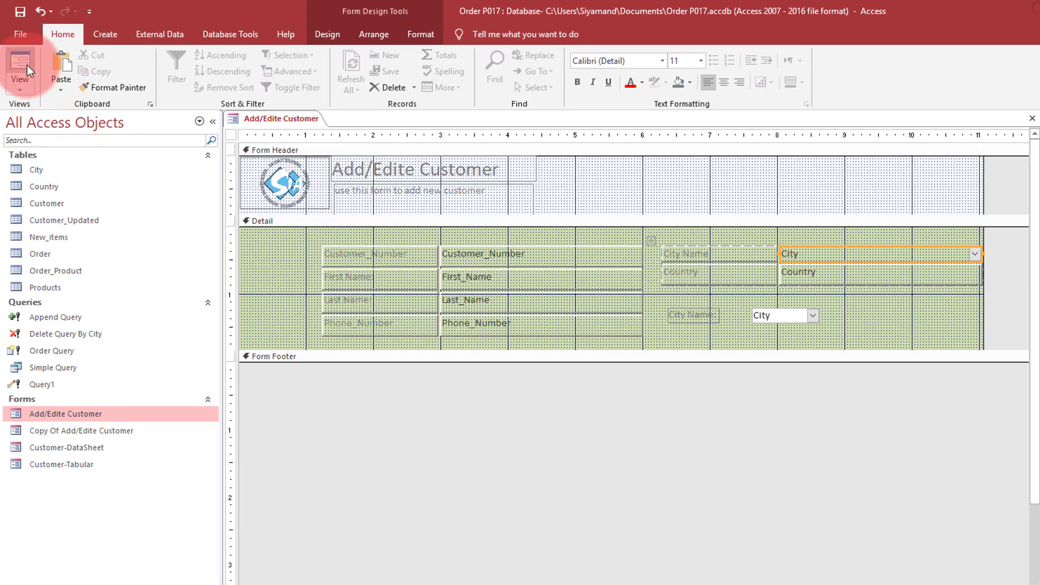
Display the form in Form view and test the upper City Name combo box by choosing 35, 46 and 56 in turn
left_click(22, 63)
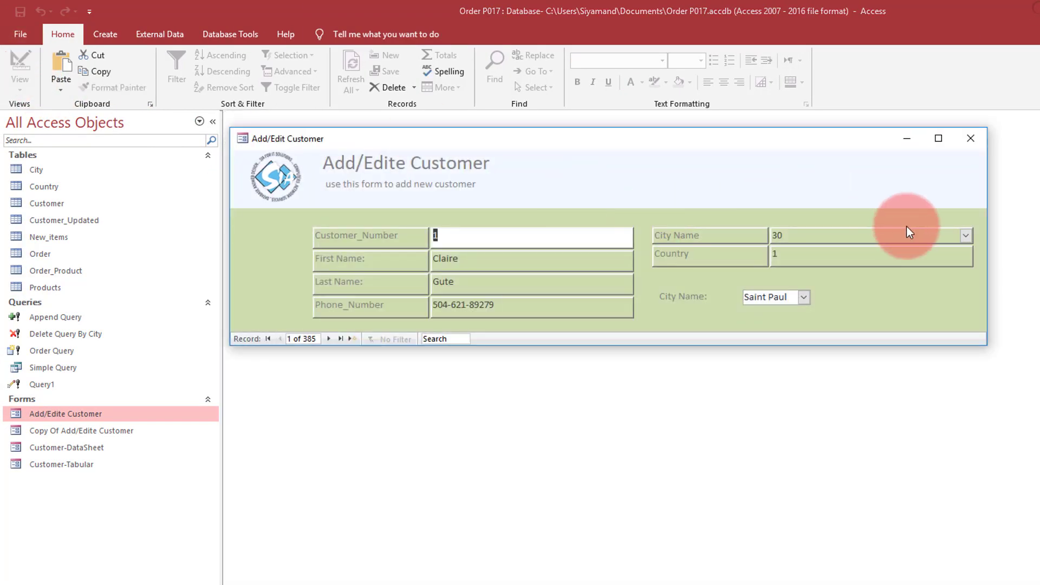
left_click(967, 235)
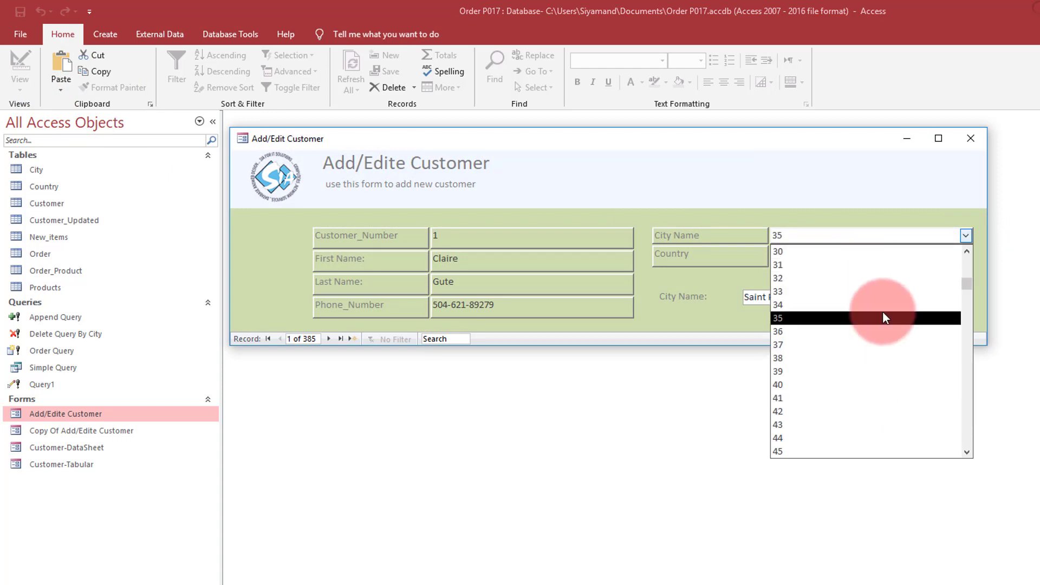
left_click(881, 318)
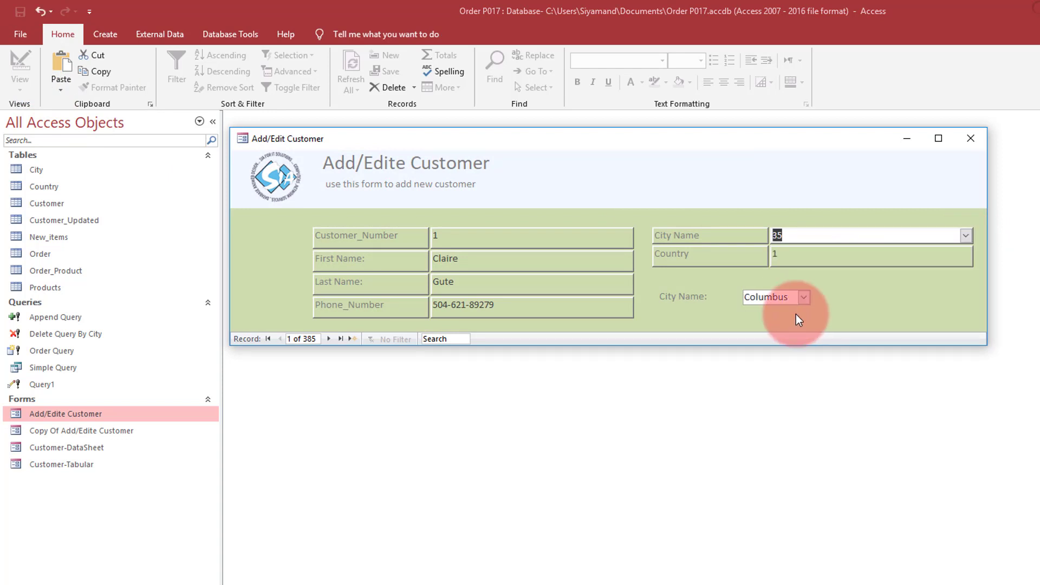
left_click(967, 235)
left_click(868, 404)
left_click(967, 235)
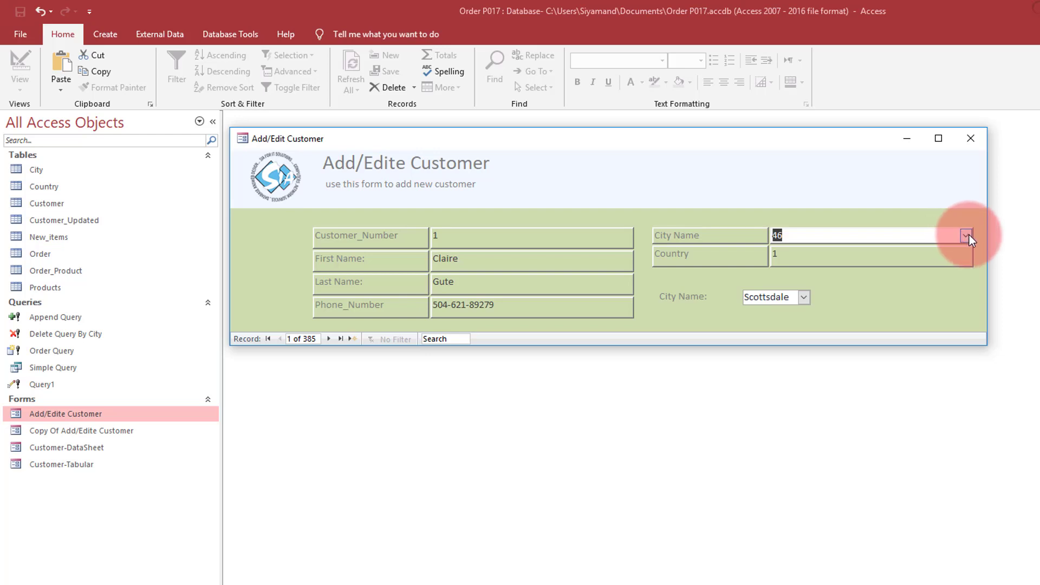
left_click(870, 386)
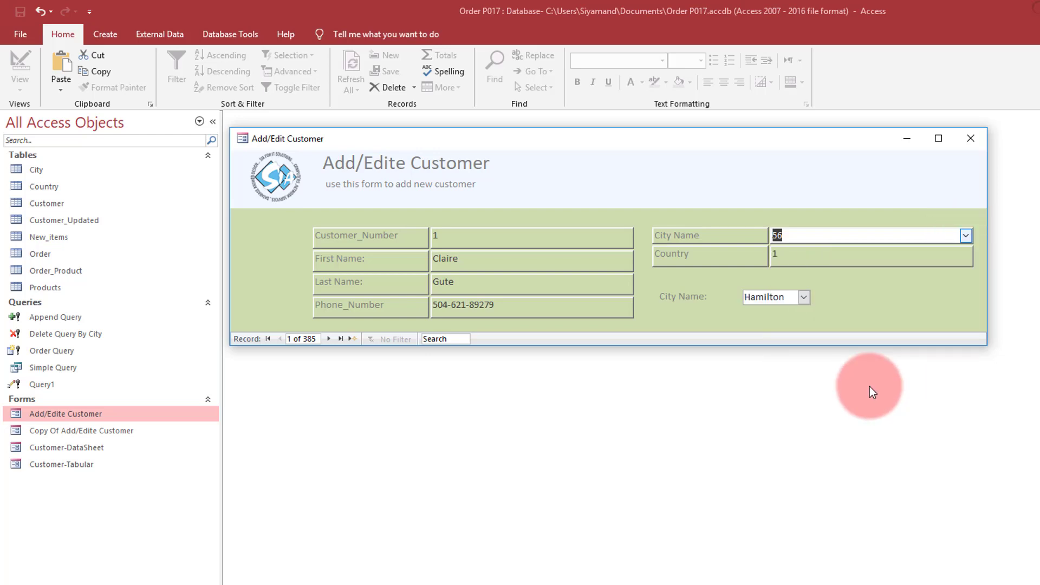
left_click(798, 237)
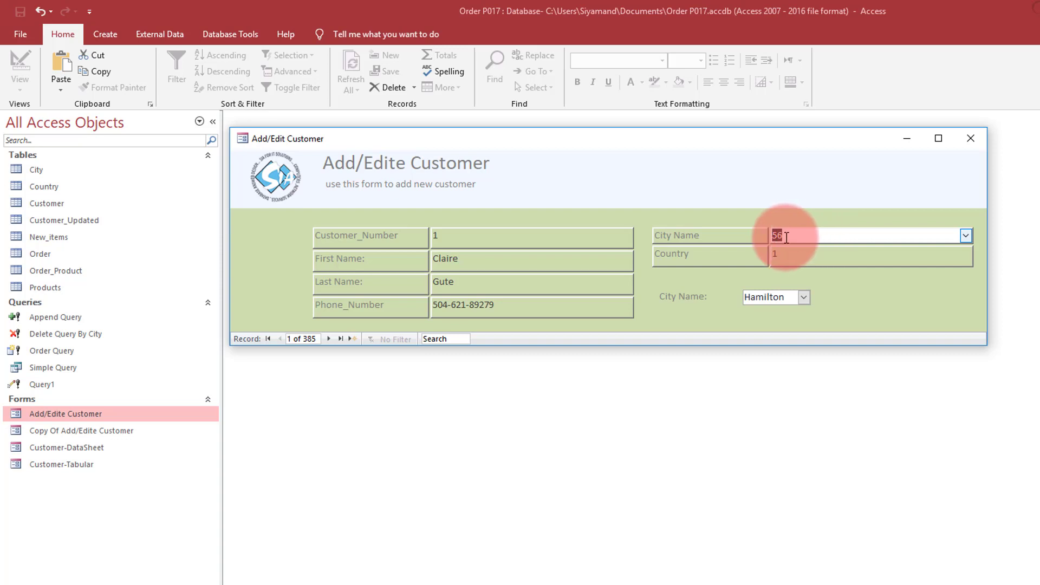
Return to Design view and set the Column Count of the City combo box above Country to 2
right_click(674, 179)
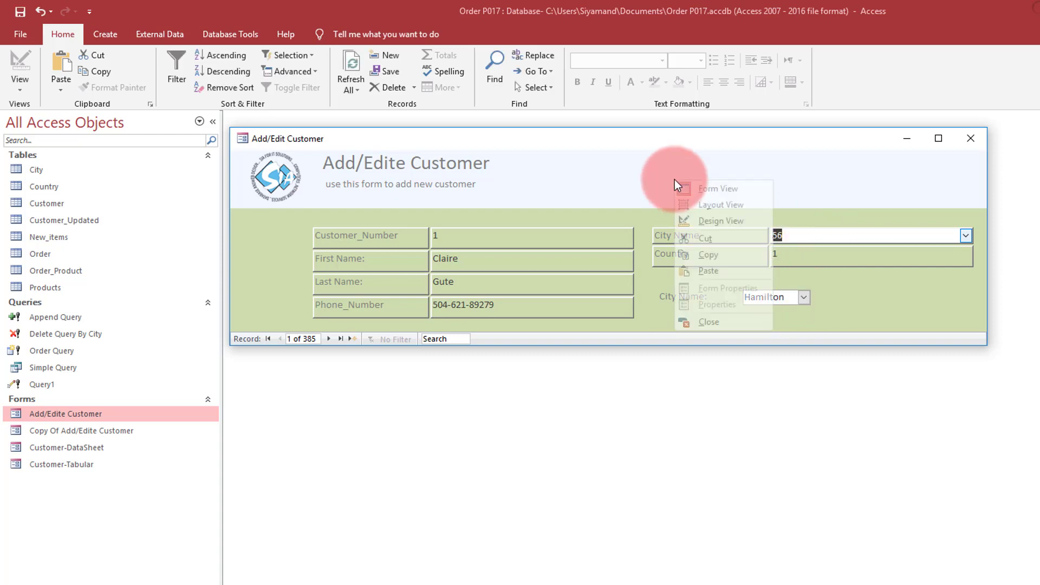
left_click(713, 218)
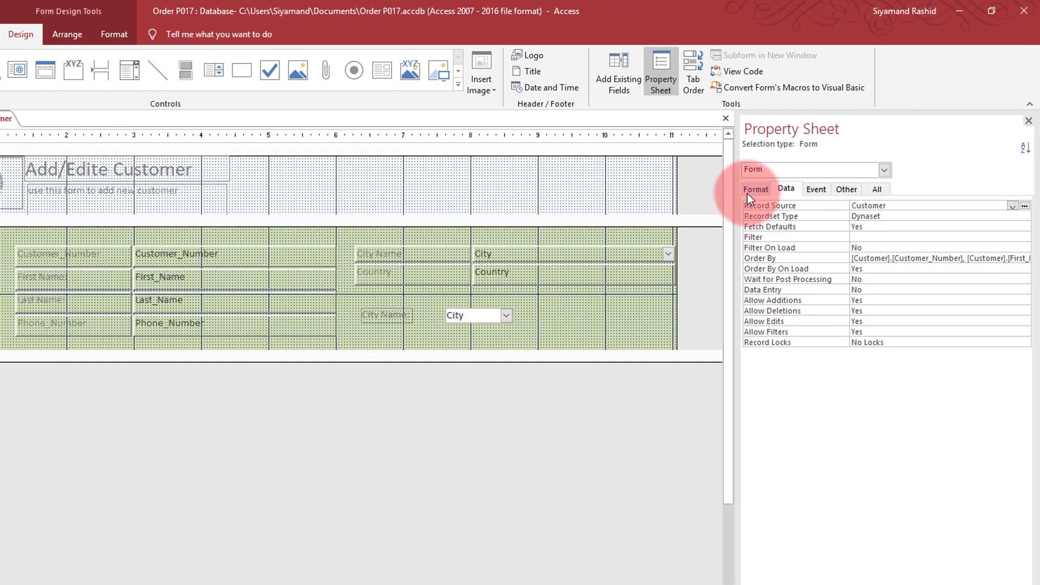
left_click(752, 192)
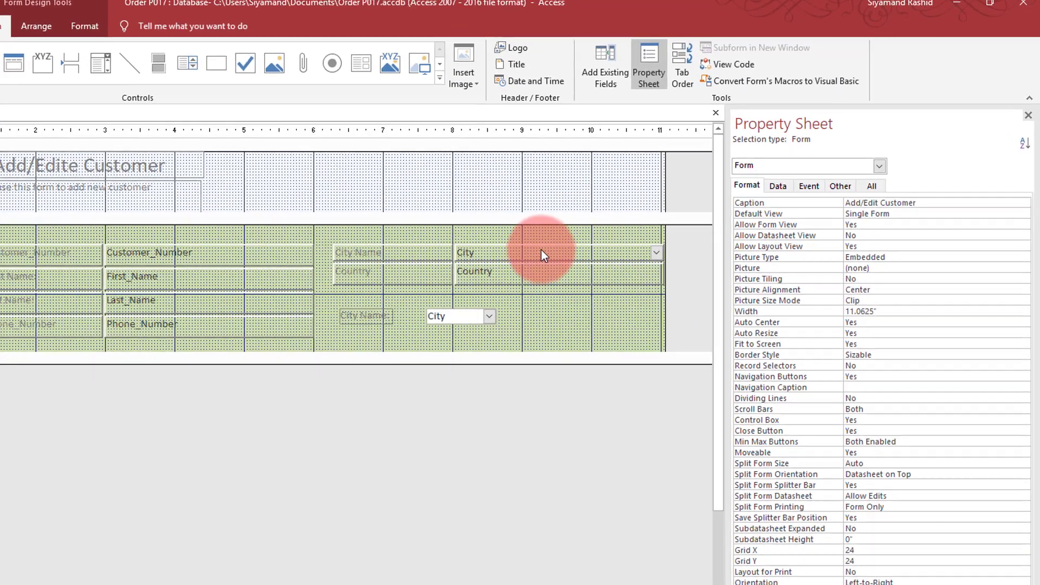
left_click(552, 252)
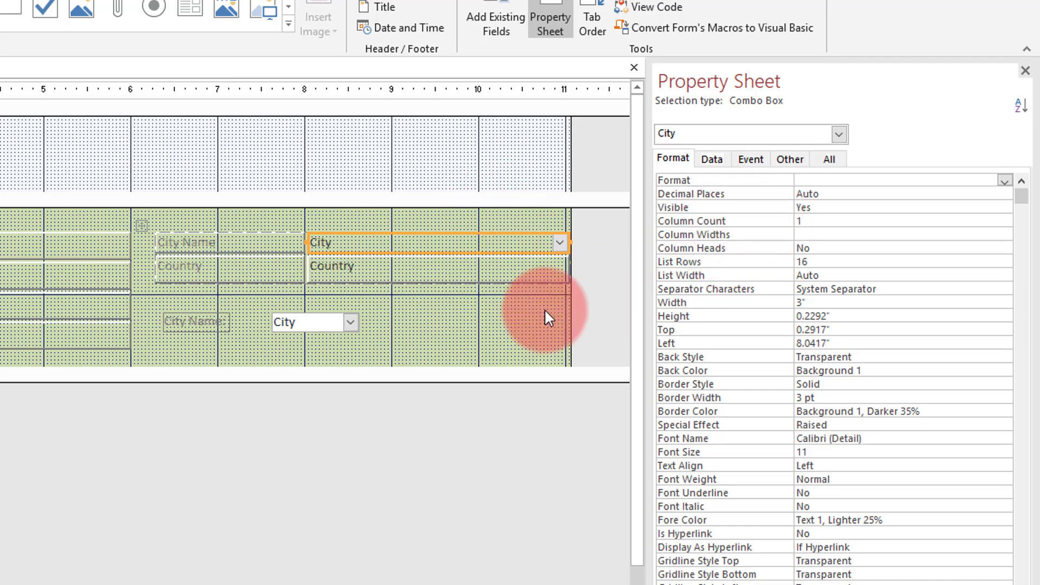
left_click(768, 220)
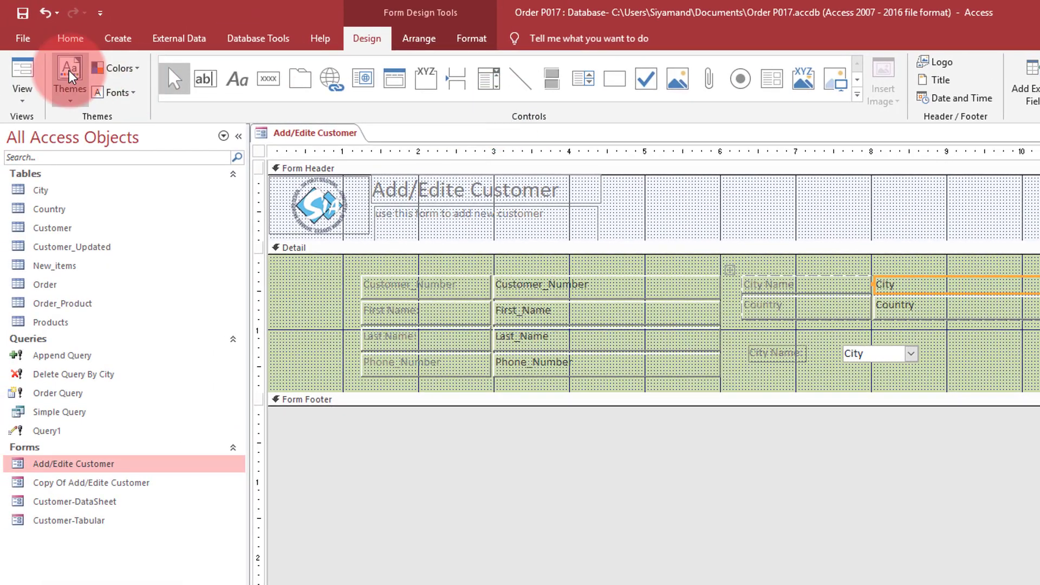
Display the form in Form view and choose Santa Clara (67), then Colorado Springs (75) in the upper City Name combo box
left_click(23, 78)
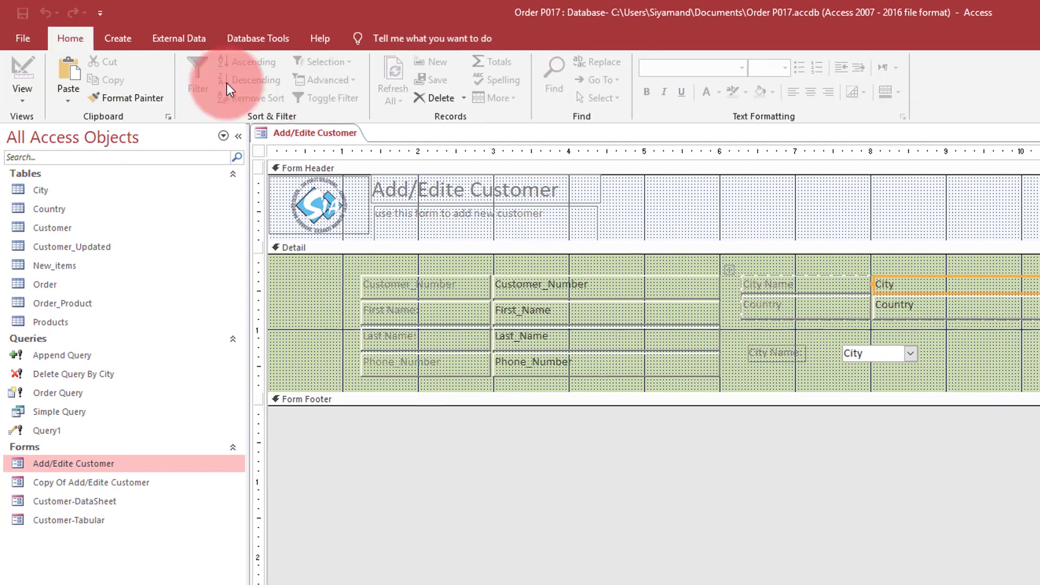
left_click(1002, 245)
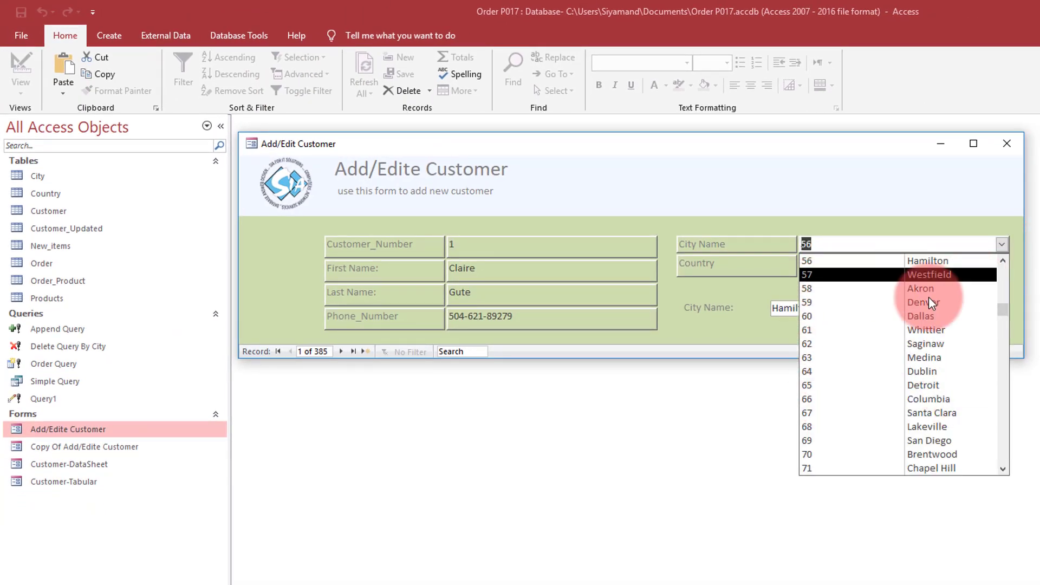
left_click(932, 412)
left_click(1001, 245)
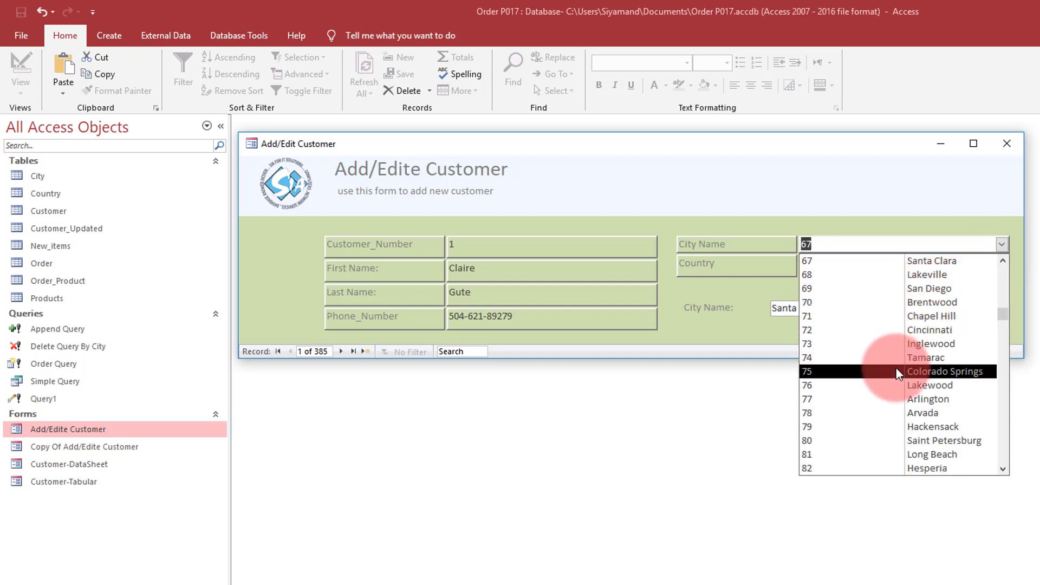
left_click(895, 305)
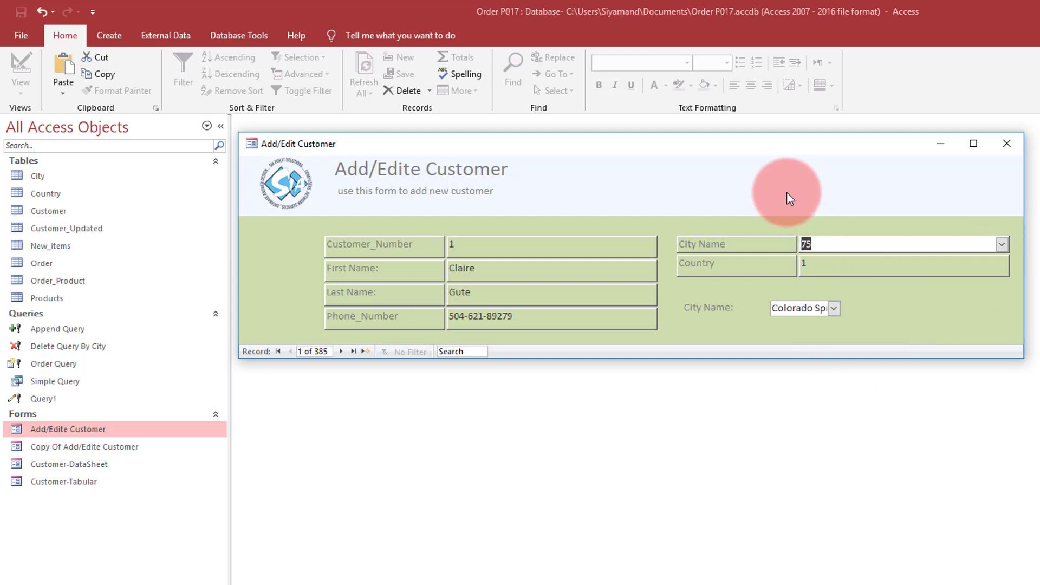
Inspect the upper City Name combo box's list, check the control in Design view, and reopen its list in Form view
left_click(1002, 245)
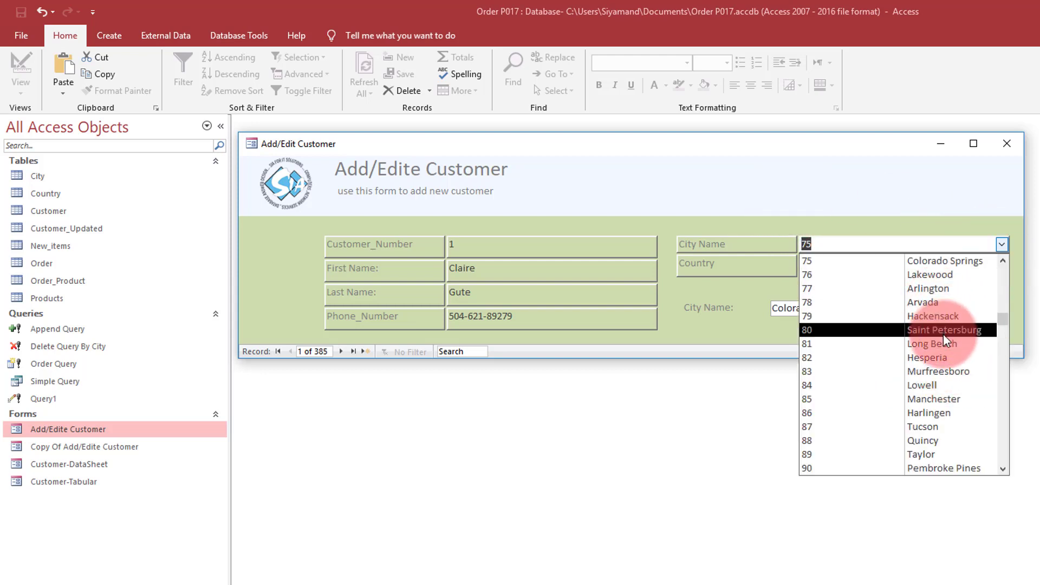
right_click(837, 204)
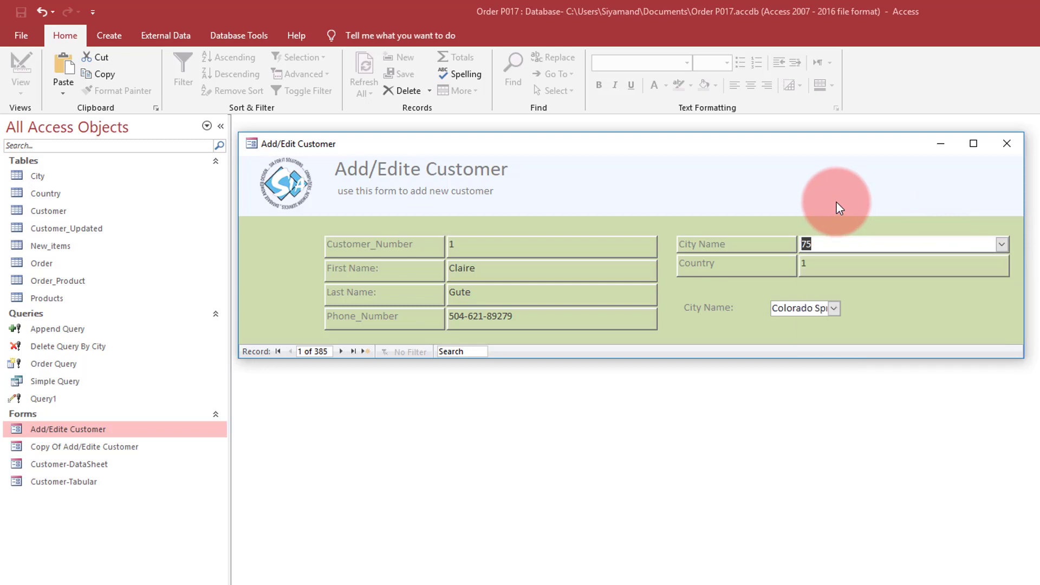
left_click(873, 245)
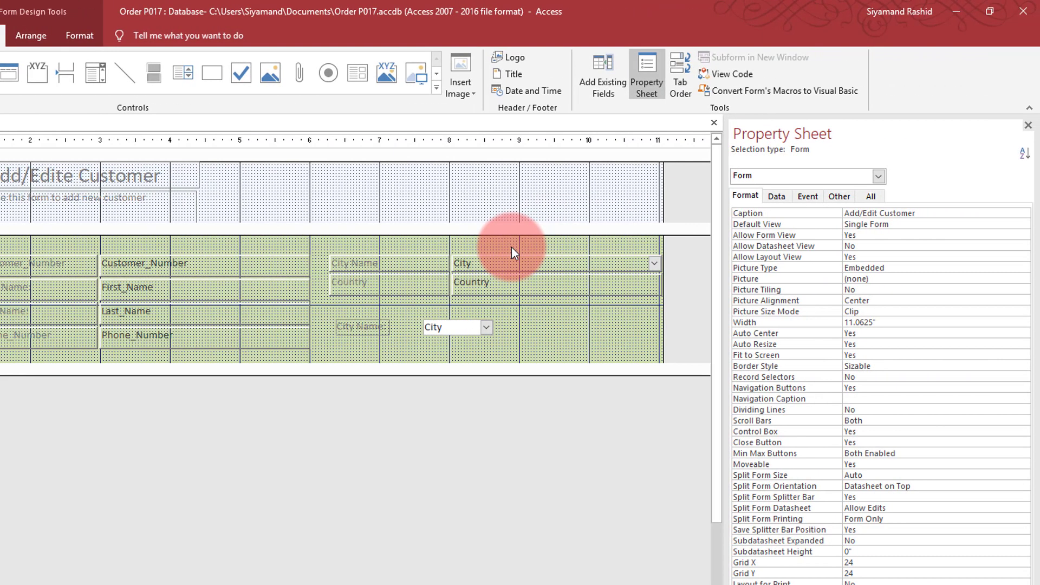
left_click(483, 259)
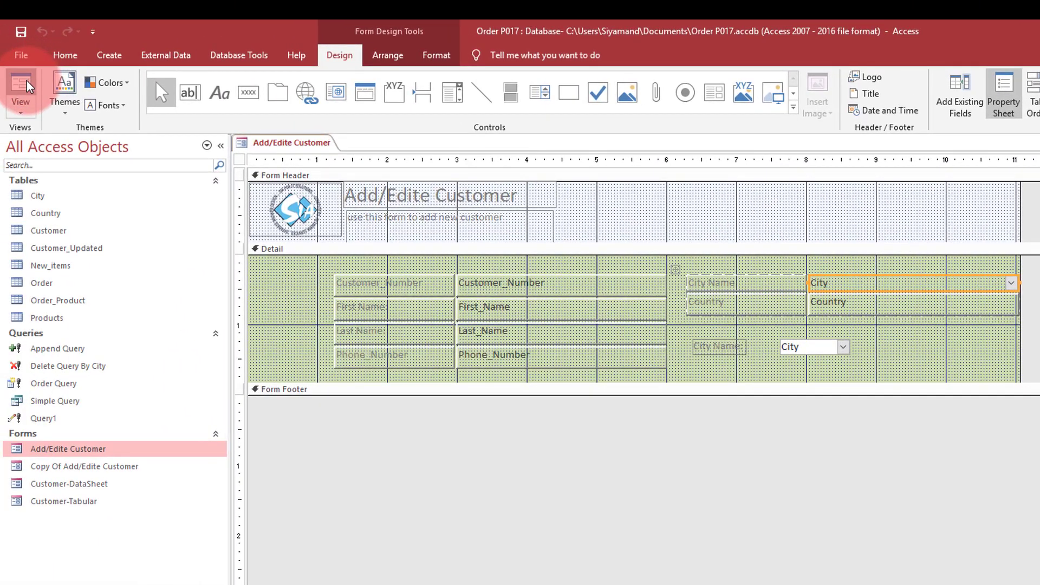
left_click(27, 81)
left_click(1001, 264)
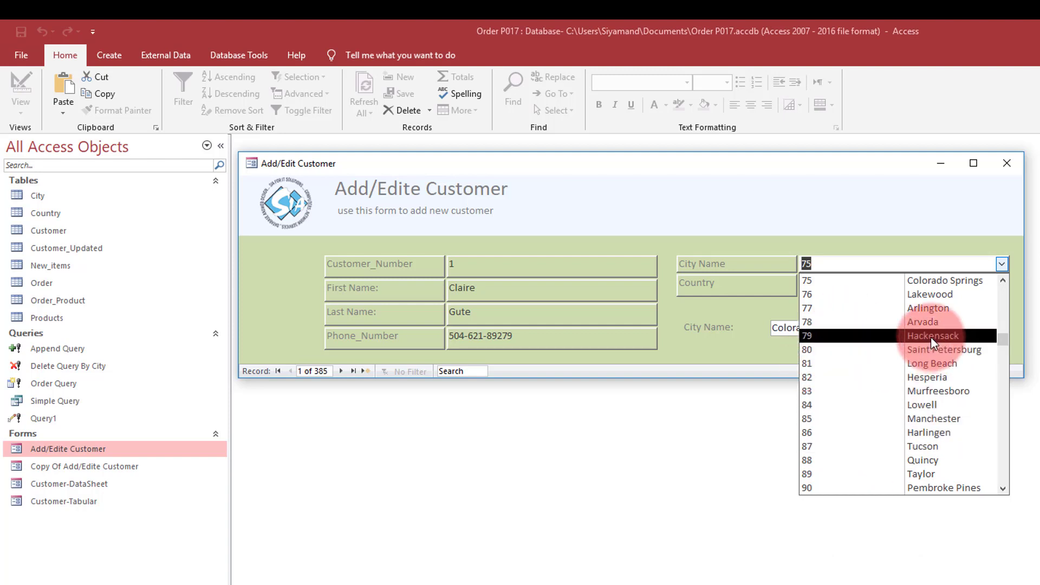
Return to Design view and set the Column Widths of the City combo box above Country to 0,1
right_click(729, 216)
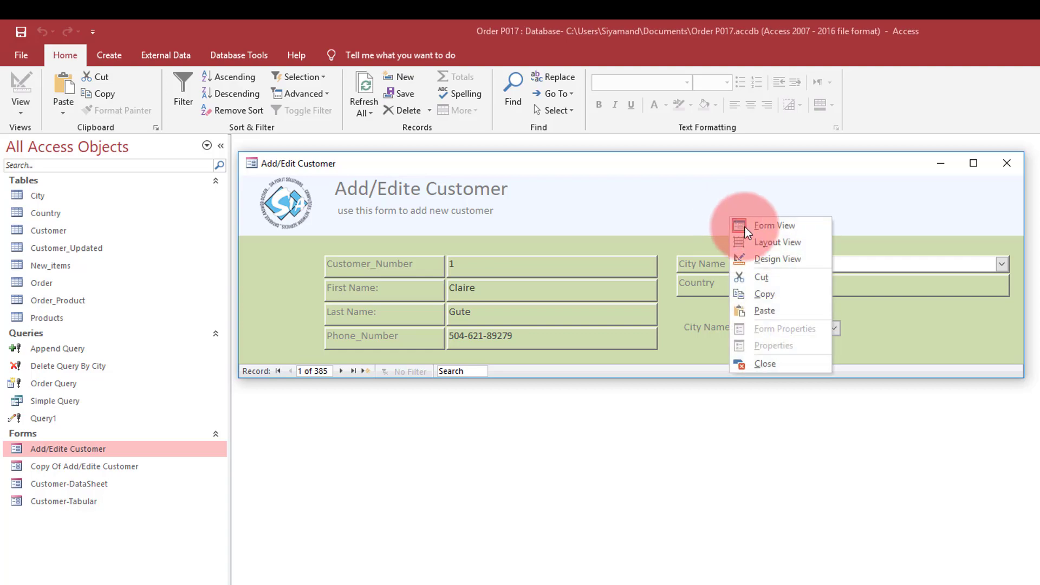
left_click(762, 262)
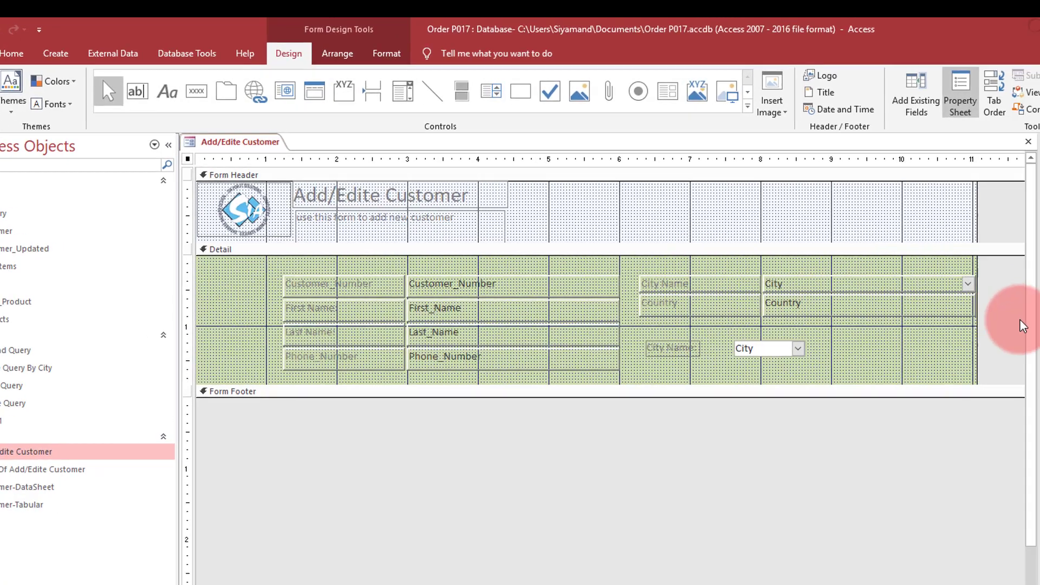
key("F4")
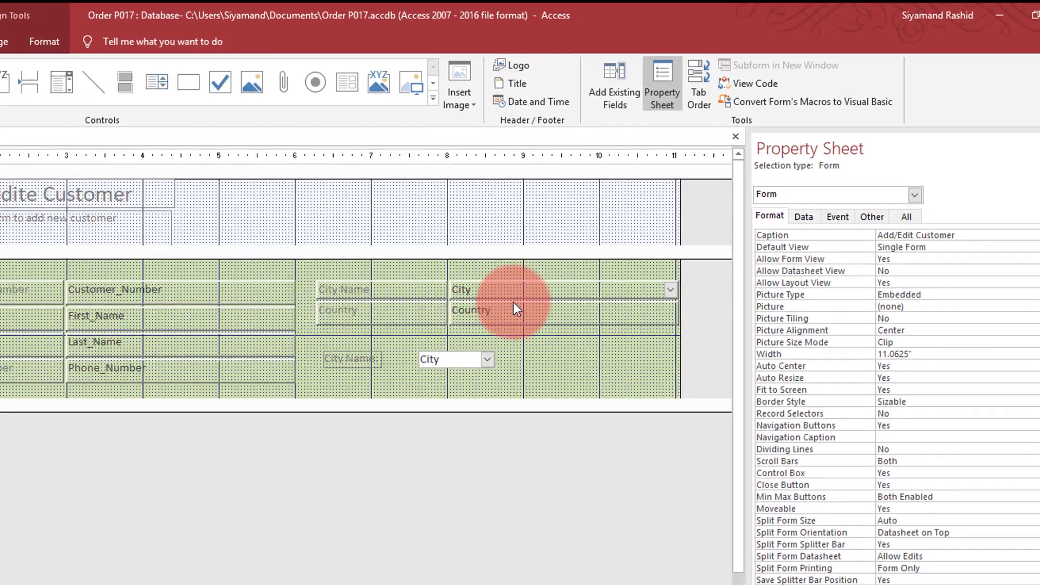
left_click(813, 283)
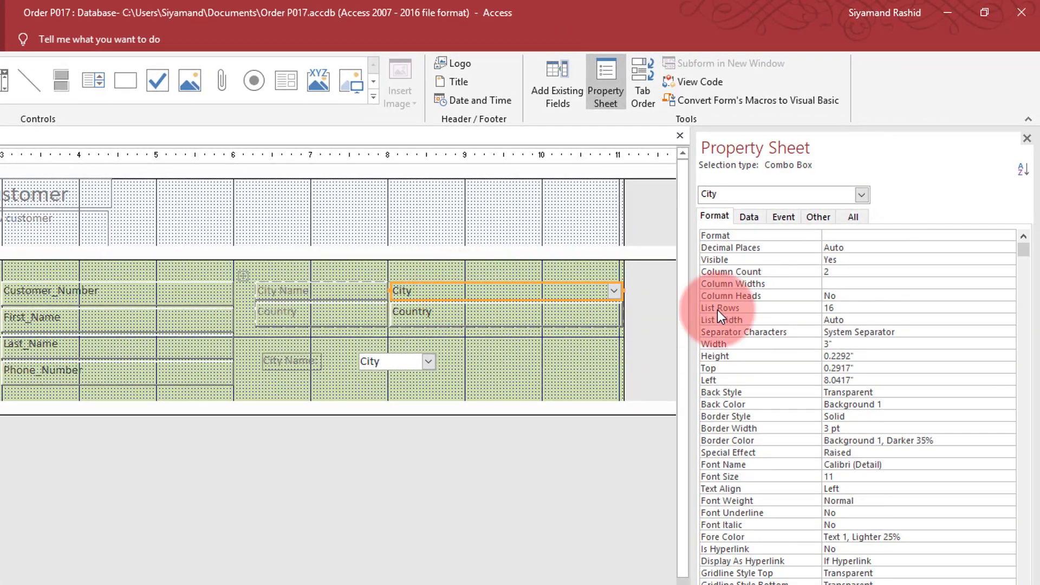
left_click(835, 283)
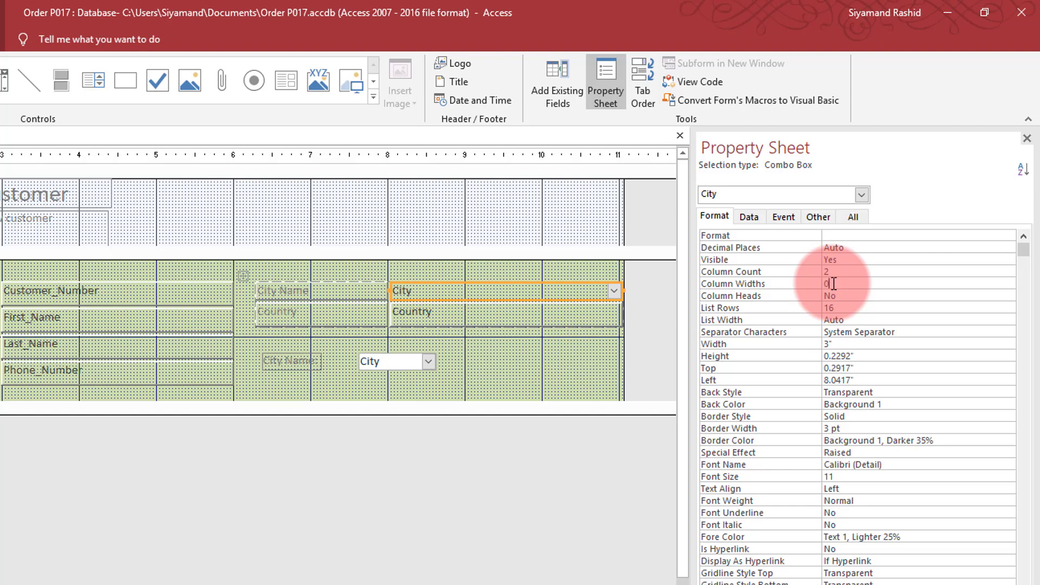
type("0,1")
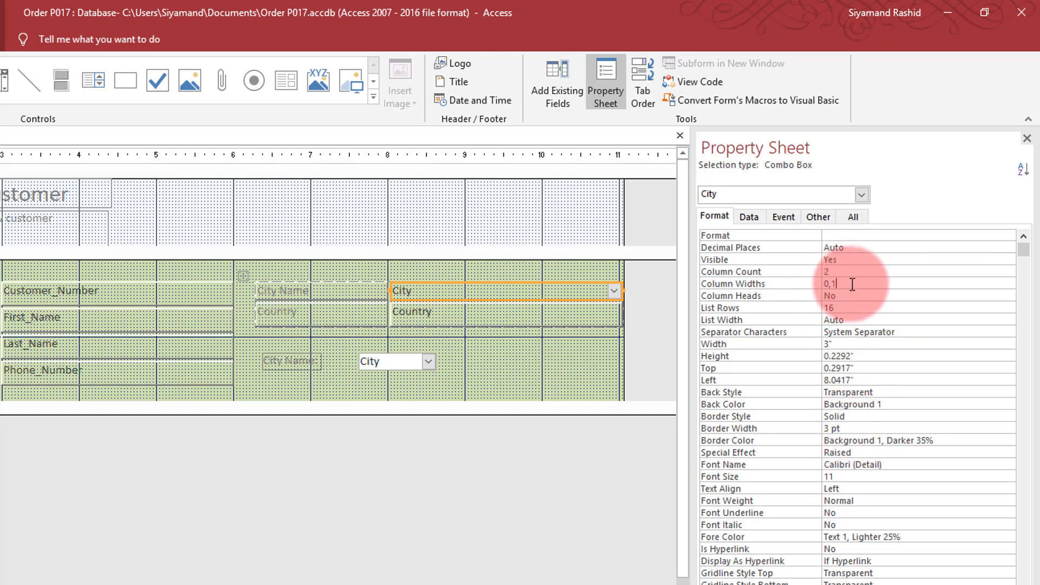
key("Return")
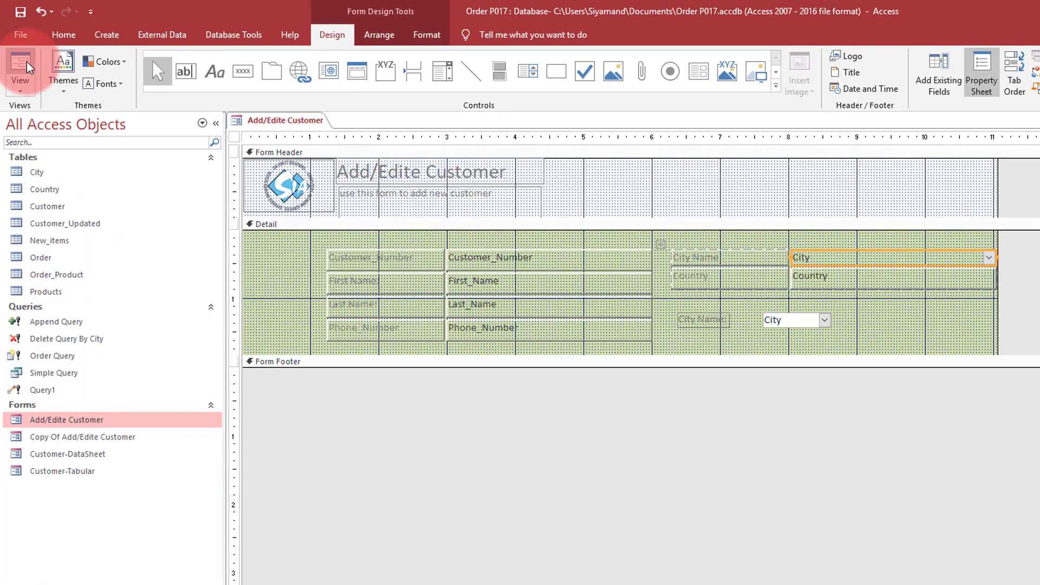
Display the form in Form view and choose Long Beach, Taylor, then Jackson in the upper City Name combo box
left_click(22, 68)
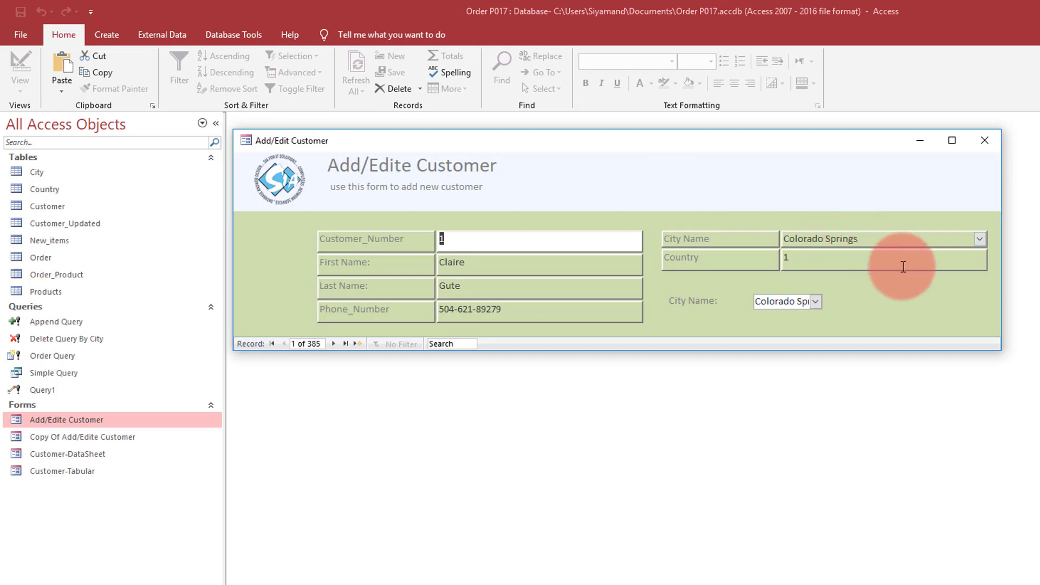
left_click(980, 239)
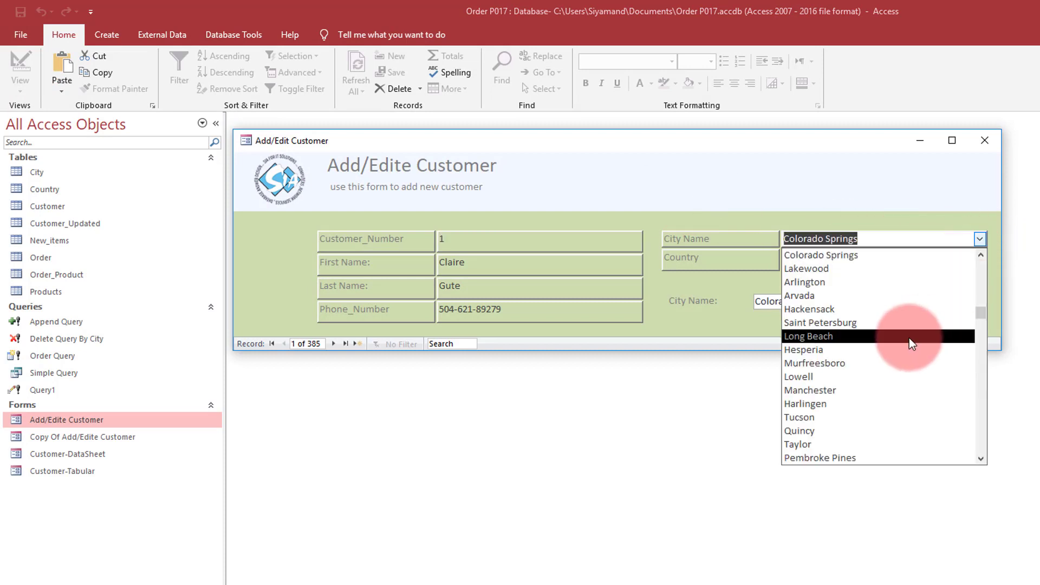
left_click(909, 338)
left_click(981, 239)
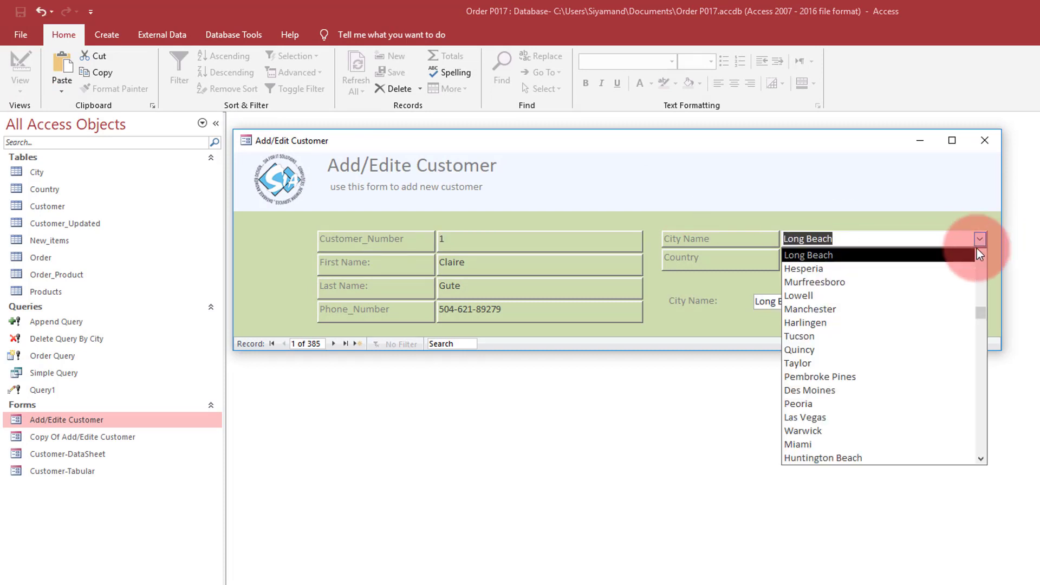
left_click(899, 364)
left_click(982, 240)
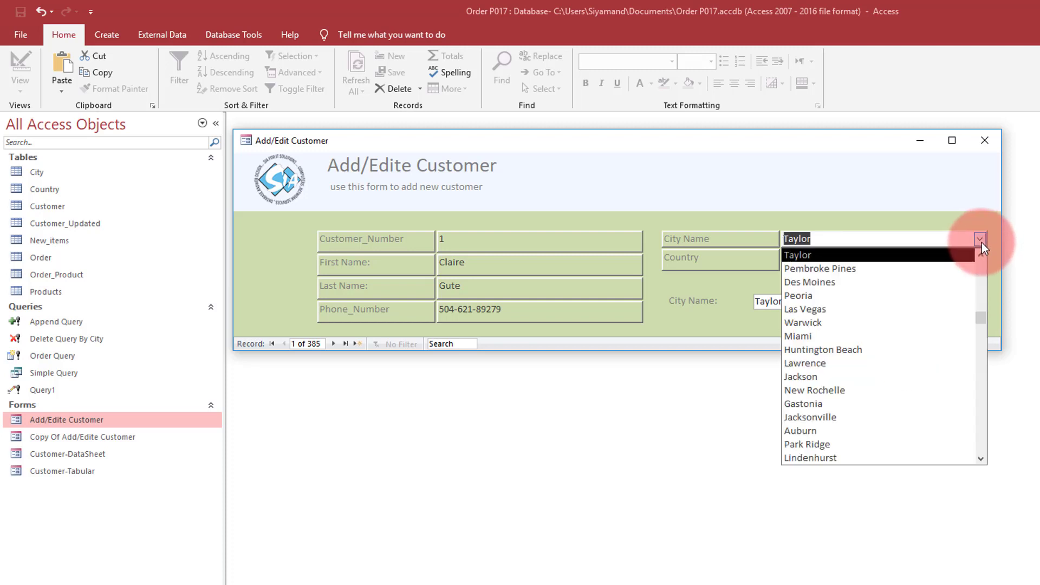
left_click(862, 378)
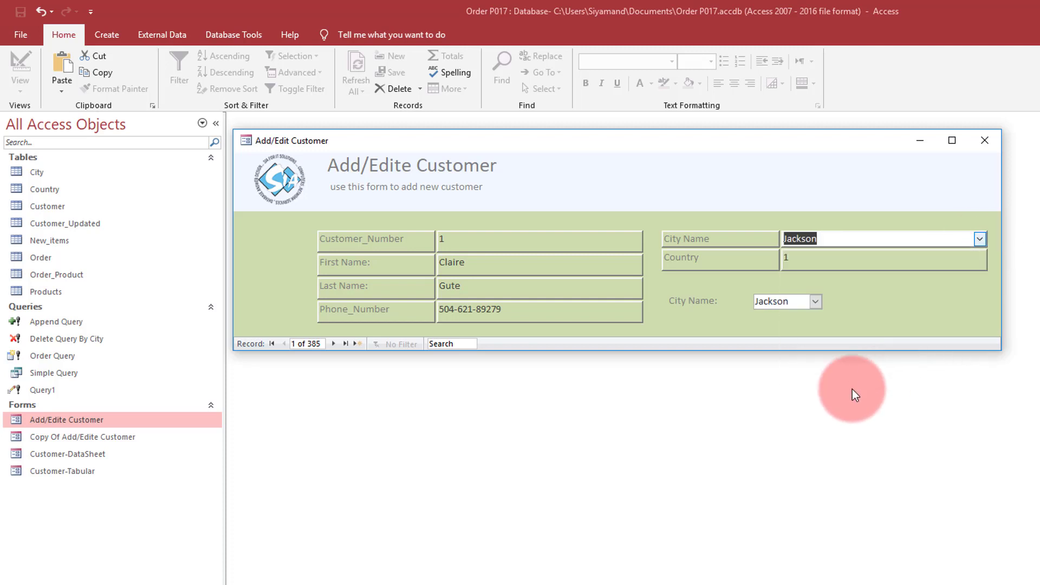
Go to a new blank record and view the upper City Name list without choosing a city
left_click(358, 346)
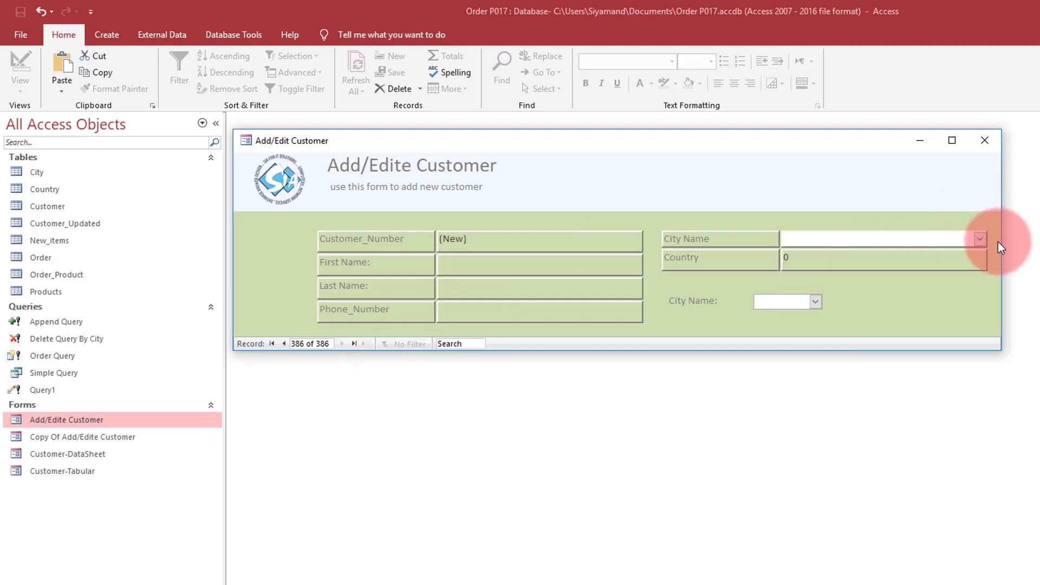
left_click(979, 239)
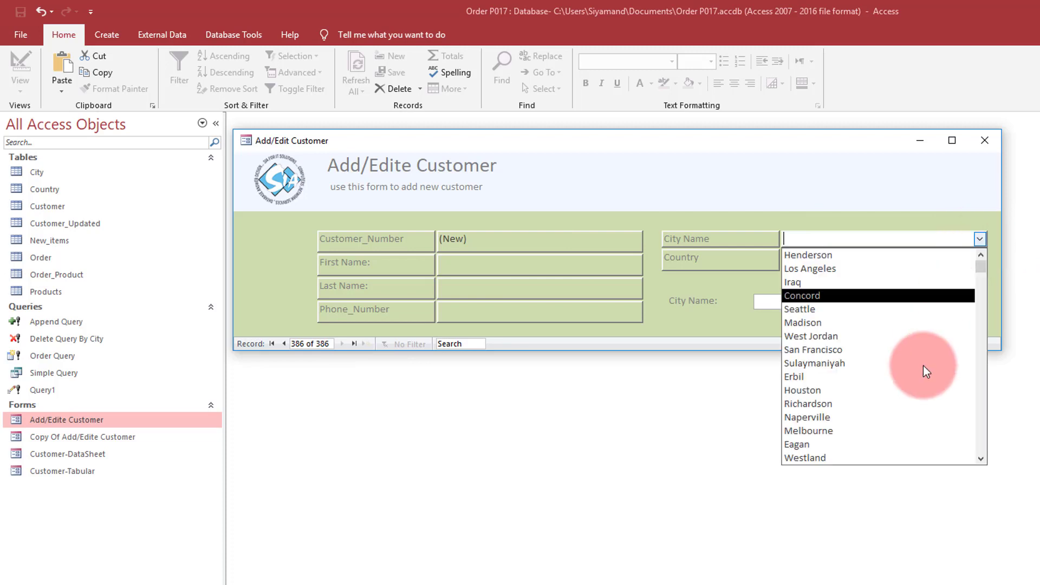
left_click(833, 201)
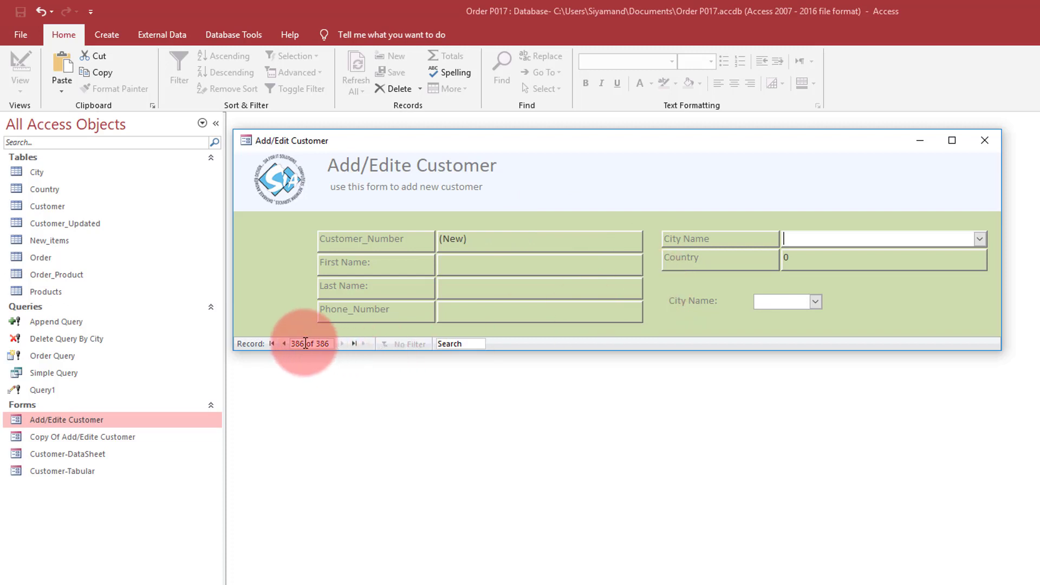
Step back eight records from the blank new record and set that customer's City Name to Eagan in the upper combo box
left_click(285, 343)
left_click(286, 343)
left_click(286, 344)
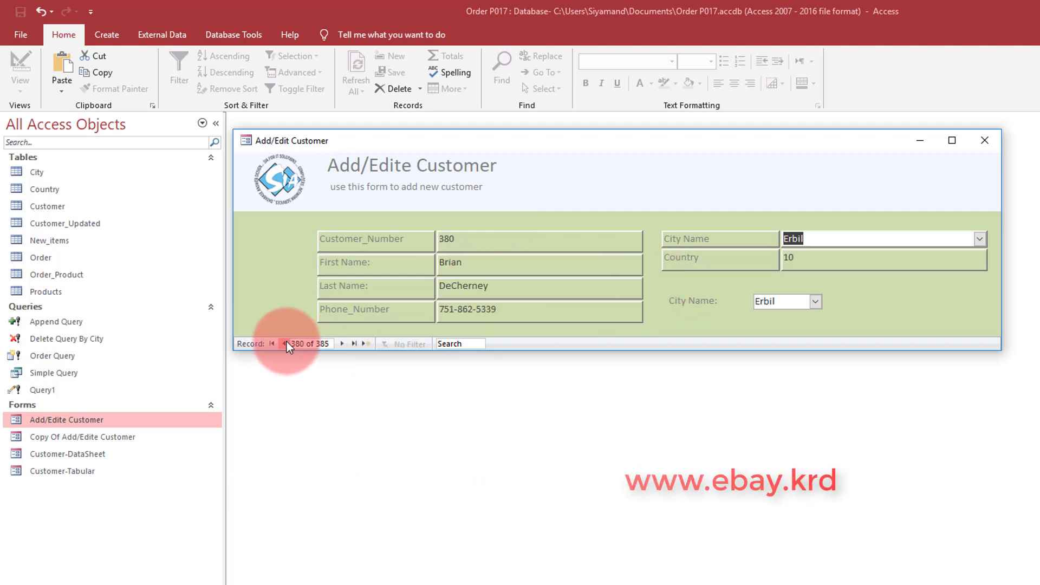
left_click(285, 343)
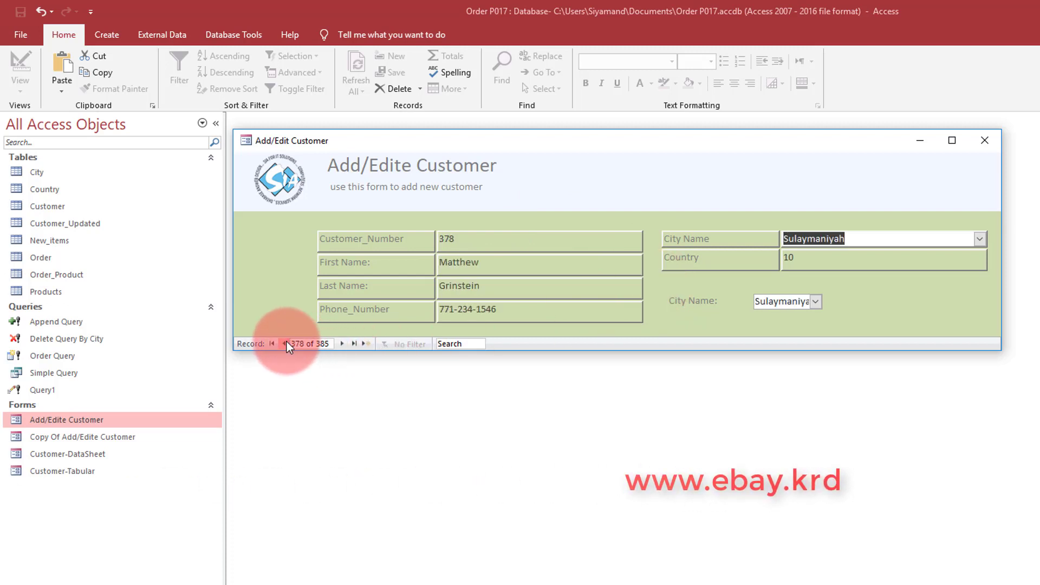
left_click(980, 239)
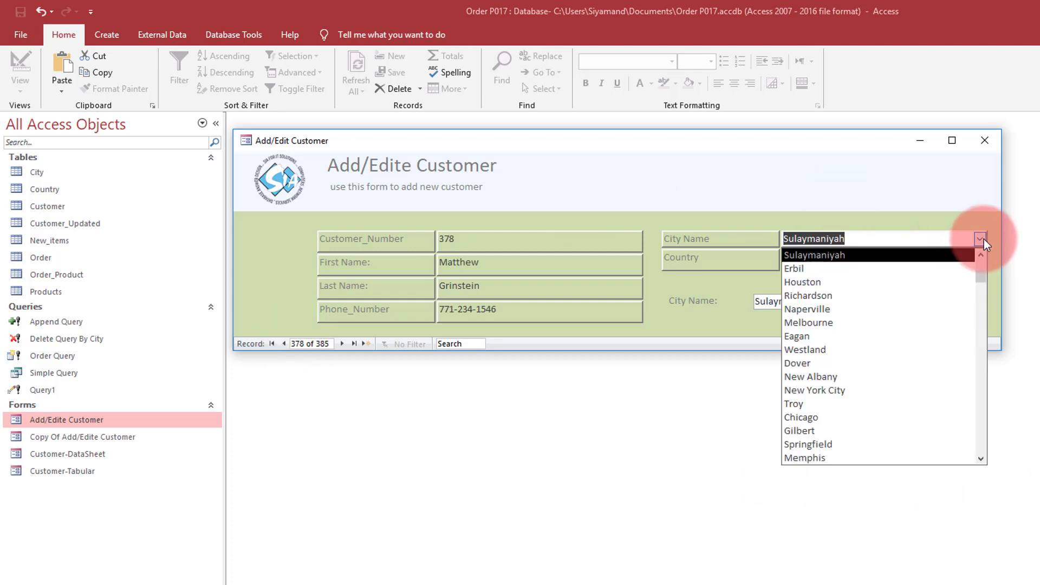
left_click(931, 335)
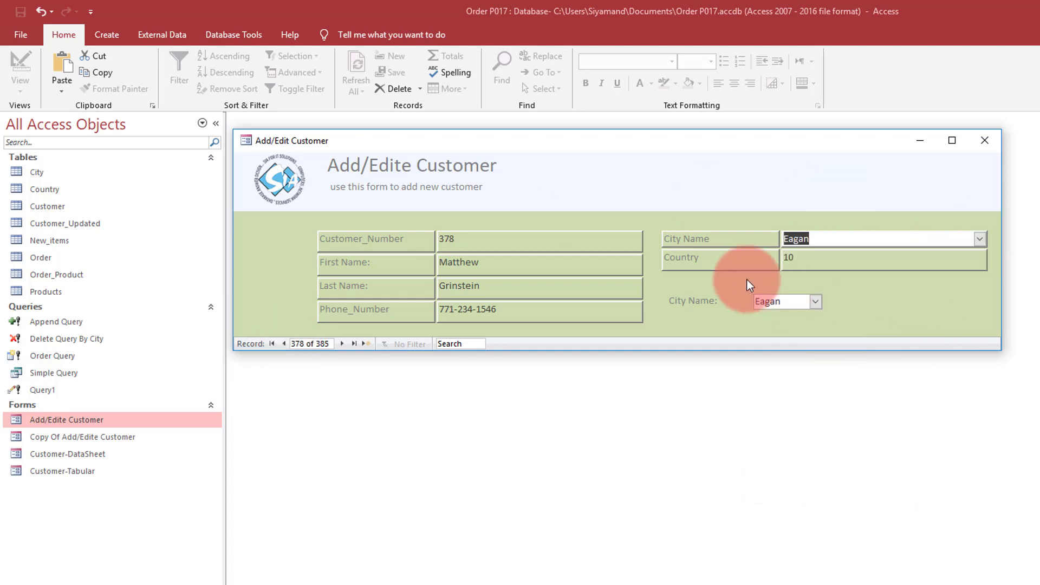